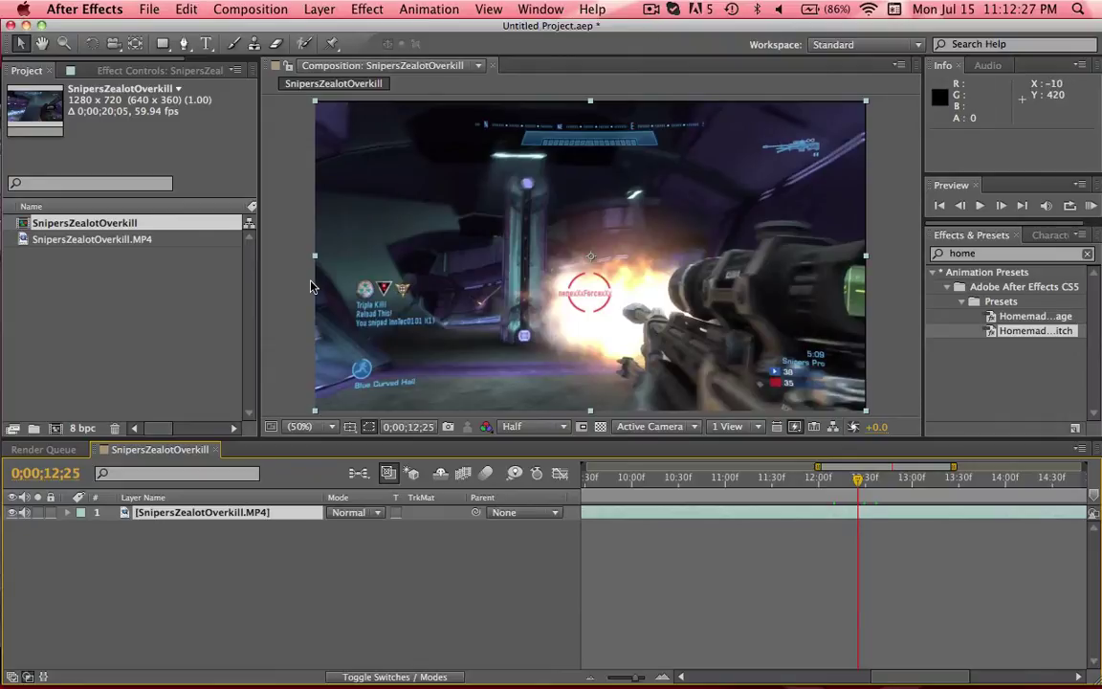
Step: Play the MuggsyEdit.mov reference to about 00:00:11 in QuickTime Player, then quit QuickTime
mouse_move(4, 684)
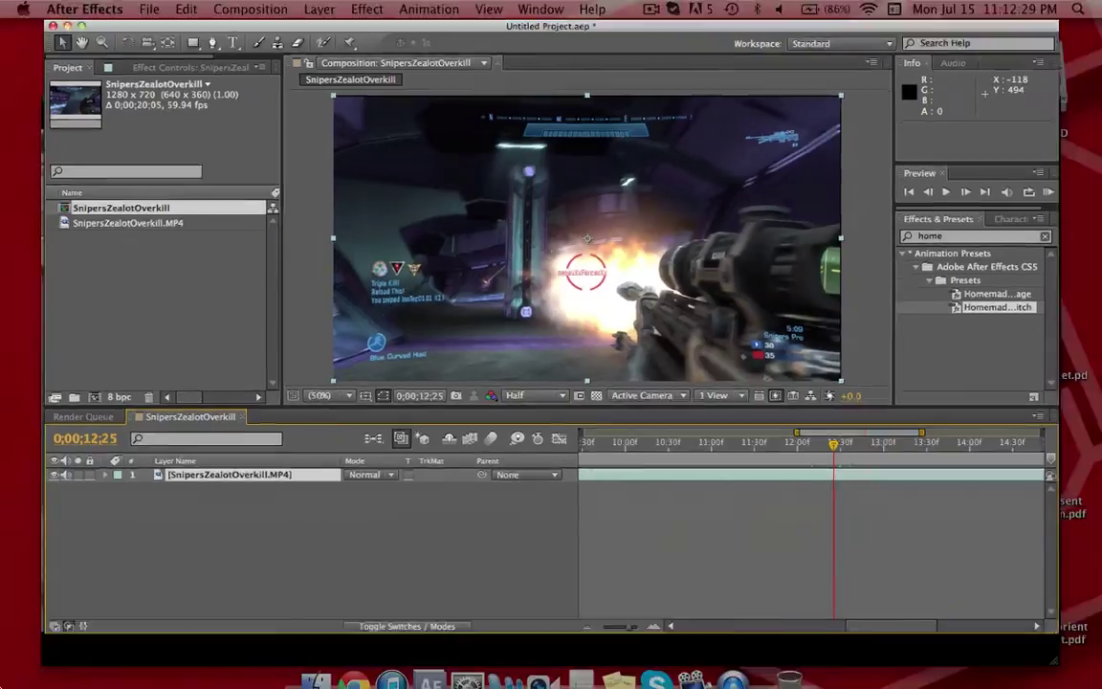
click(419, 332)
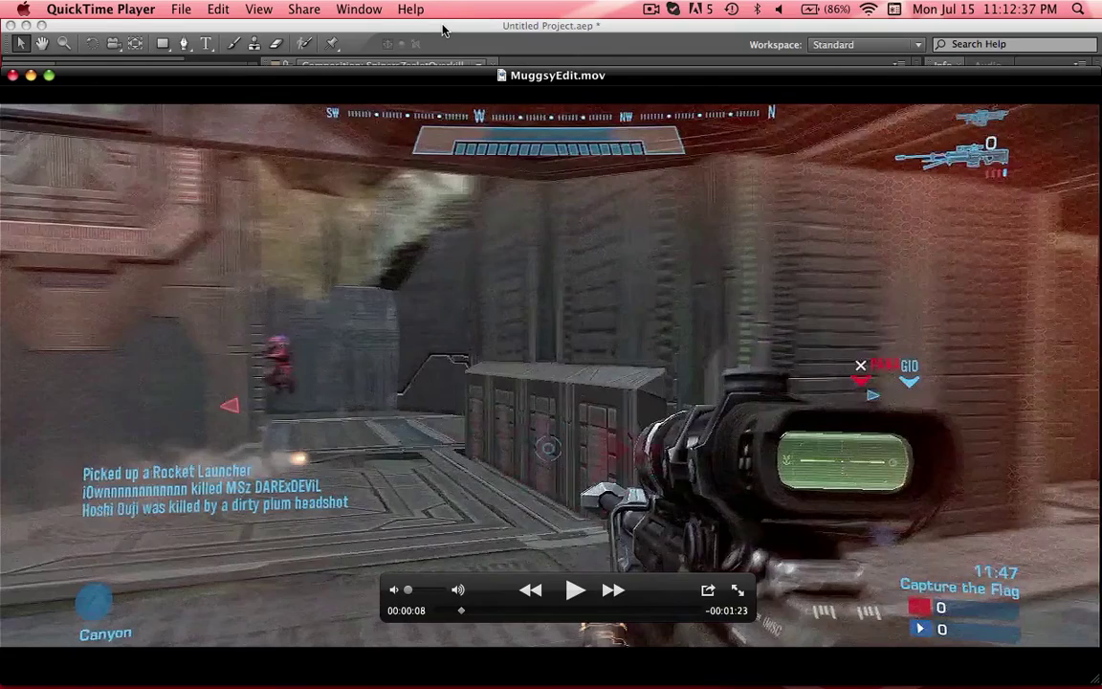
key(space)
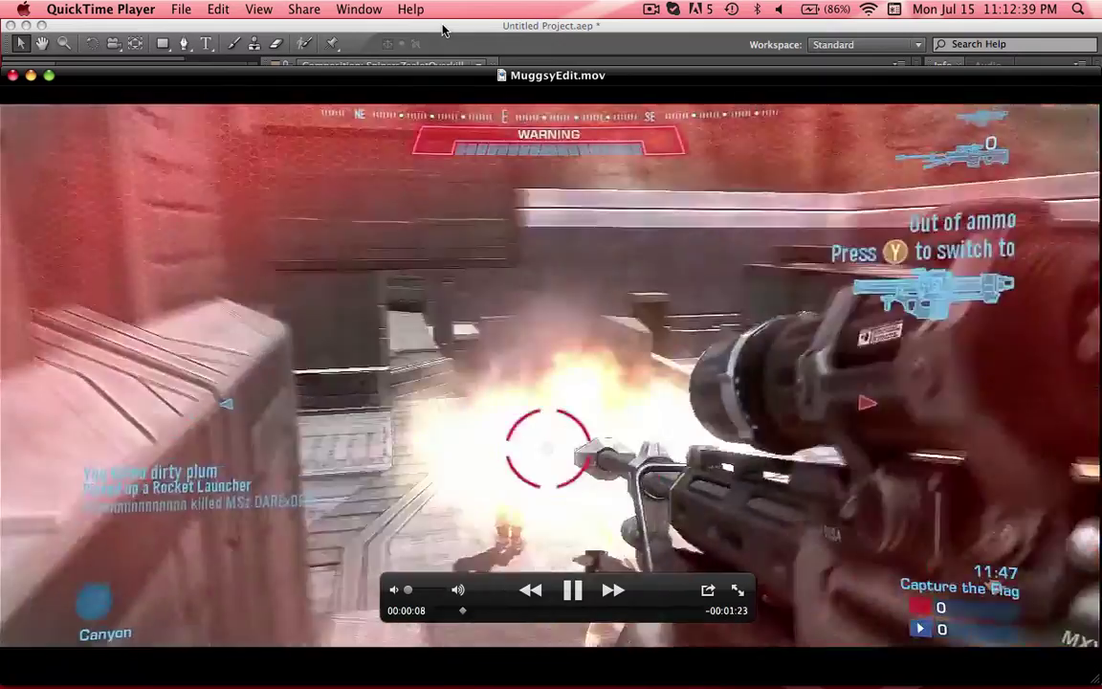
key(space)
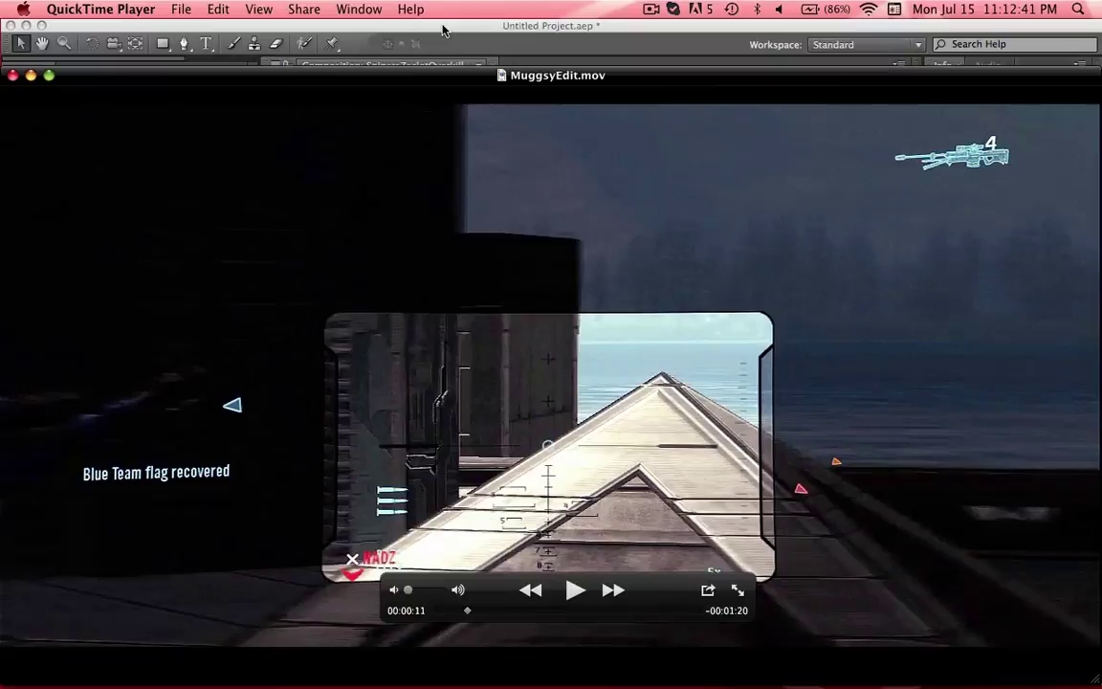
click(69, 5)
click(91, 143)
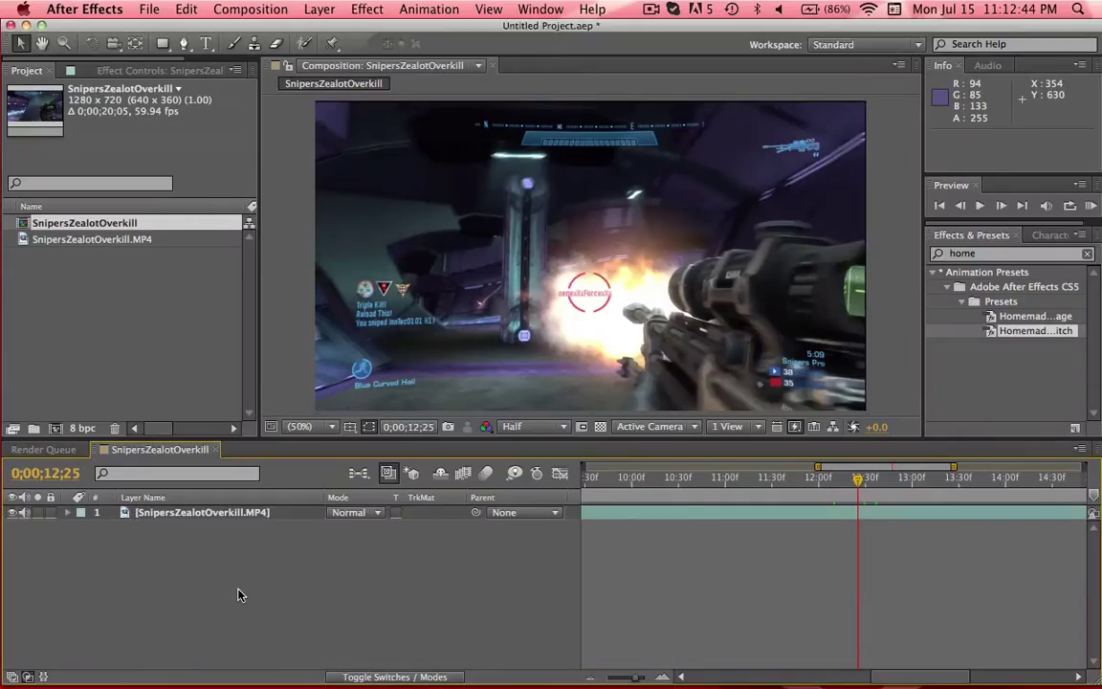
Step: Duplicate the SnipersZealotOverkill.MP4 layer with Edit > Duplicate
click(187, 513)
click(187, 8)
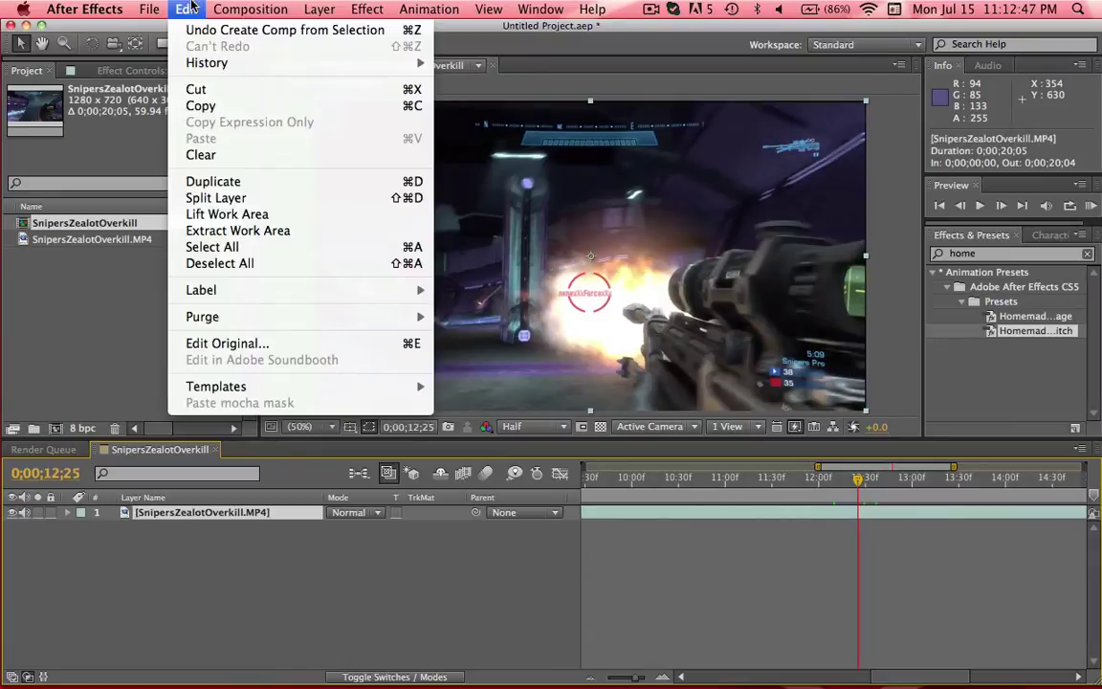
click(124, 257)
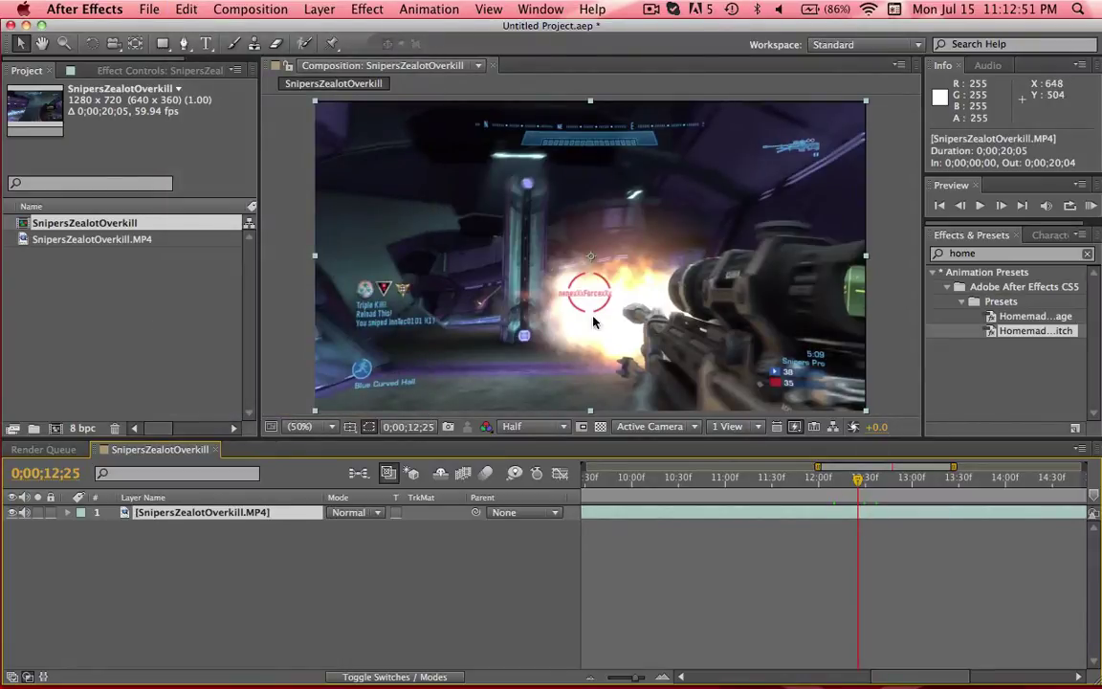
click(188, 8)
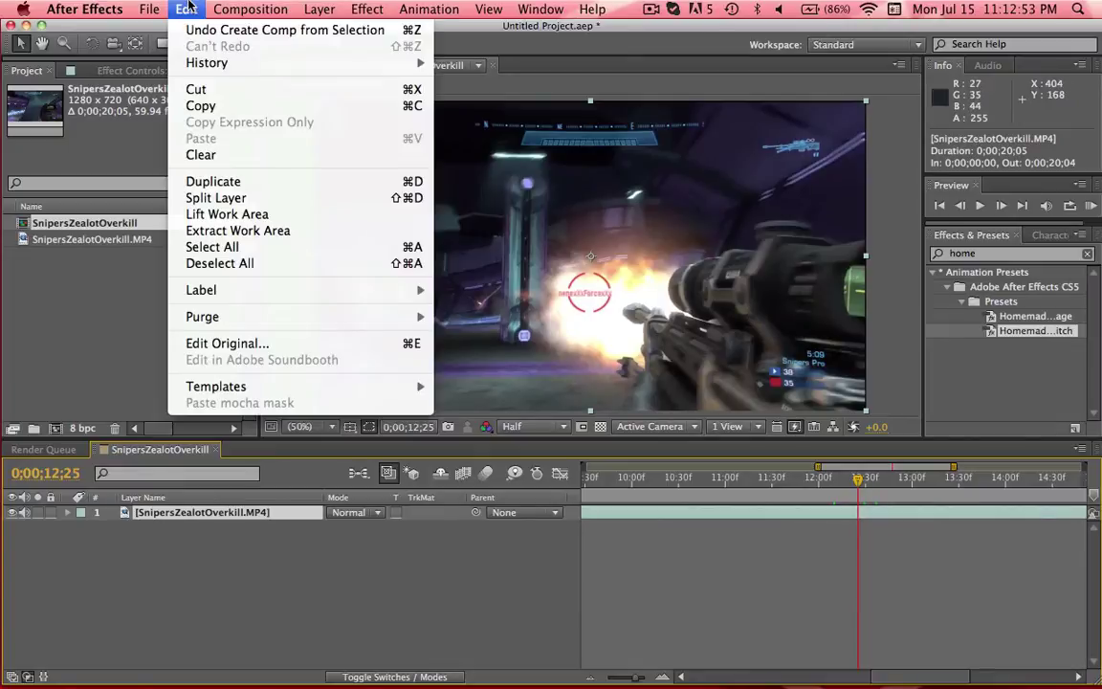
click(213, 181)
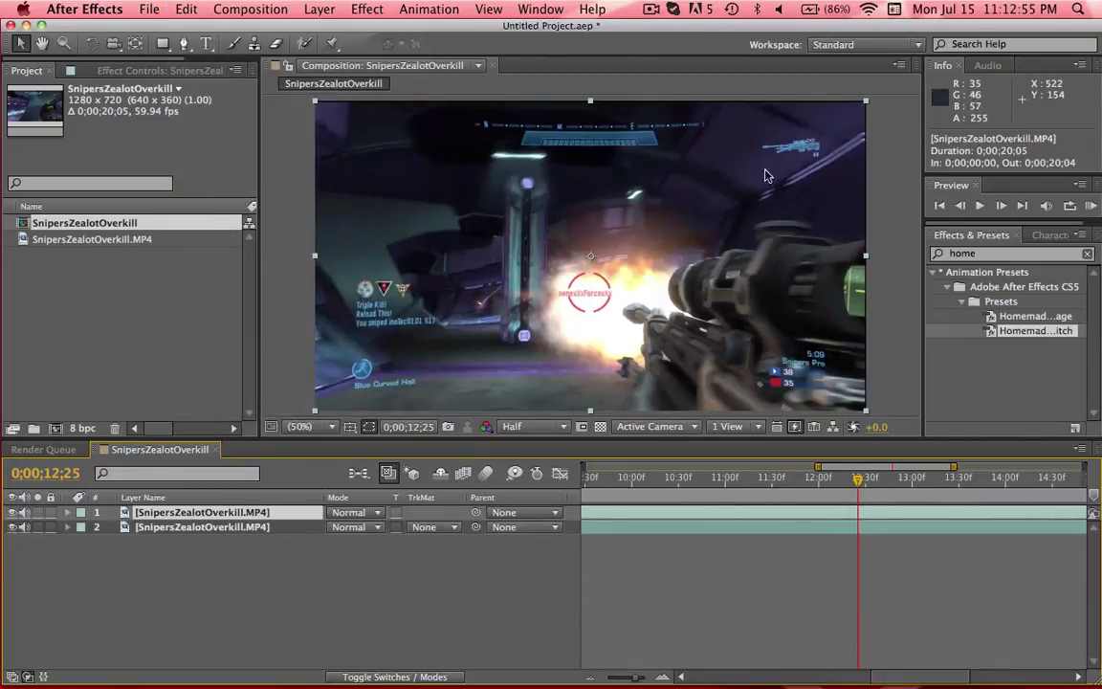
Step: Search 'cc le' in Effects & Presets and apply CC Lens to the top clip layer
click(966, 254)
text(cc)
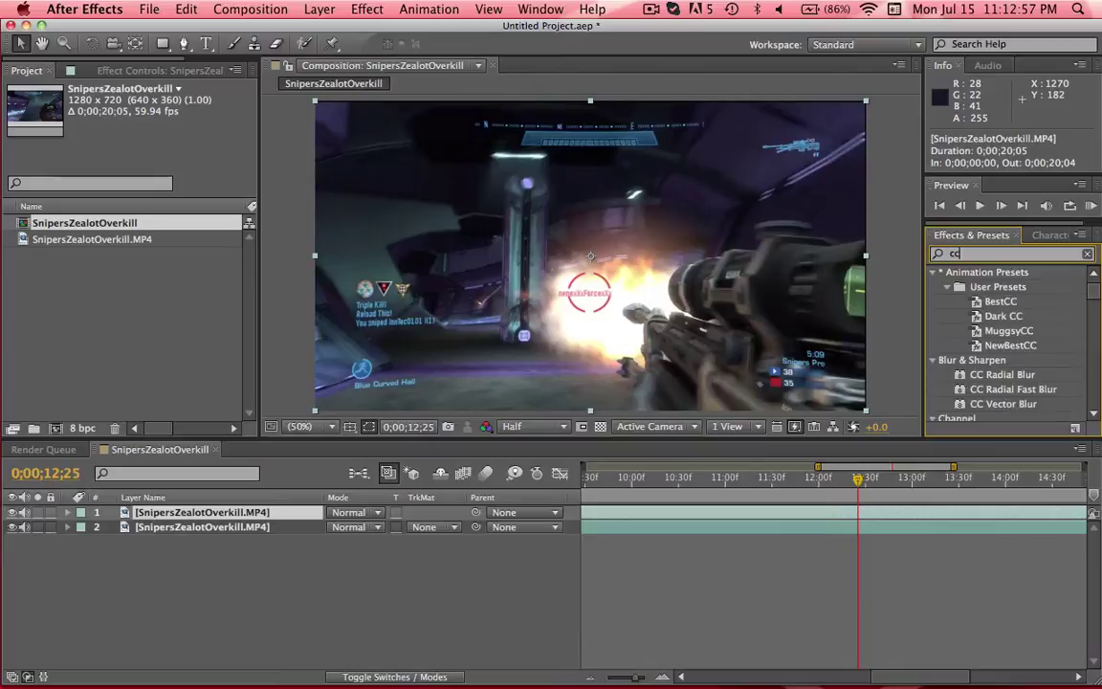
text( len)
double_click(1029, 284)
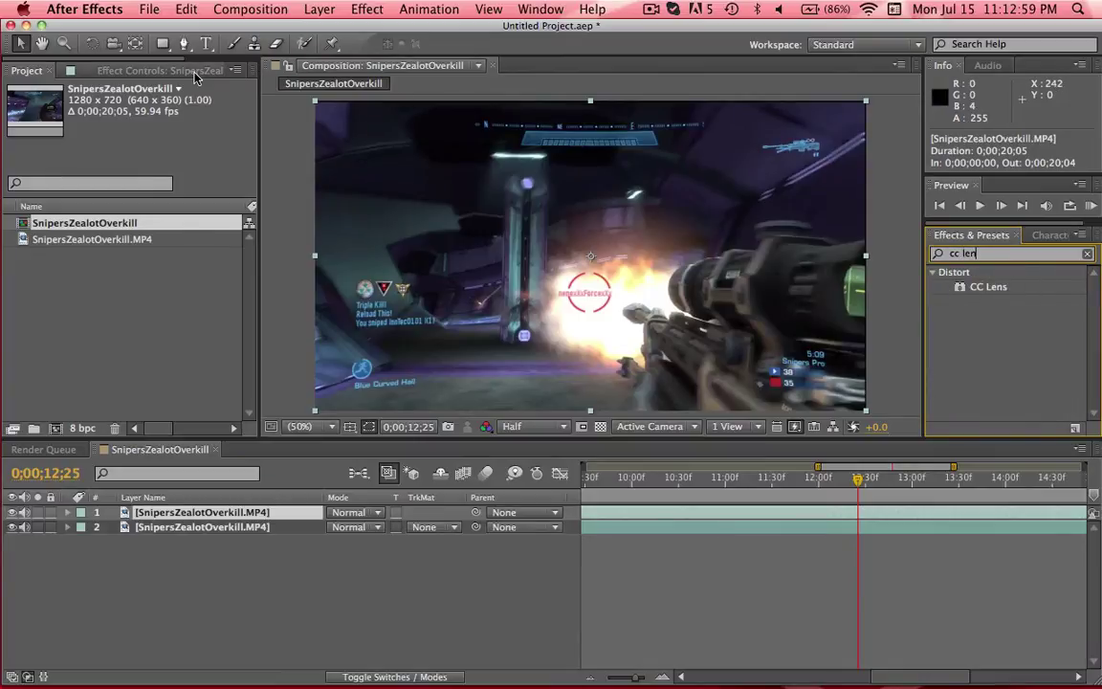
drag(966, 292, 165, 204)
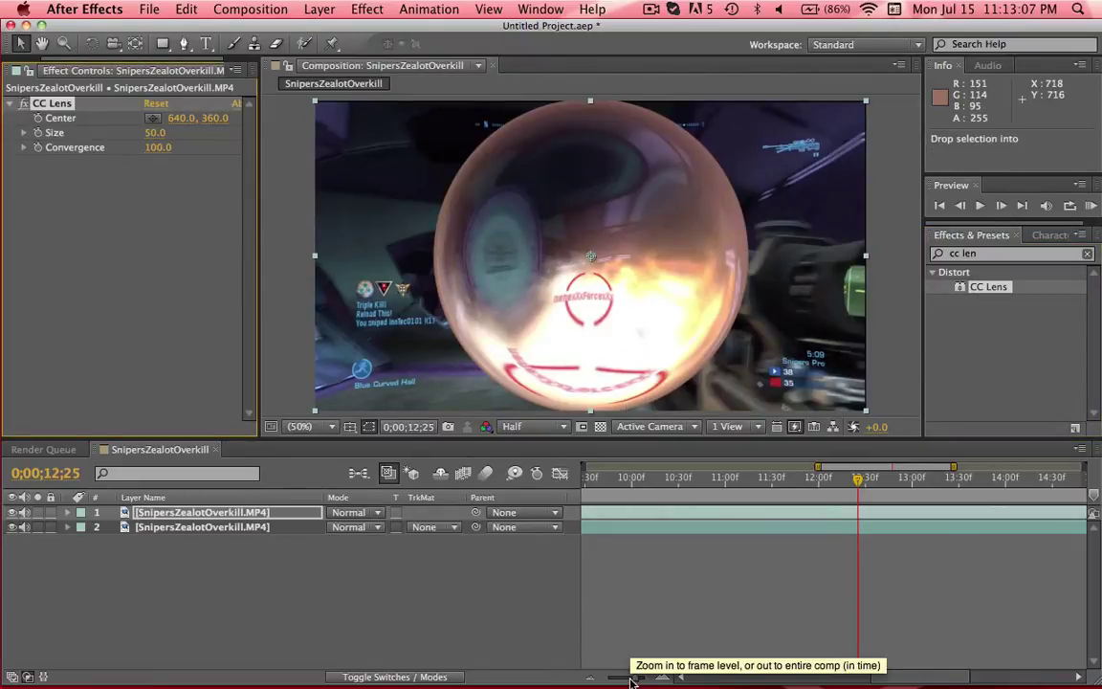
Step: Keyframe CC Lens Size from 0 to 500 a few frames later and scrub to check the burst
click(153, 133)
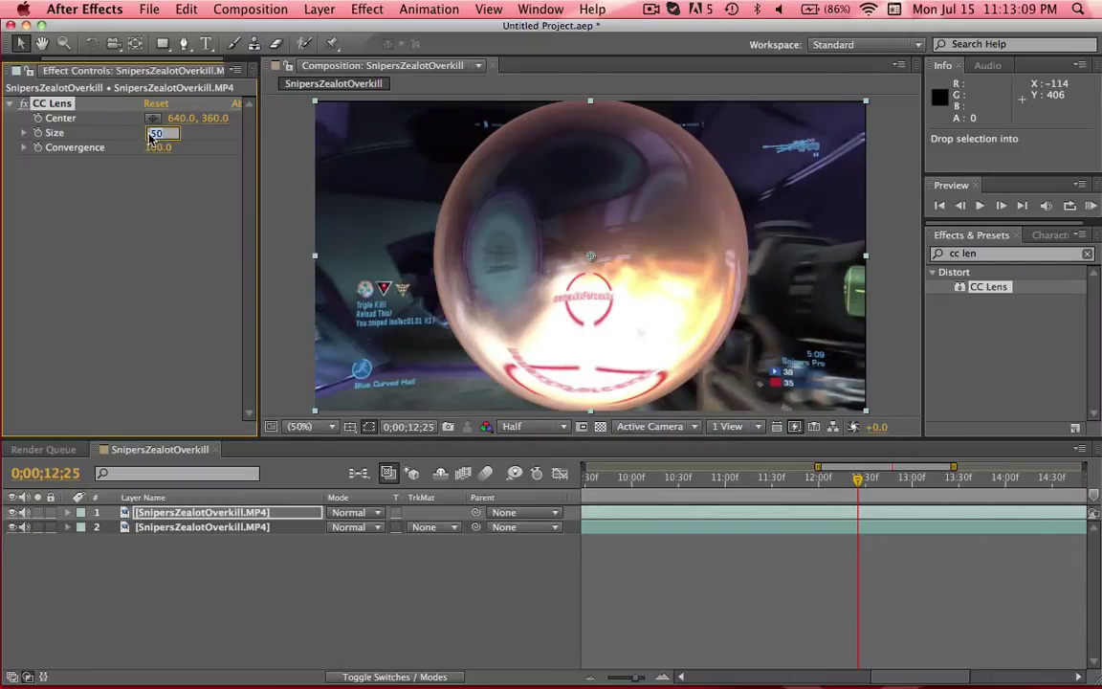
text(0)
key(Return)
click(38, 132)
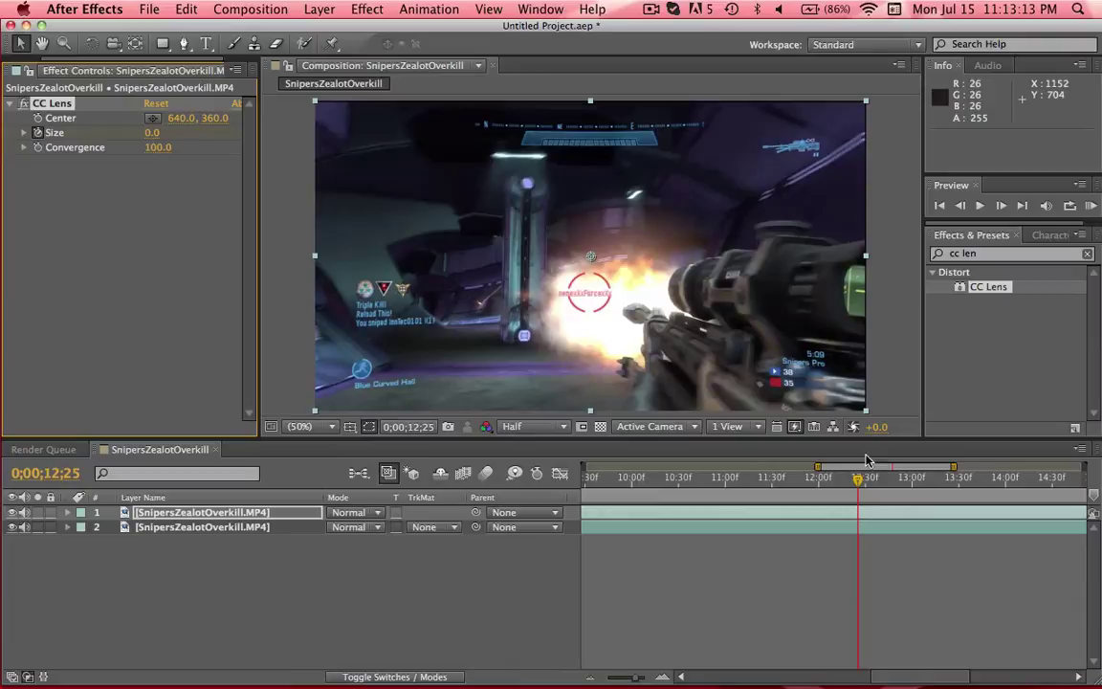
click(882, 481)
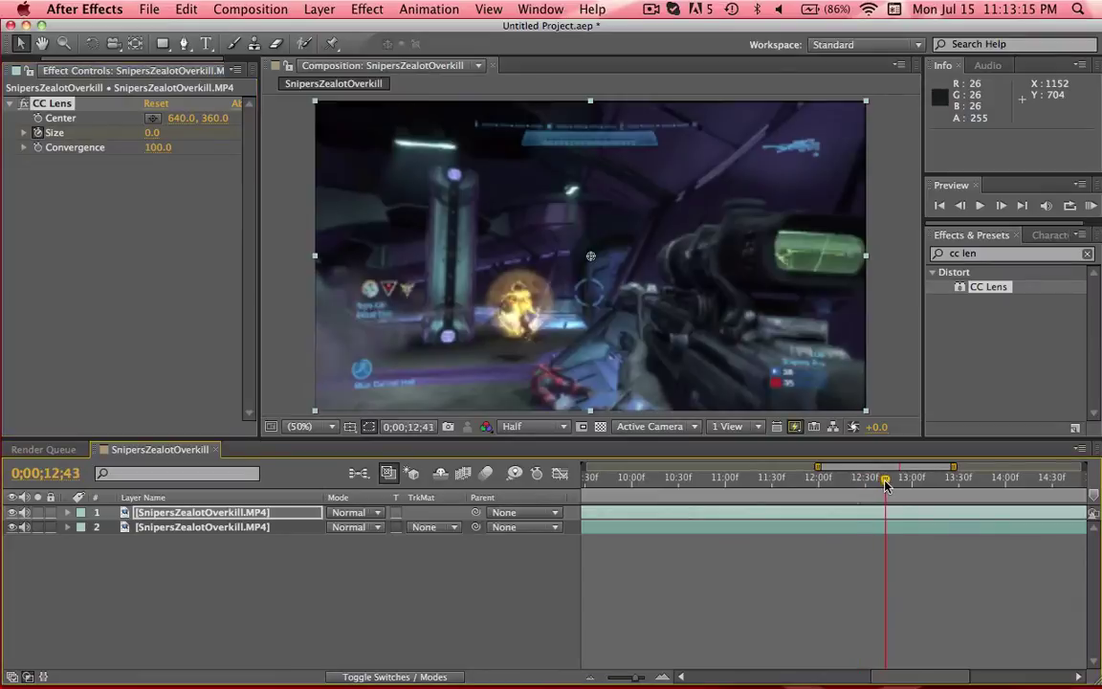
drag(882, 484, 901, 485)
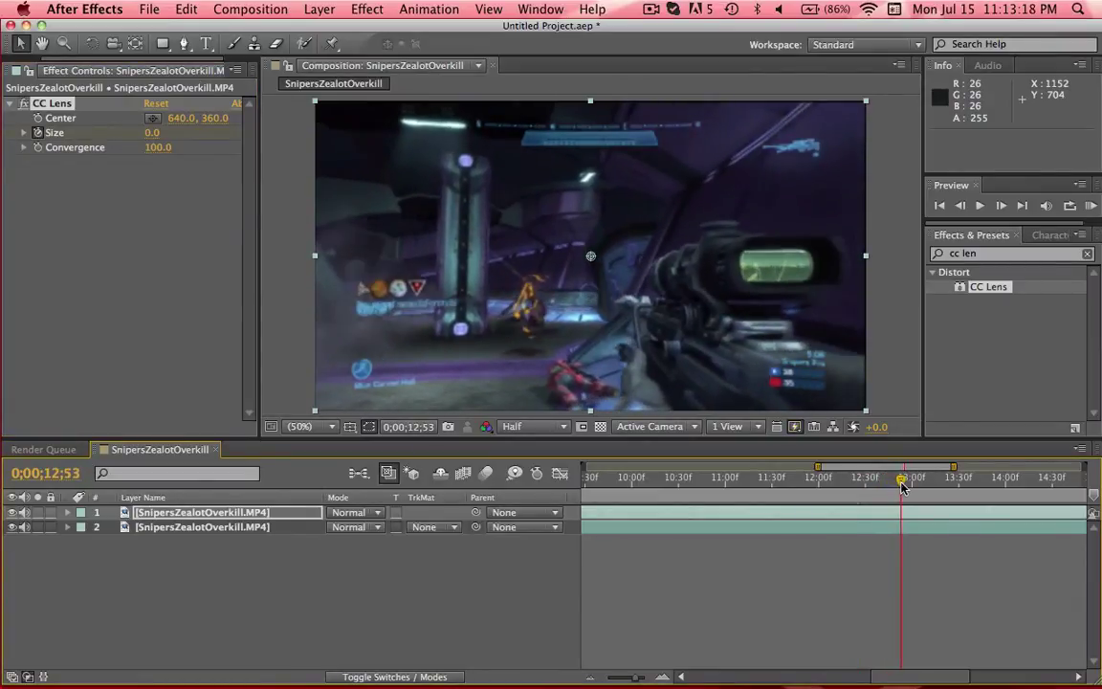
click(151, 133)
text(500)
key(Return)
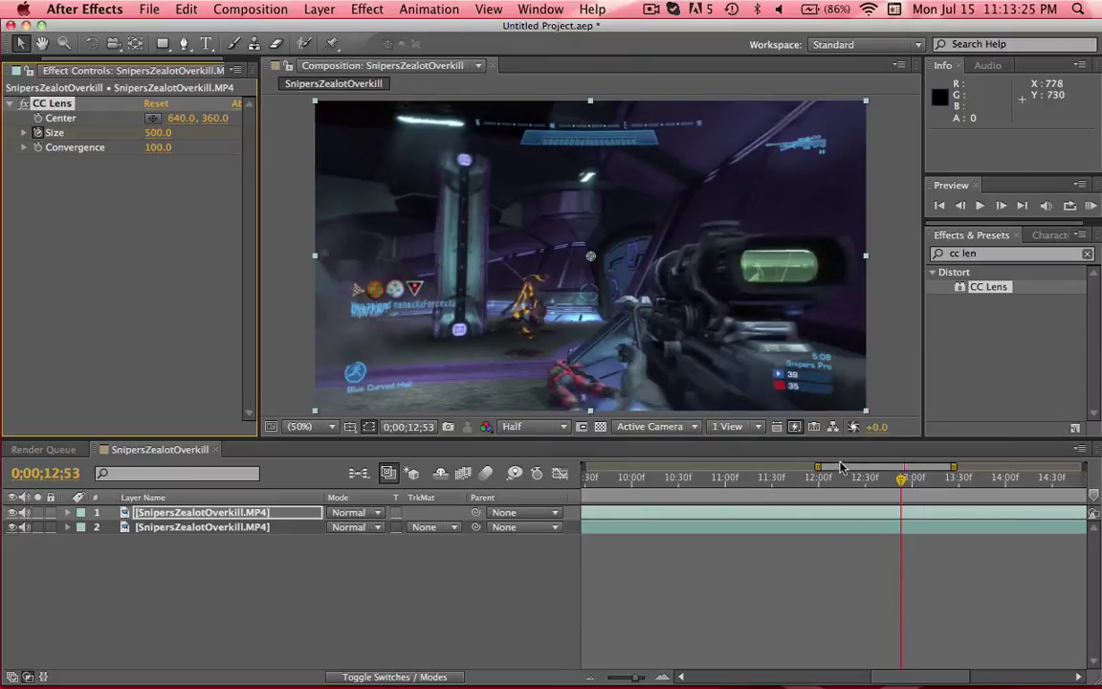
drag(860, 477, 903, 487)
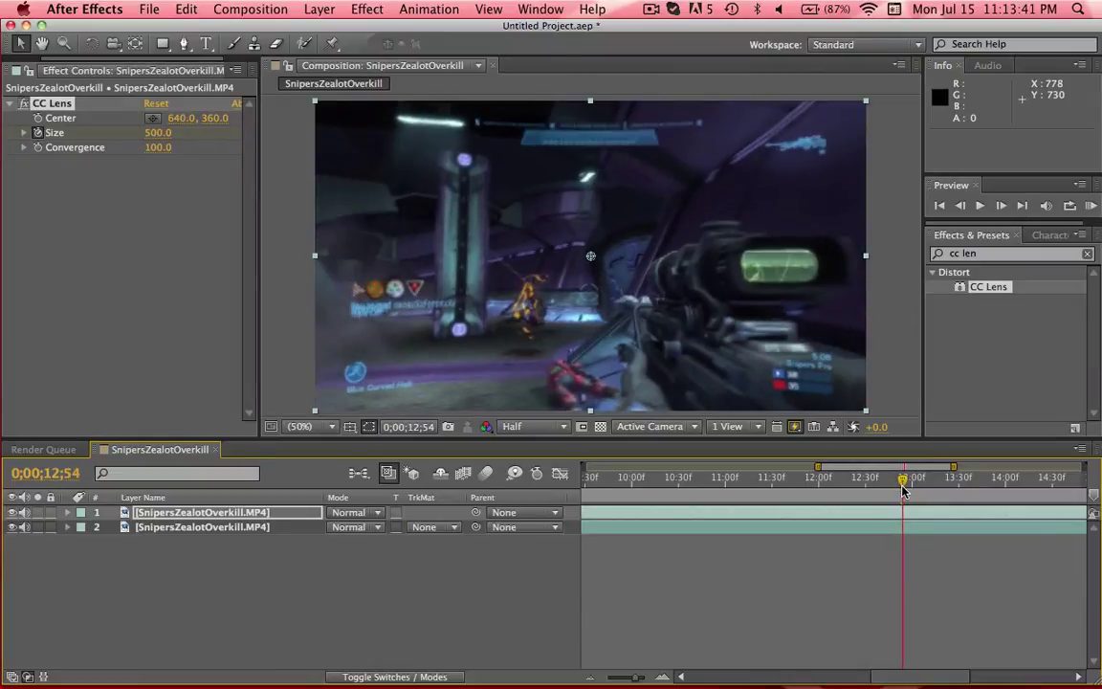
Step: Drag the MuggsyCC preset from Animation Presets > User Presets onto the top clip layer
click(10, 103)
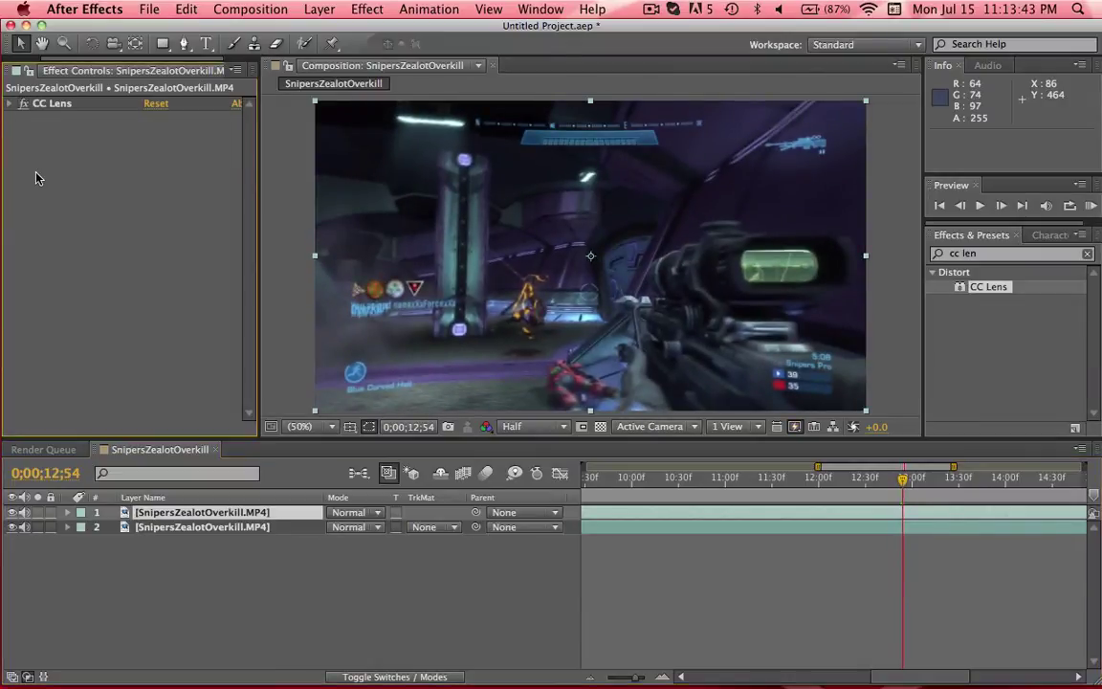
click(1086, 254)
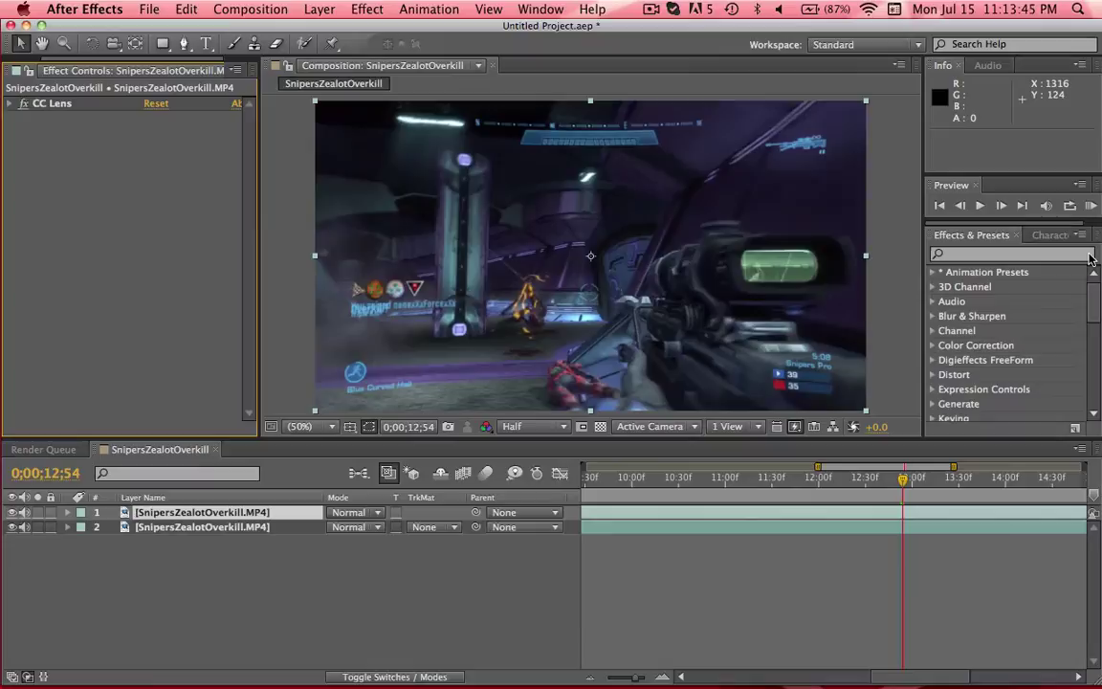
click(934, 272)
click(946, 303)
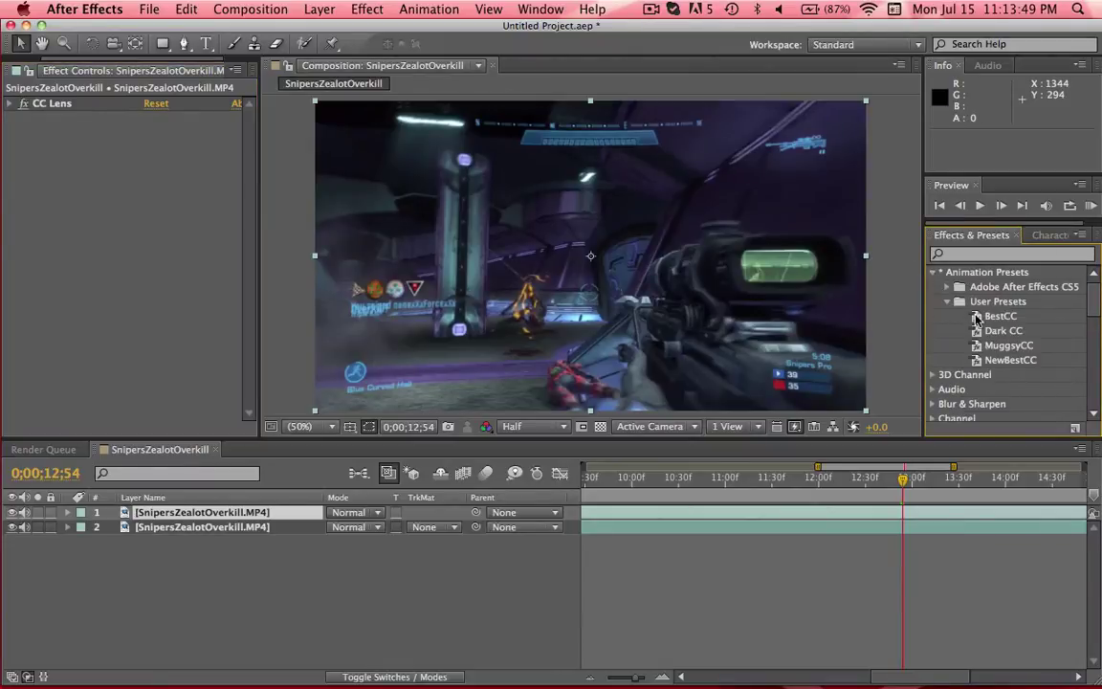
click(1021, 346)
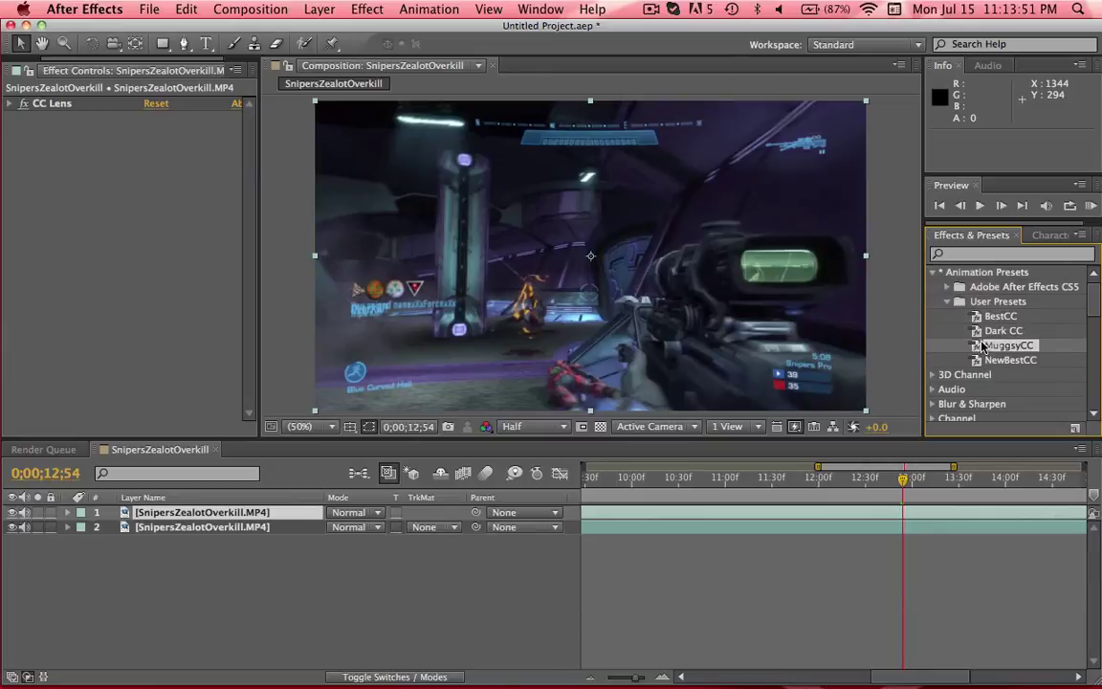
drag(1021, 347, 10, 107)
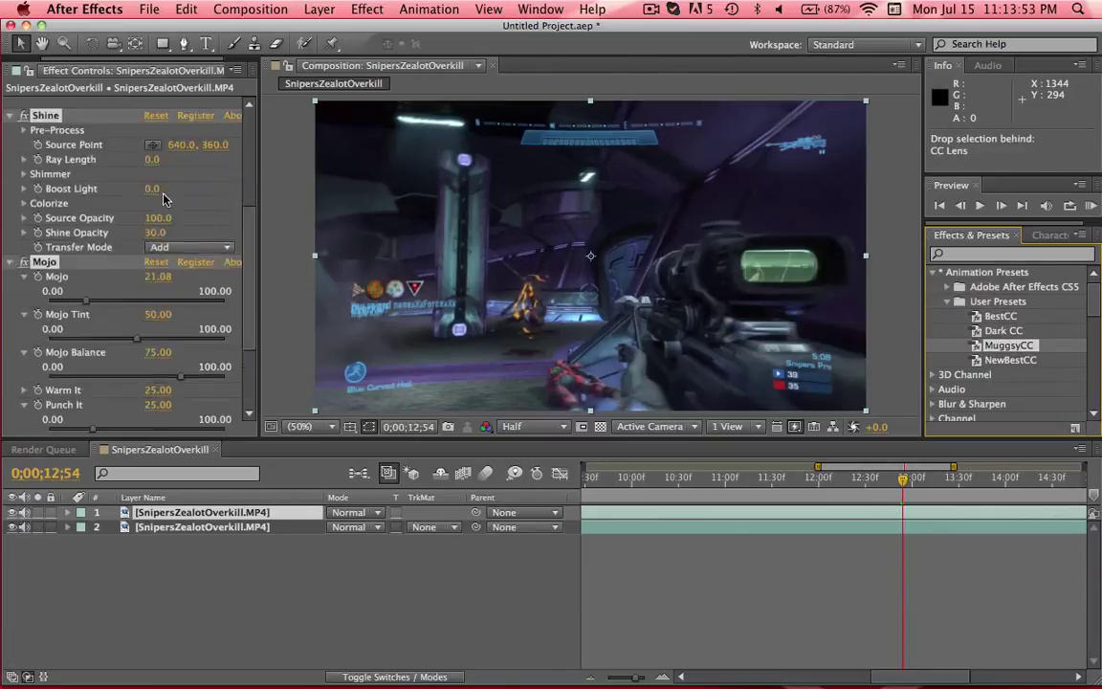
Step: Collapse the layer's effects and the preset folders, and scrub from 0;00;11;38 to 0;00;12;14
super+click(8, 108)
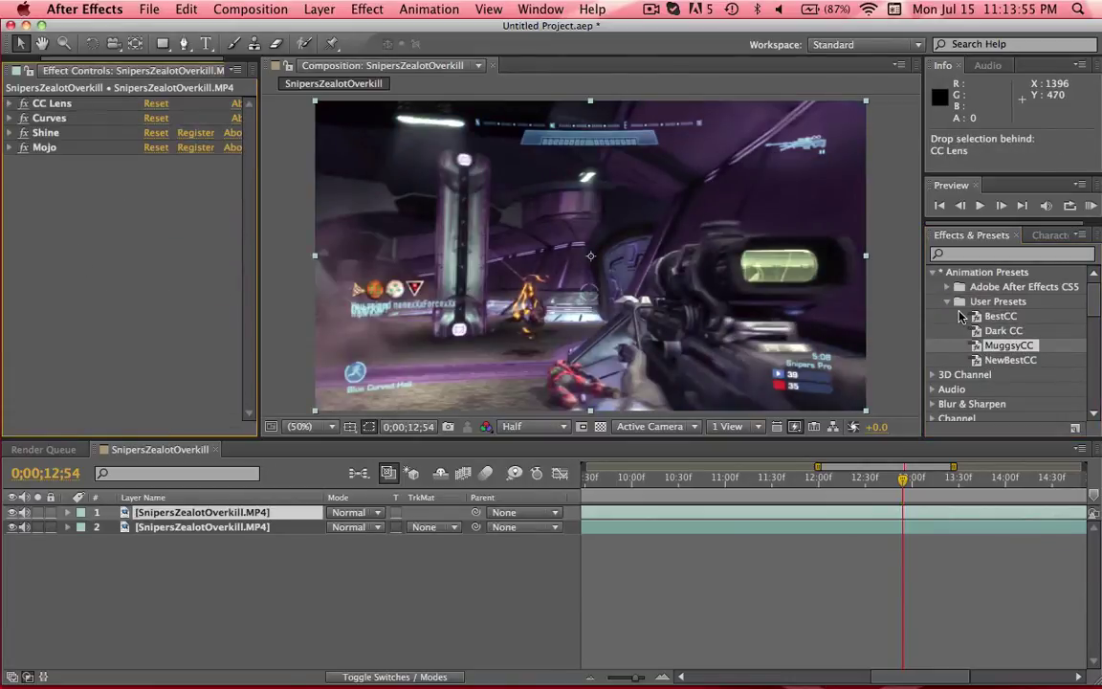
click(946, 302)
click(933, 272)
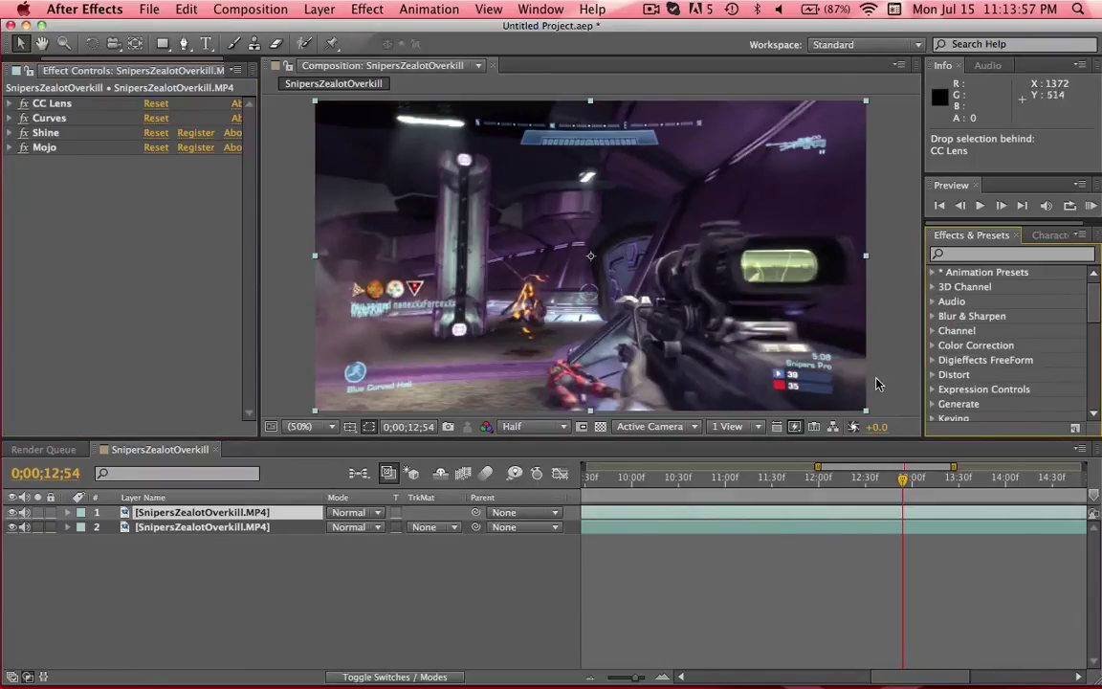
click(783, 481)
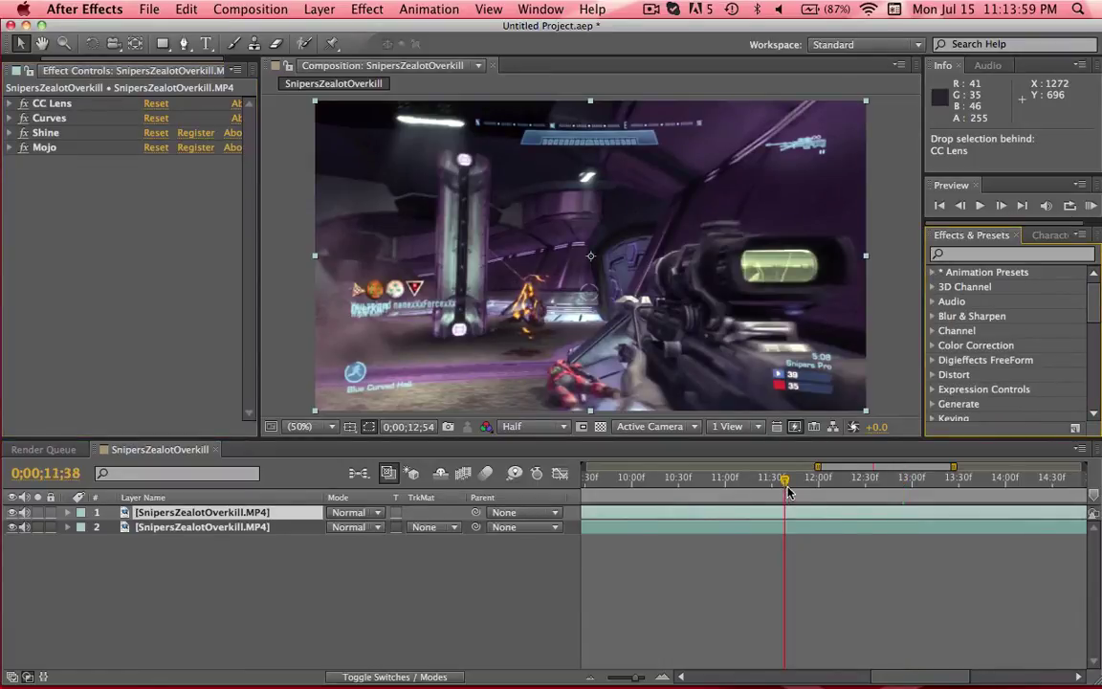
drag(786, 488, 822, 481)
scroll(823, 488, right, 2)
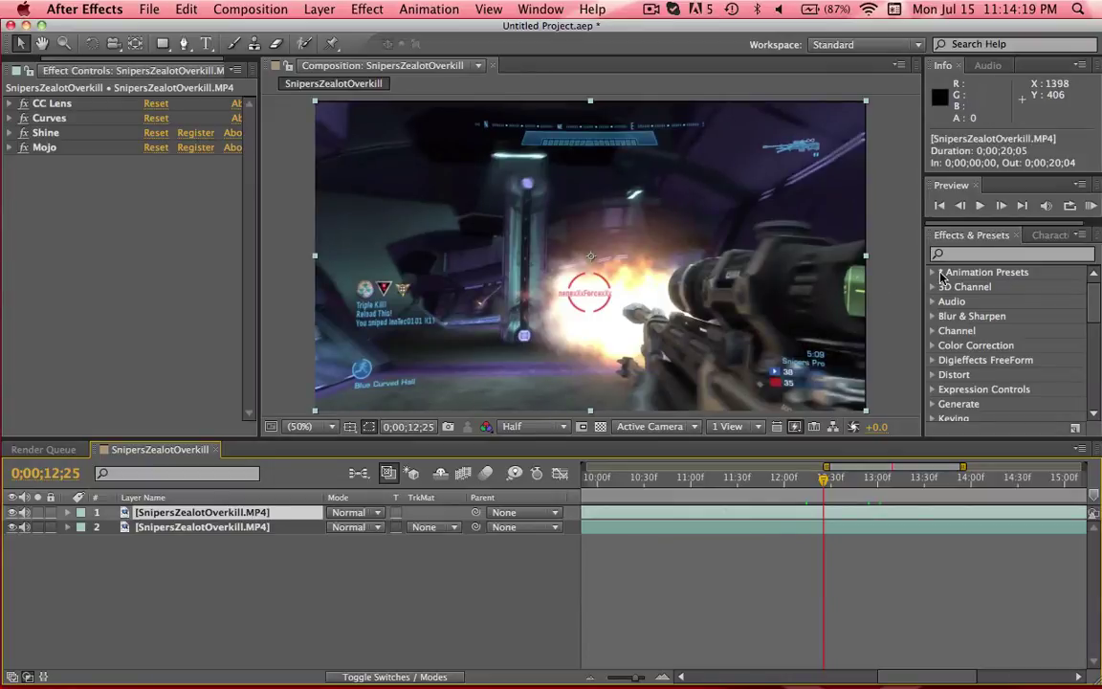
Step: Search 'twit' and drop the twitch preset into Effect Controls below Mojo, collapsing all effects
click(971, 255)
text(twitch)
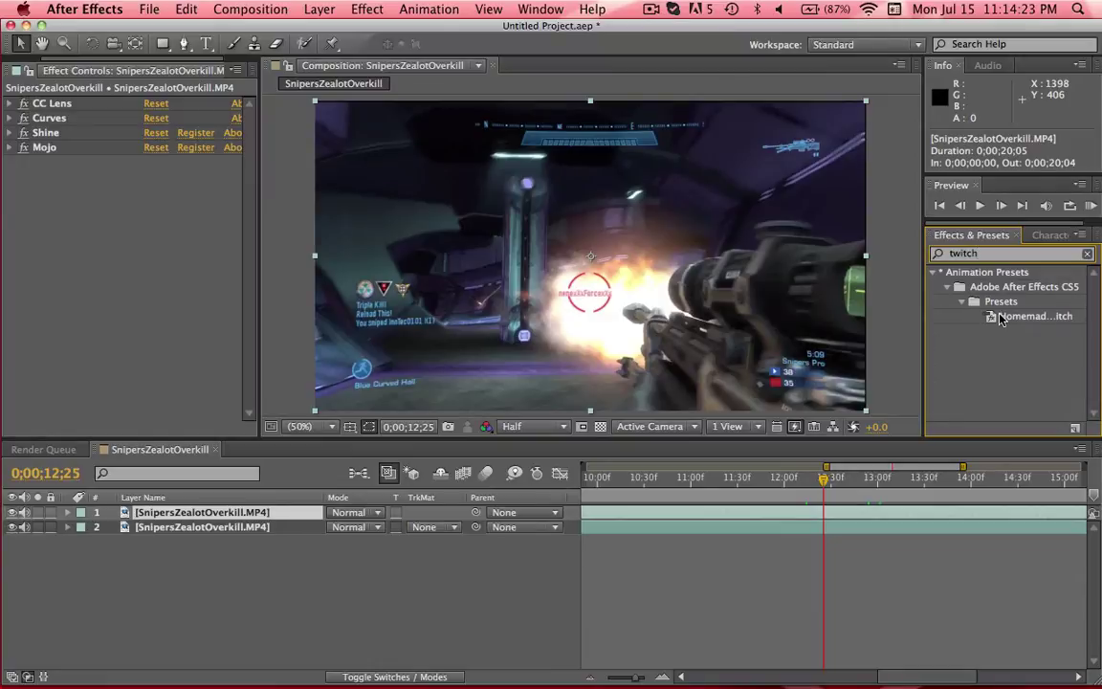
drag(999, 318, 85, 212)
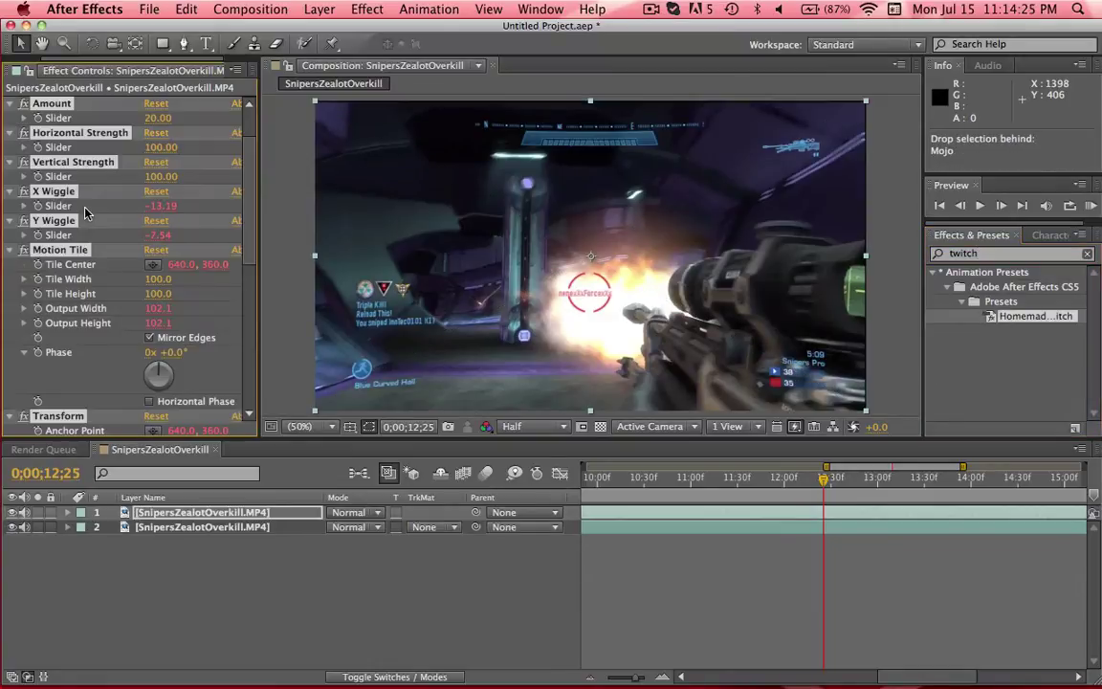
super+click(8, 164)
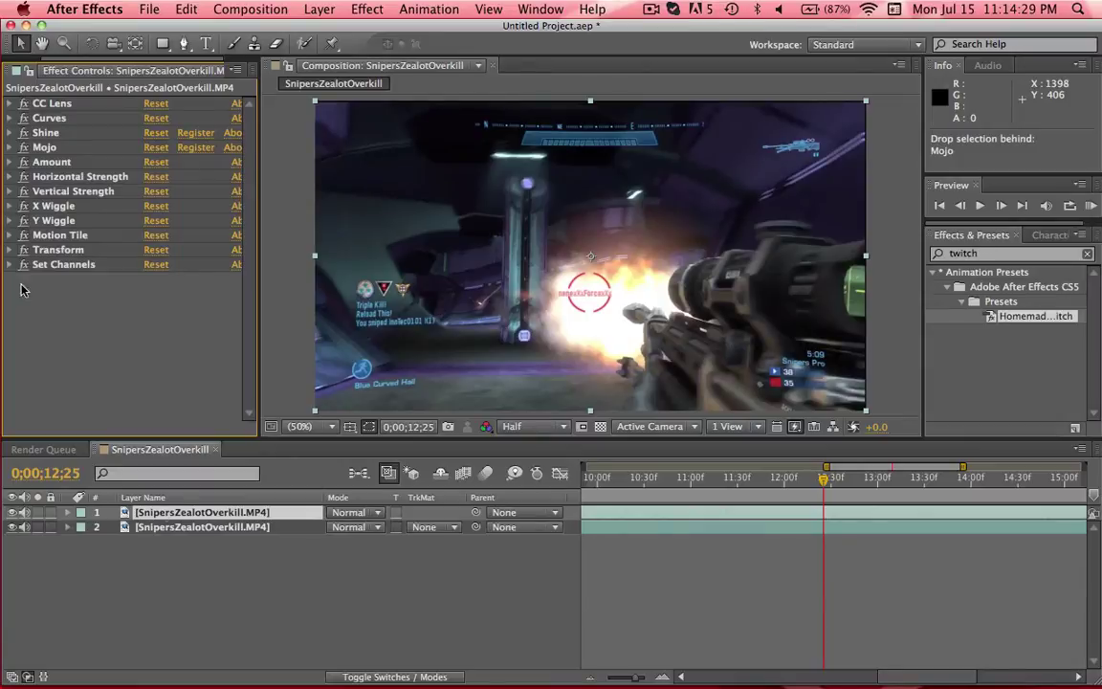
click(241, 518)
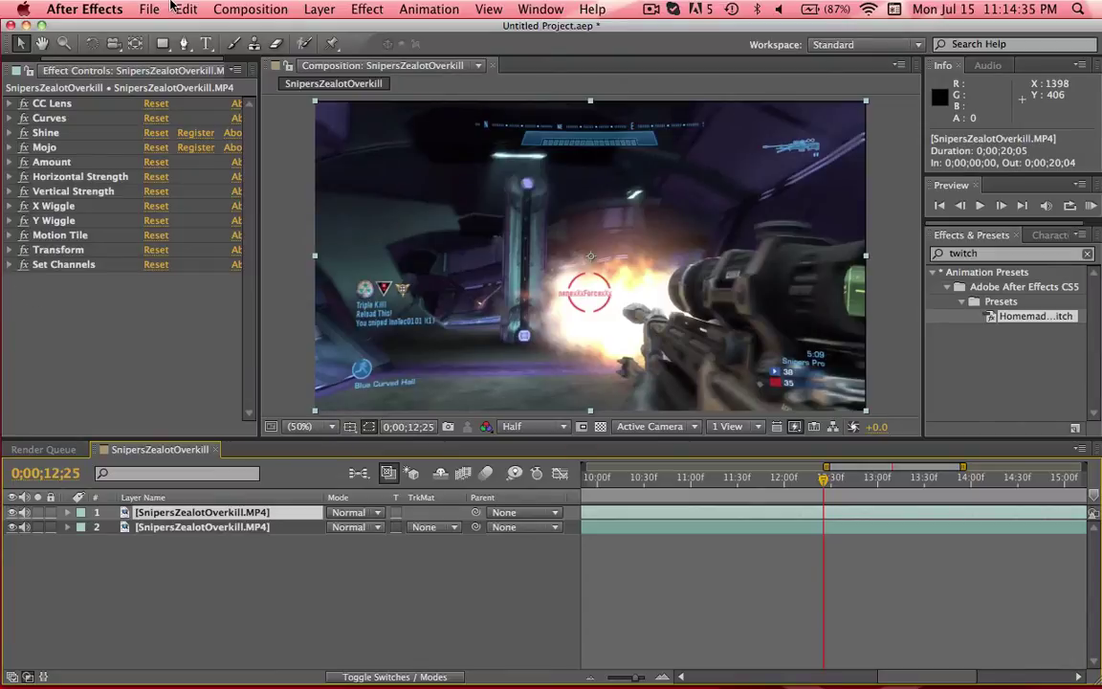
Step: Duplicate the effected layer twice, creating layers 3 and 4
click(181, 8)
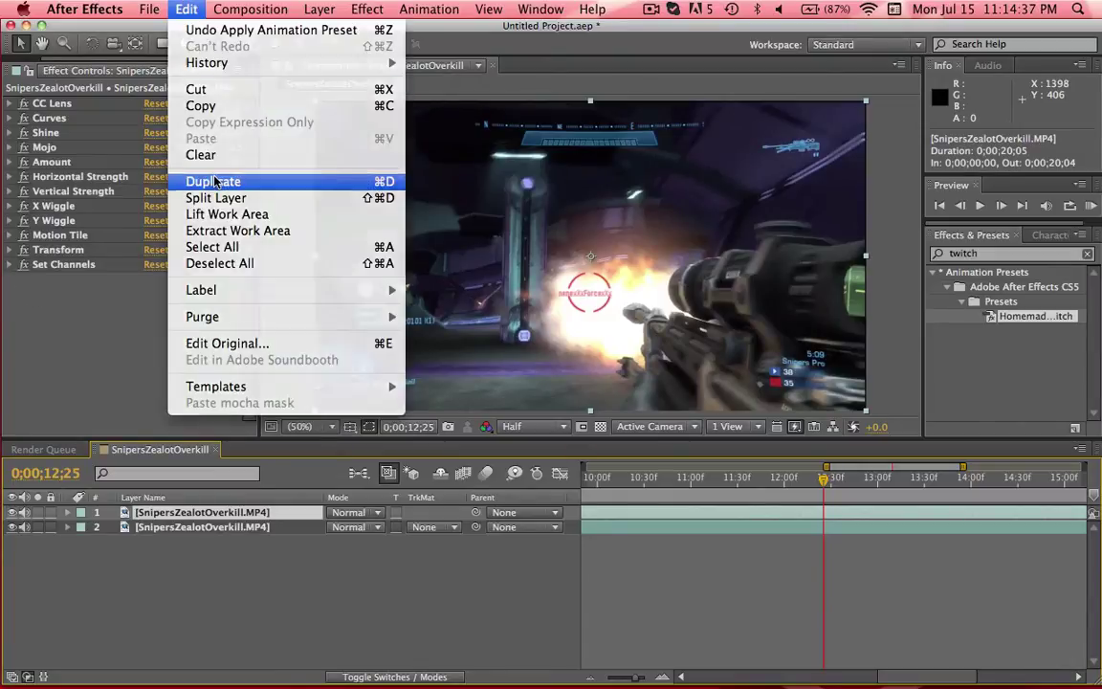
click(215, 181)
click(181, 9)
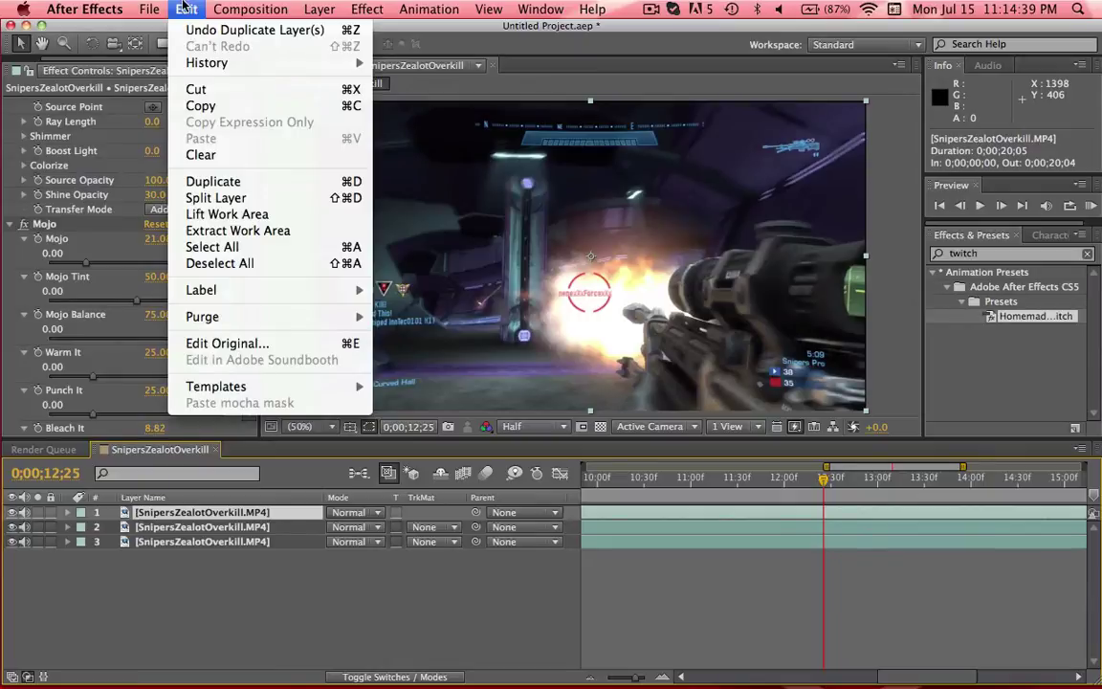
click(216, 181)
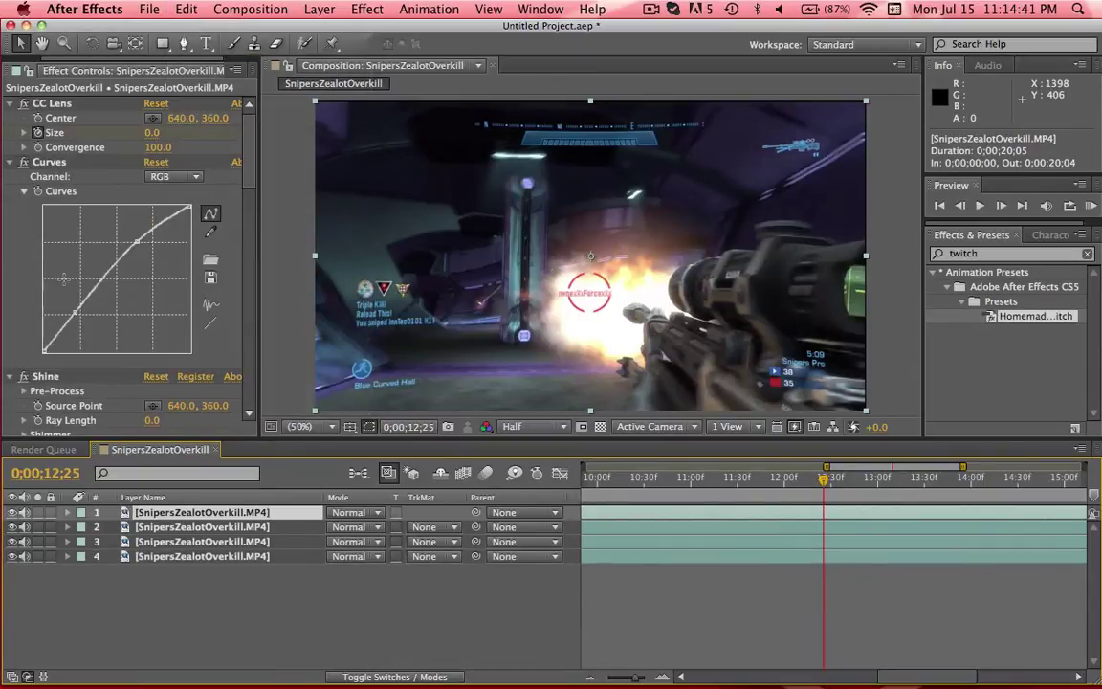
Step: Collapse the effect lists of layers 1 and 2 down to compact rows in Effect Controls
scroll(48, 113, down, 5)
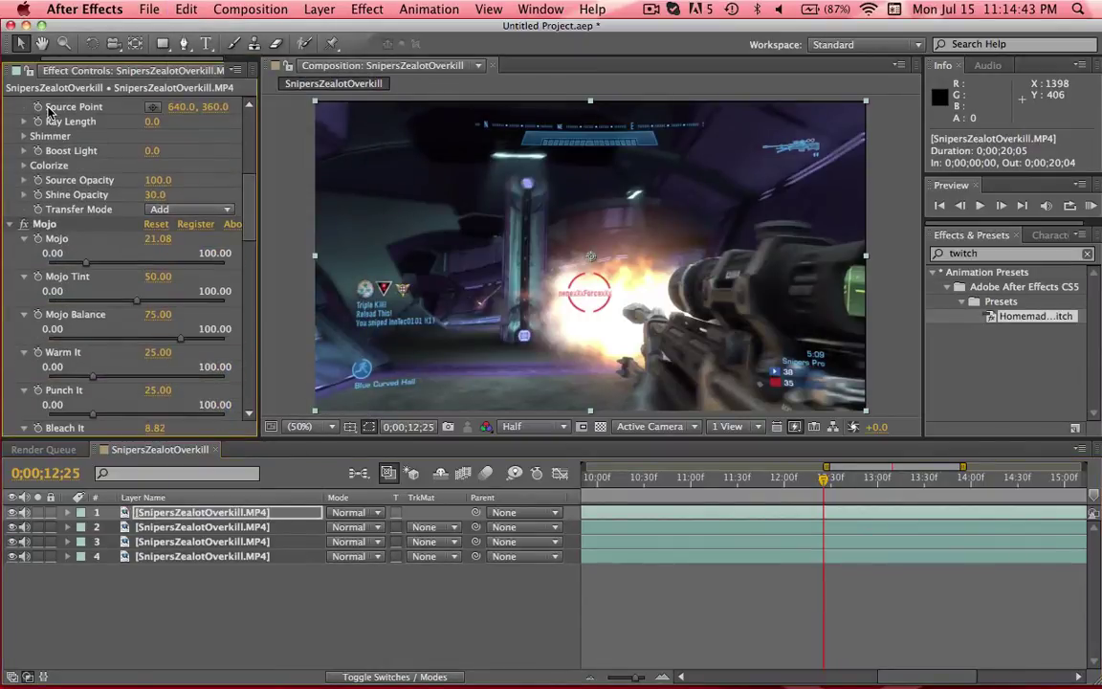
scroll(50, 224, up, 10)
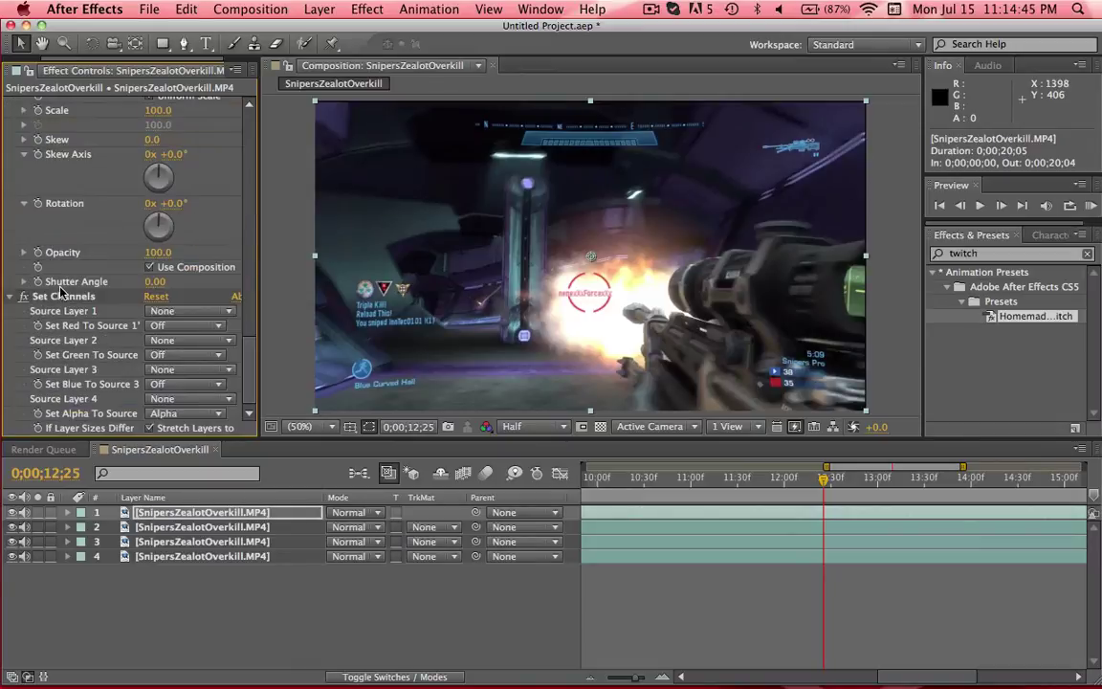
click(59, 295)
super+click(10, 296)
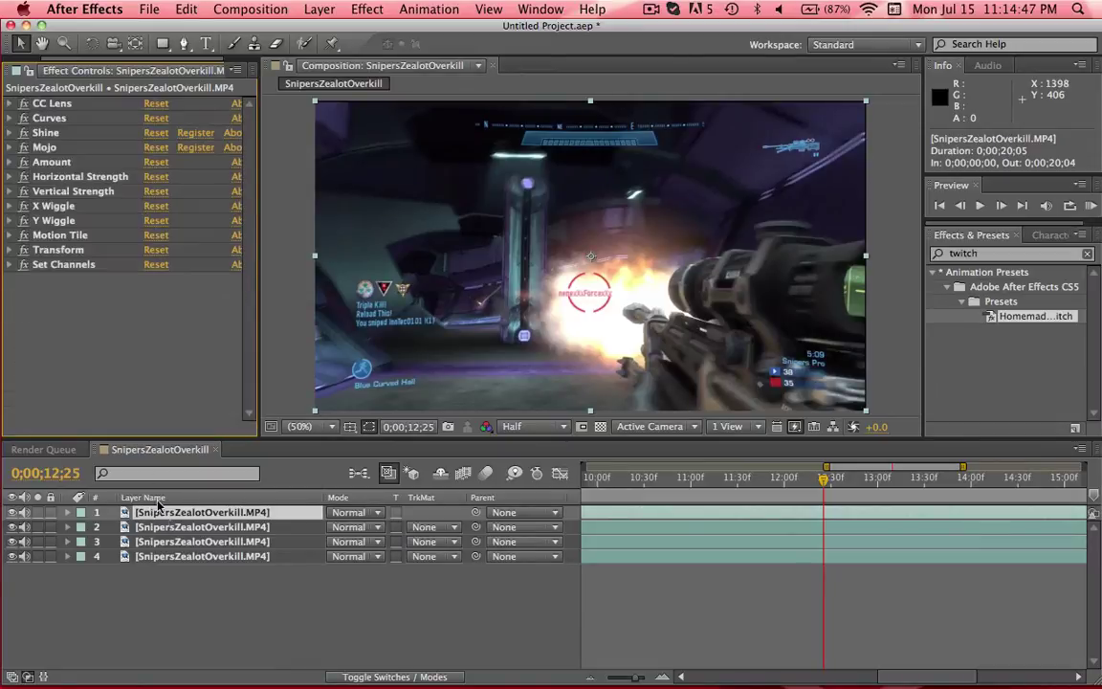
click(158, 526)
scroll(103, 205, down, 5)
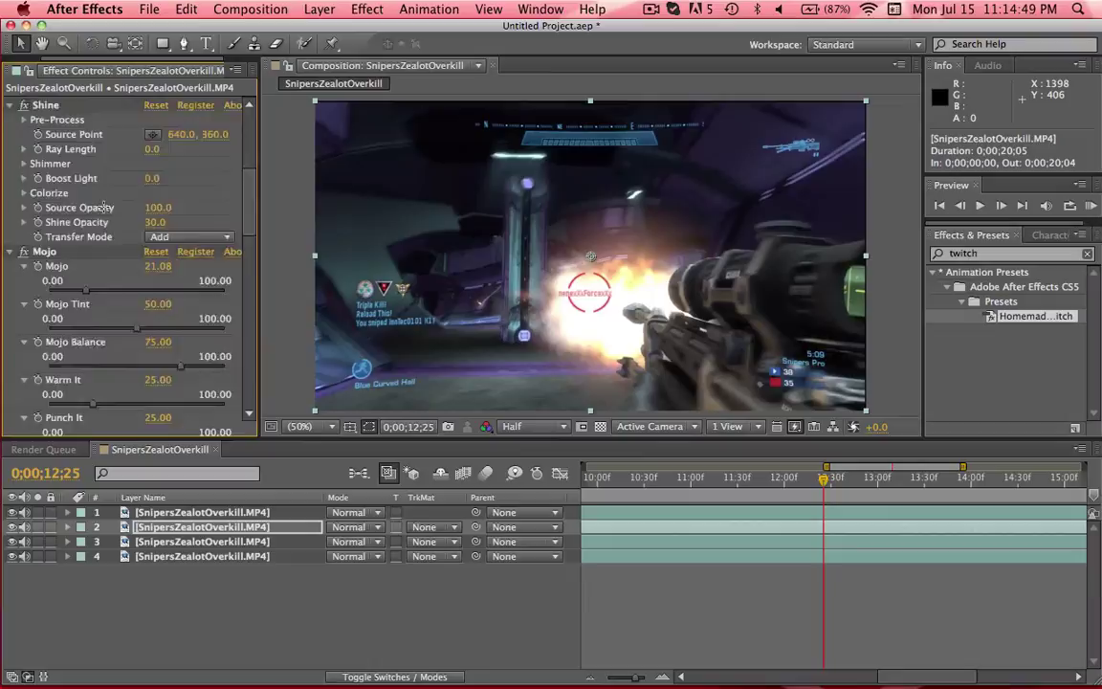
scroll(103, 206, down, 10)
click(86, 267)
super+click(10, 269)
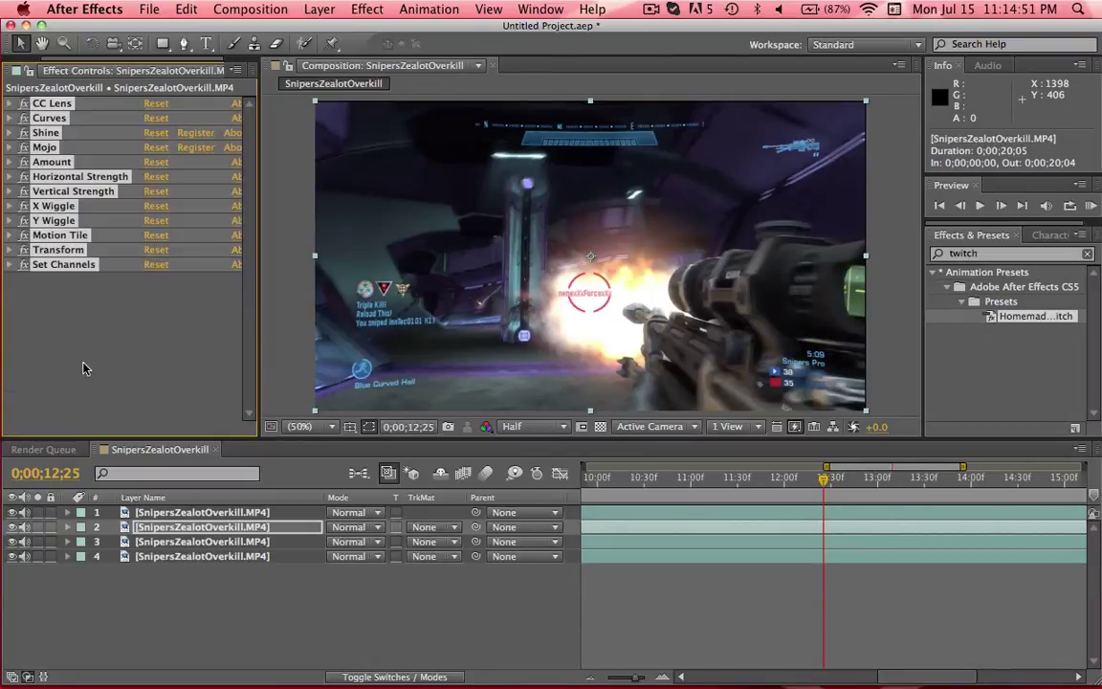
click(83, 369)
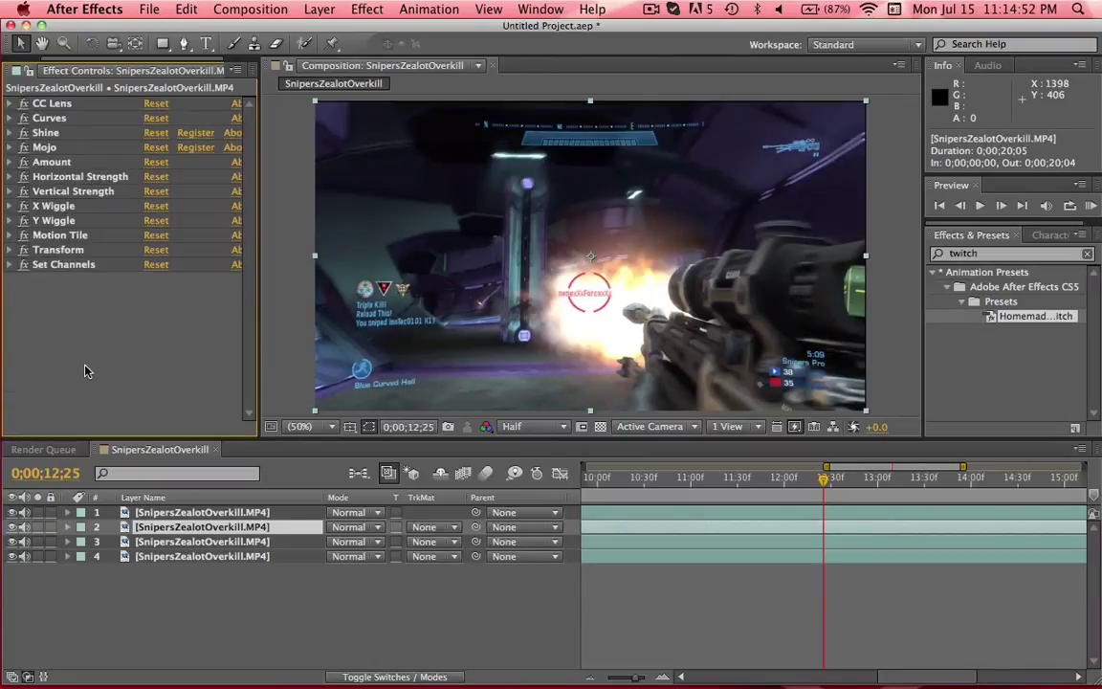
Step: Set layer 1's Set Channels to keep only its red channel
click(192, 515)
click(19, 266)
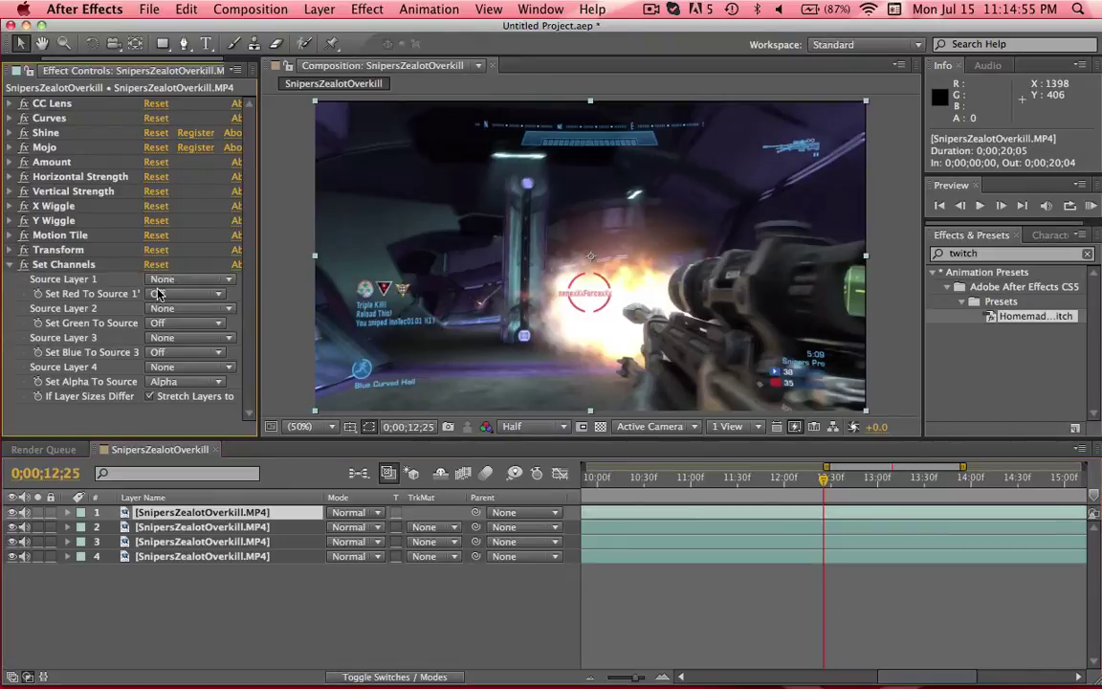
click(182, 293)
click(172, 312)
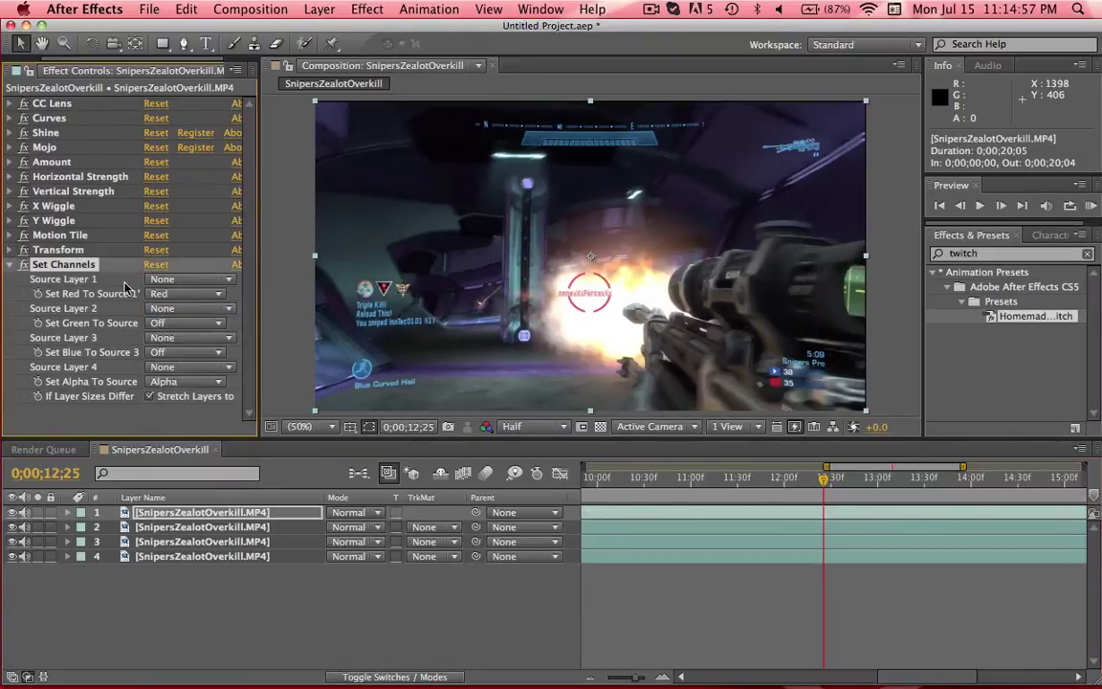
click(10, 266)
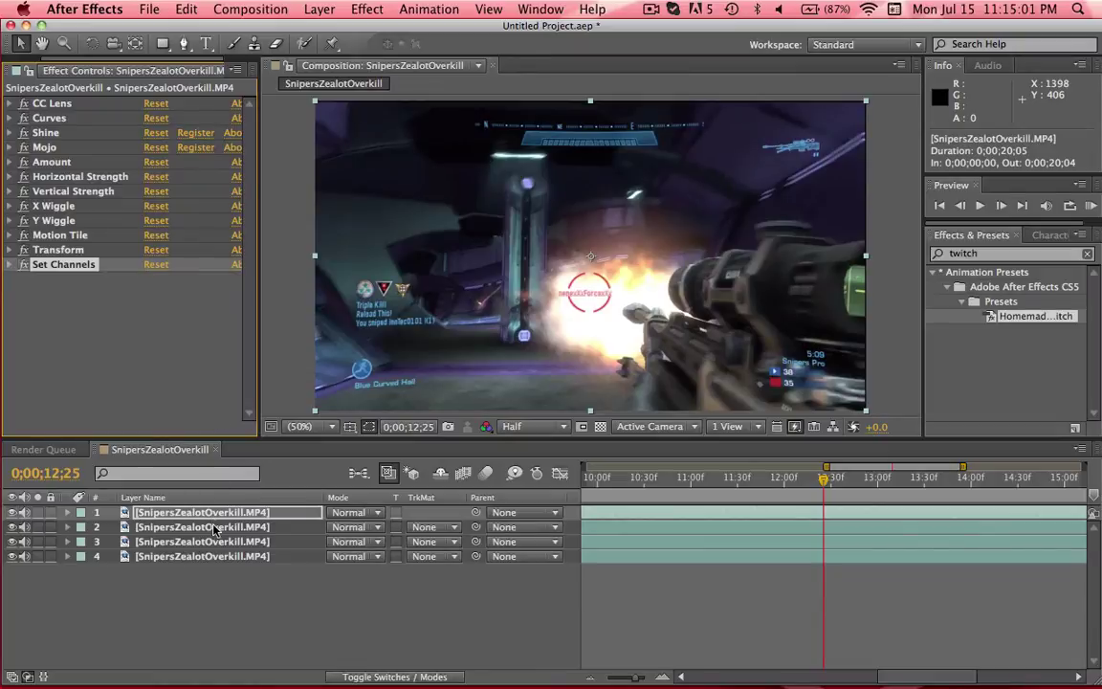
Step: Set layer 2's Set Channels to keep only green, and open layer 3's blue source choices
click(214, 529)
click(10, 265)
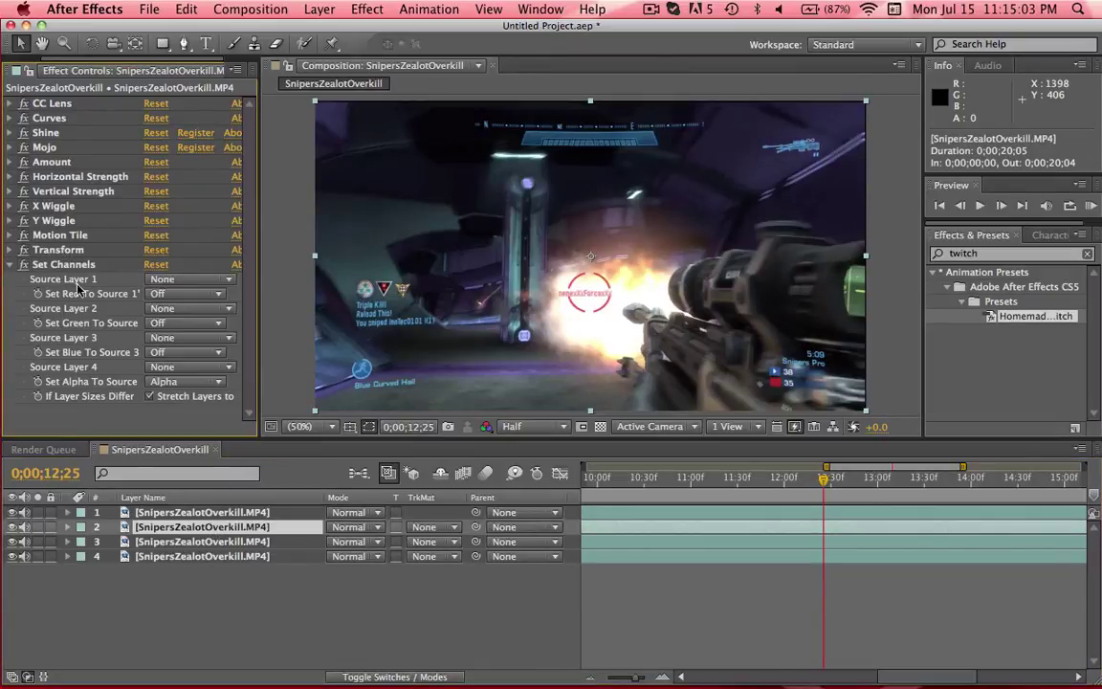
click(158, 323)
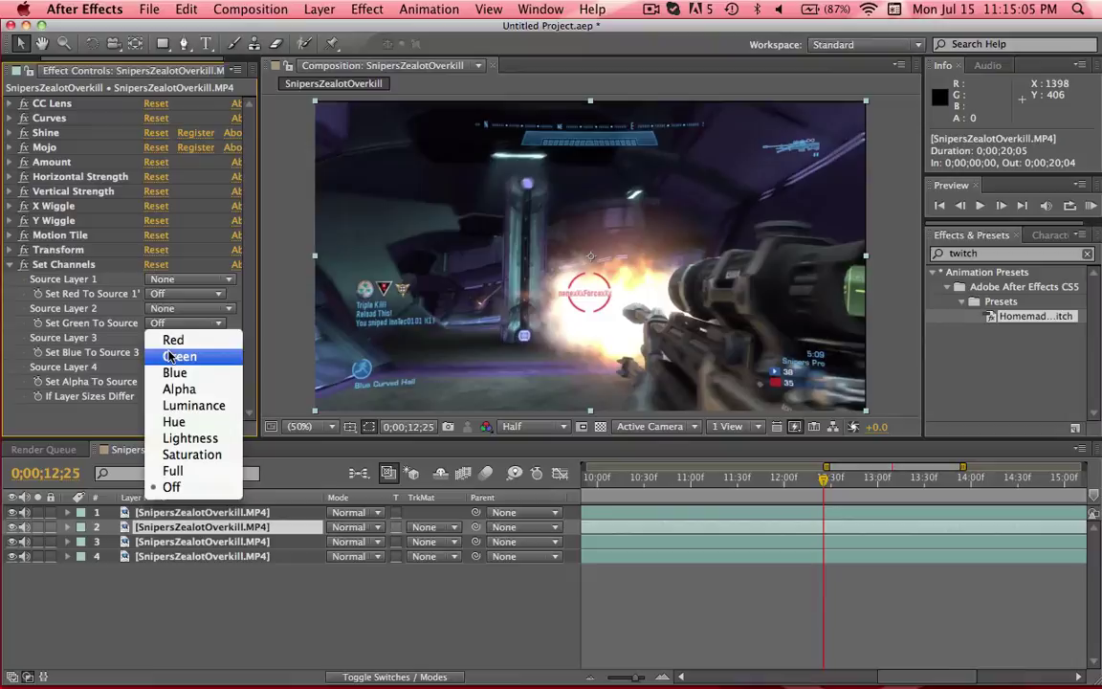
click(172, 357)
click(10, 264)
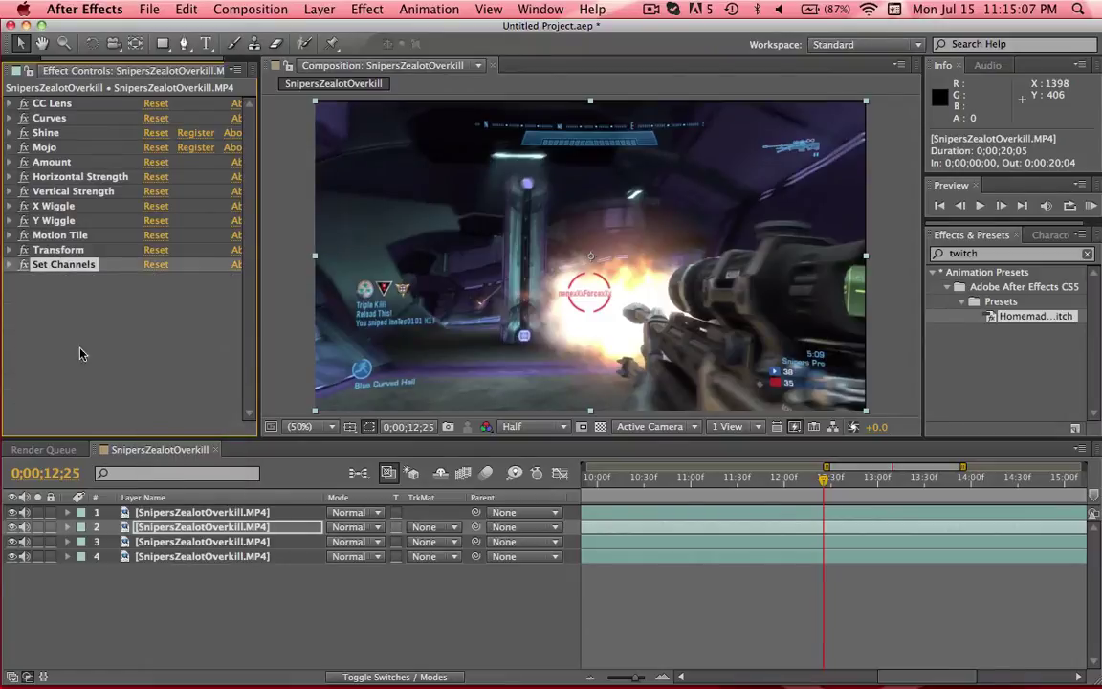
click(241, 544)
click(10, 264)
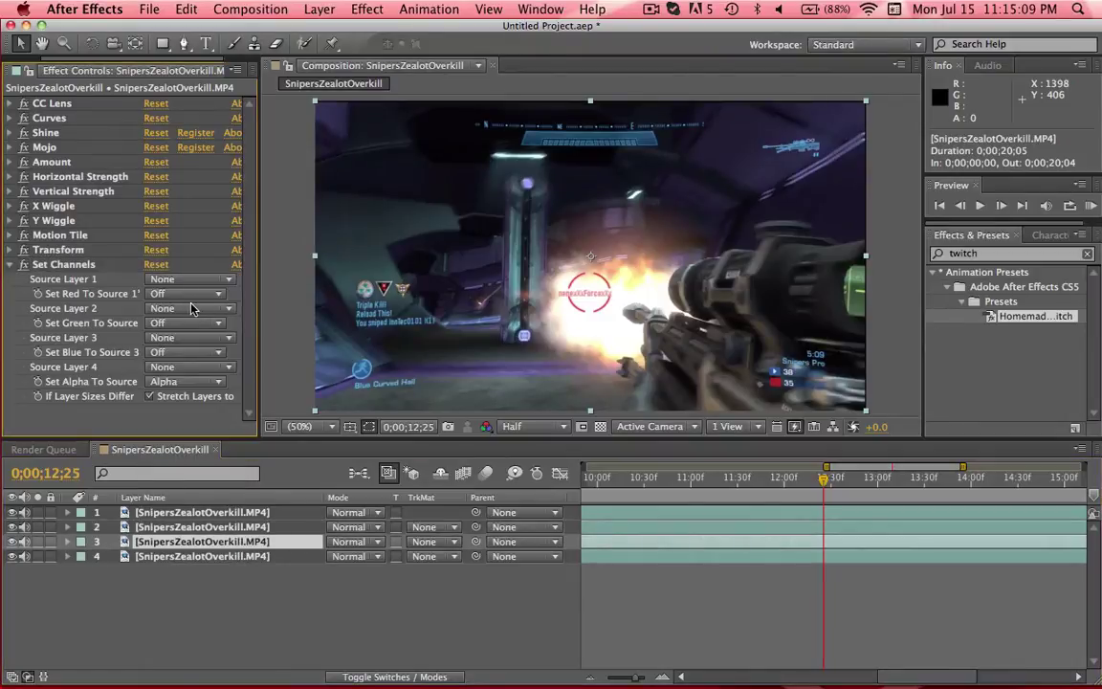
click(175, 354)
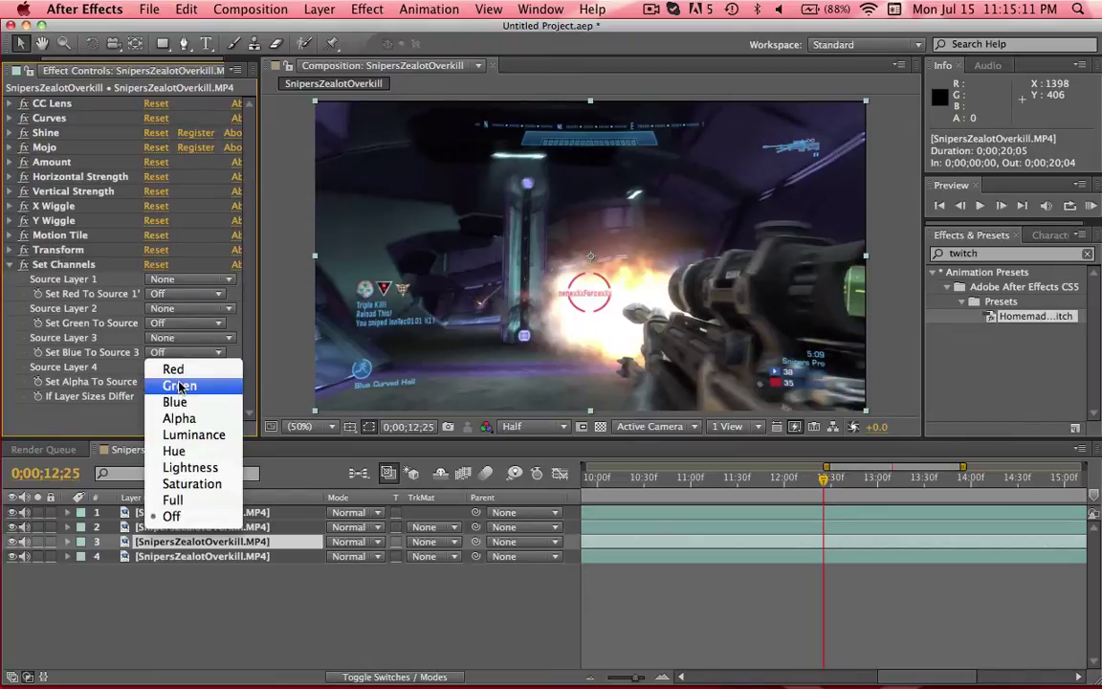
Step: Make layer 3 keep only blue, and label layers 1, 2, 3 red, green and blue
click(176, 402)
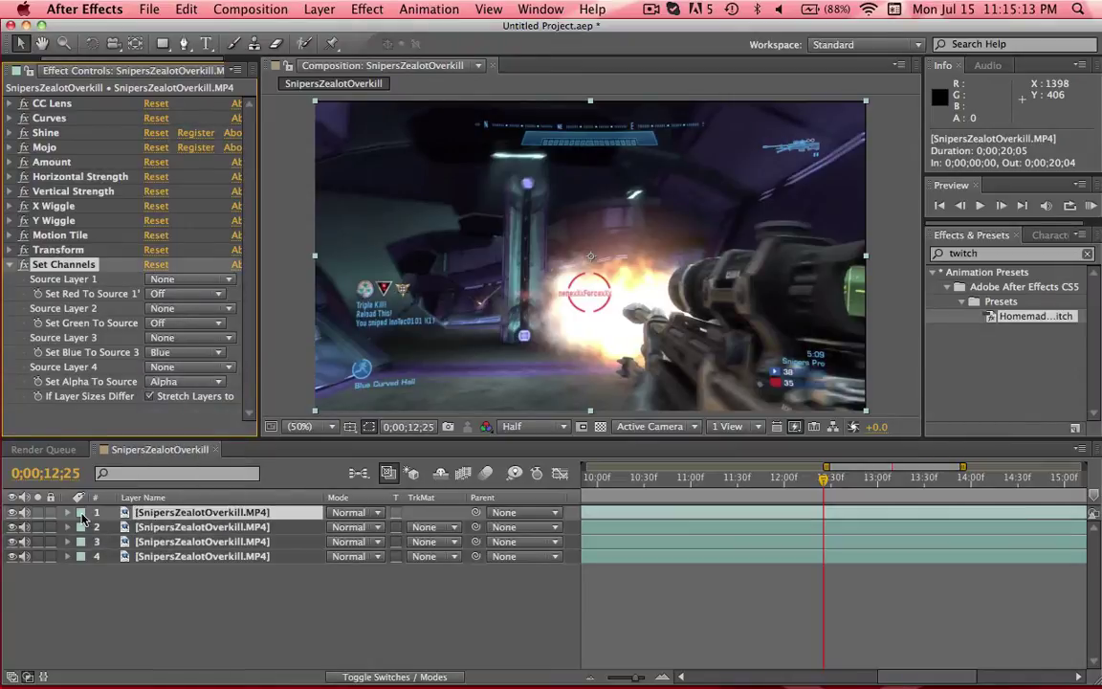
click(83, 516)
click(101, 421)
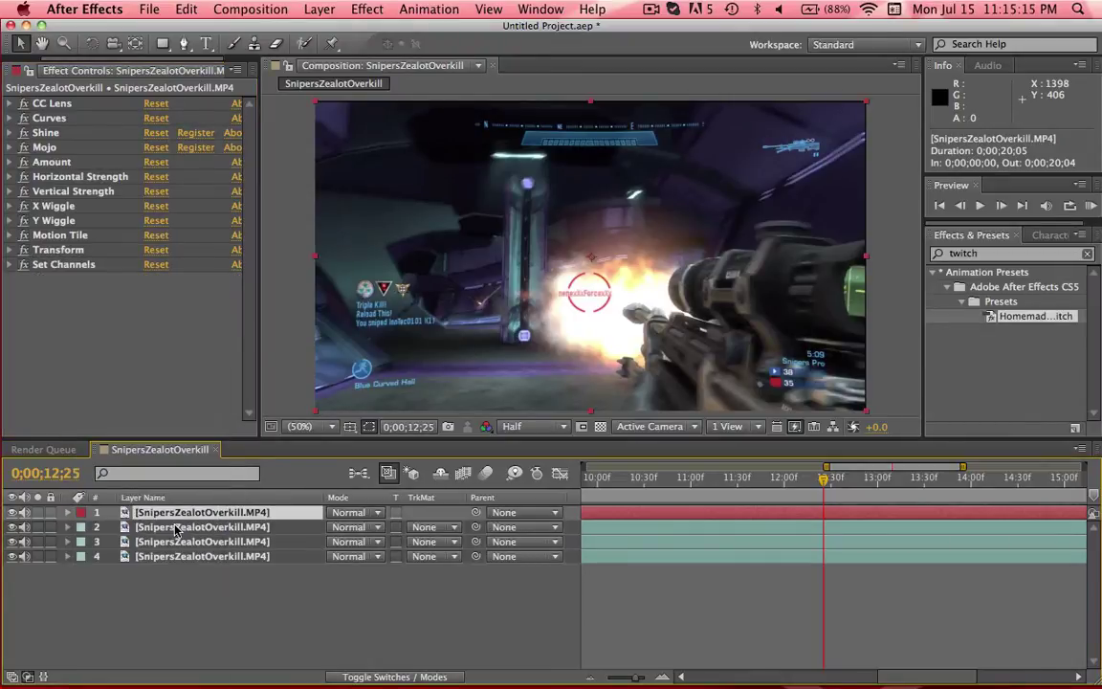
click(176, 529)
click(84, 527)
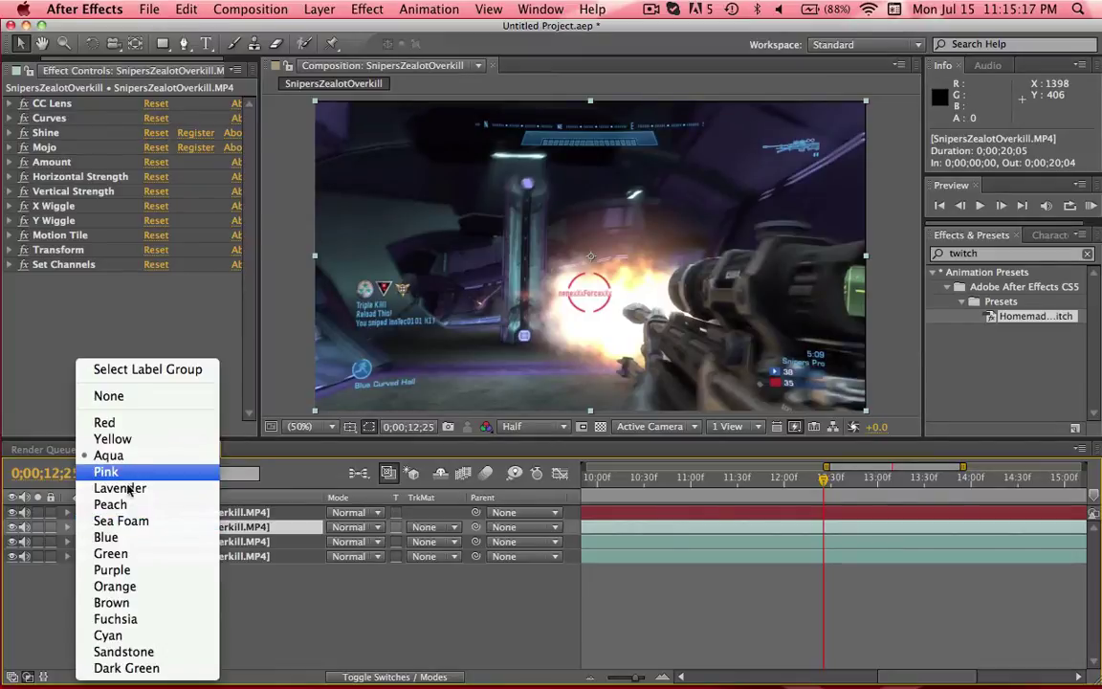
click(131, 553)
click(186, 542)
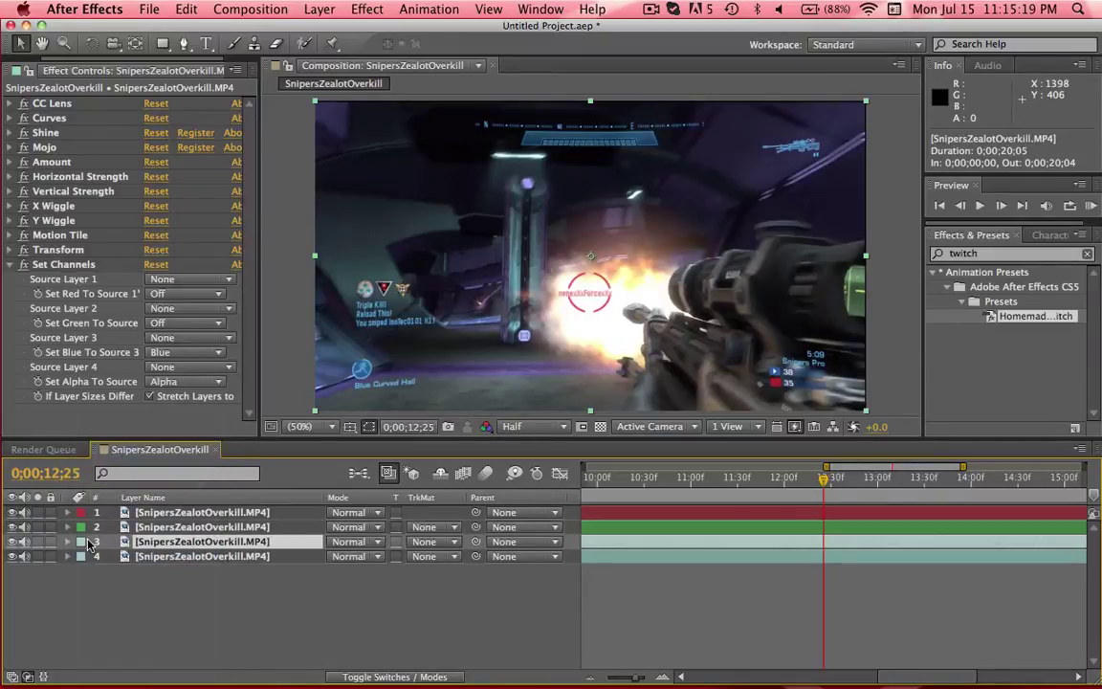
click(82, 542)
click(104, 538)
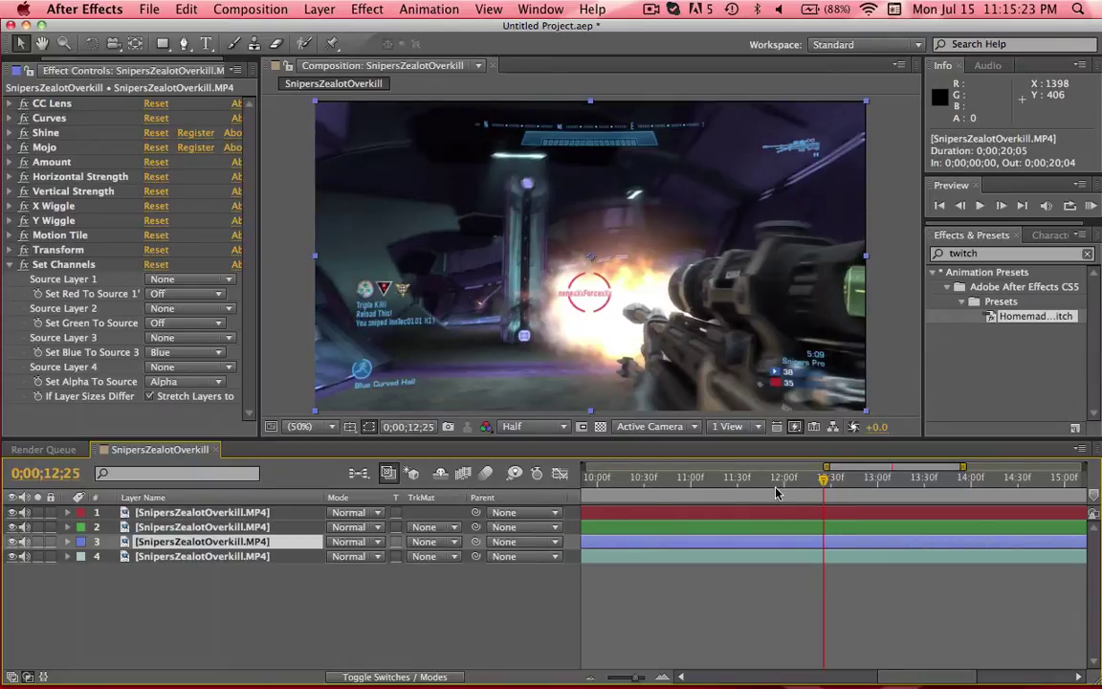
Step: Trim the three colour layers to start at 12;25 and check the split at 12;45
click(580, 678)
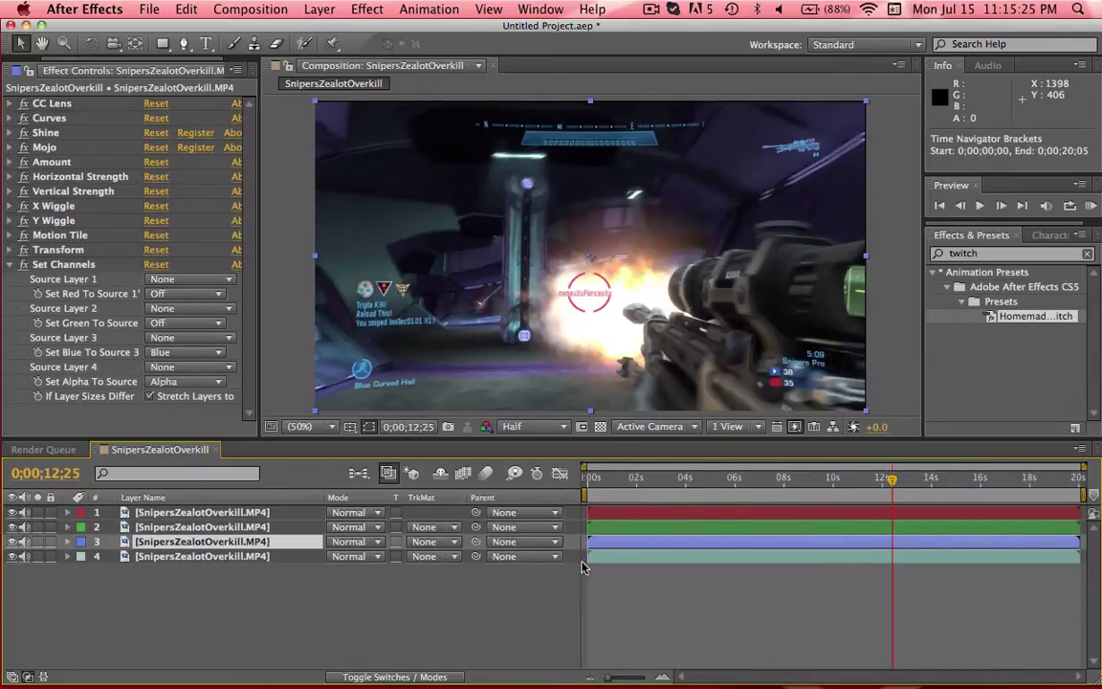
shift+click(307, 515)
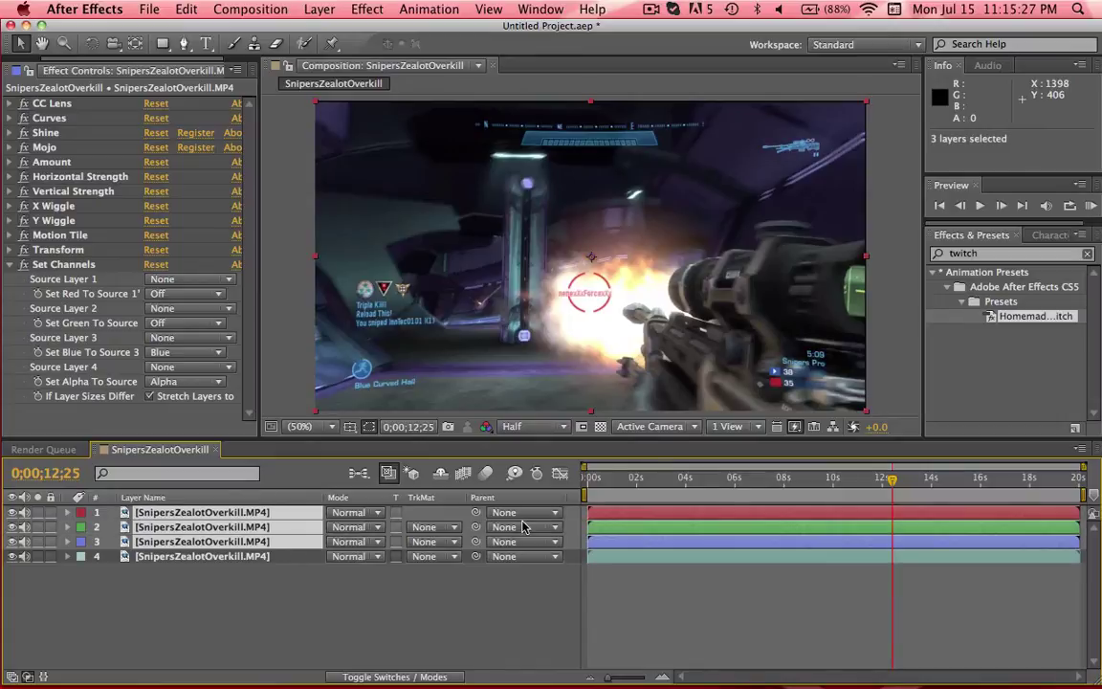
drag(590, 526, 885, 543)
drag(607, 678, 639, 678)
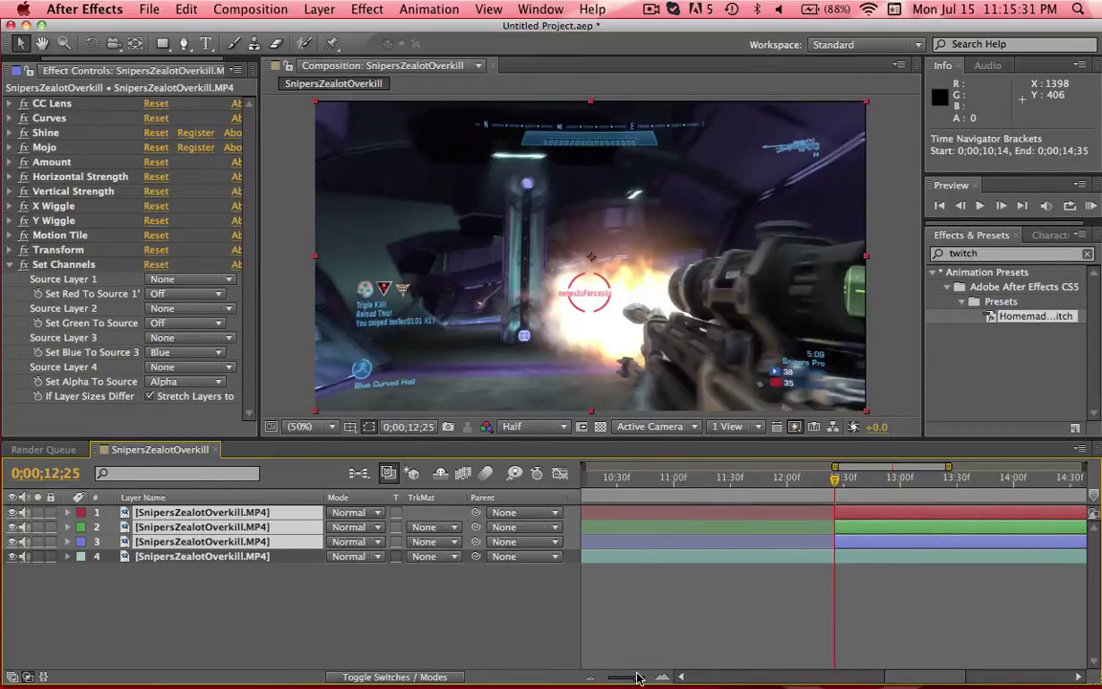
mouse_move(898, 483)
mouse_down()
mouse_move(854, 490)
mouse_move(889, 490)
mouse_up()
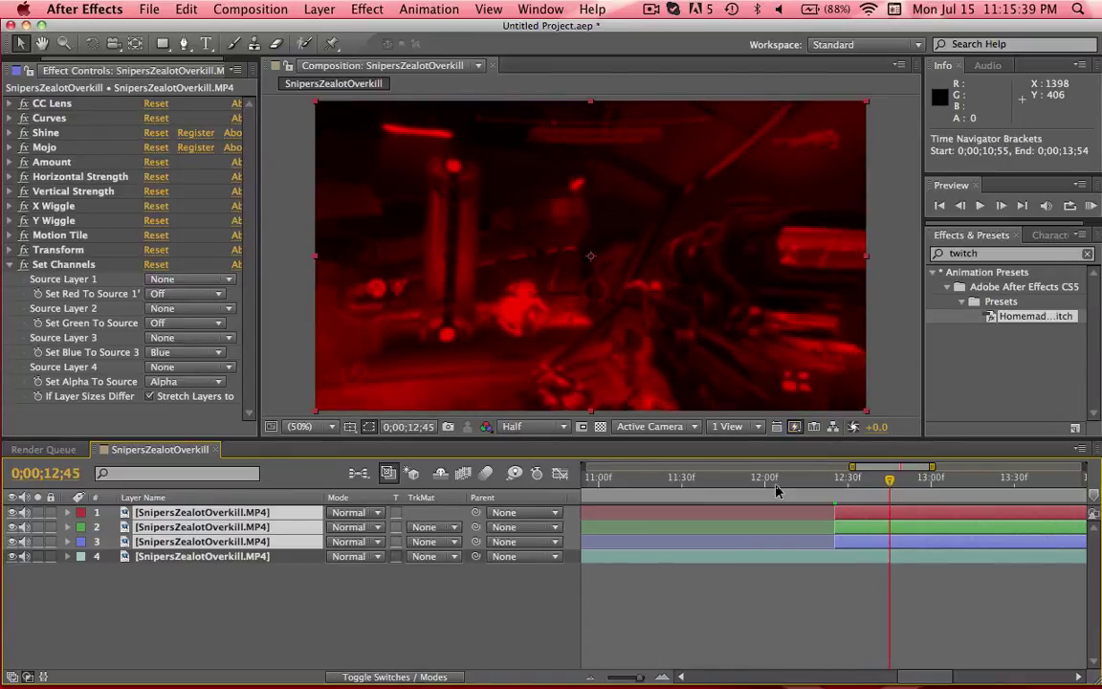
Step: Select the top red layer to show its effect stack and scrub back near 12;25
click(291, 555)
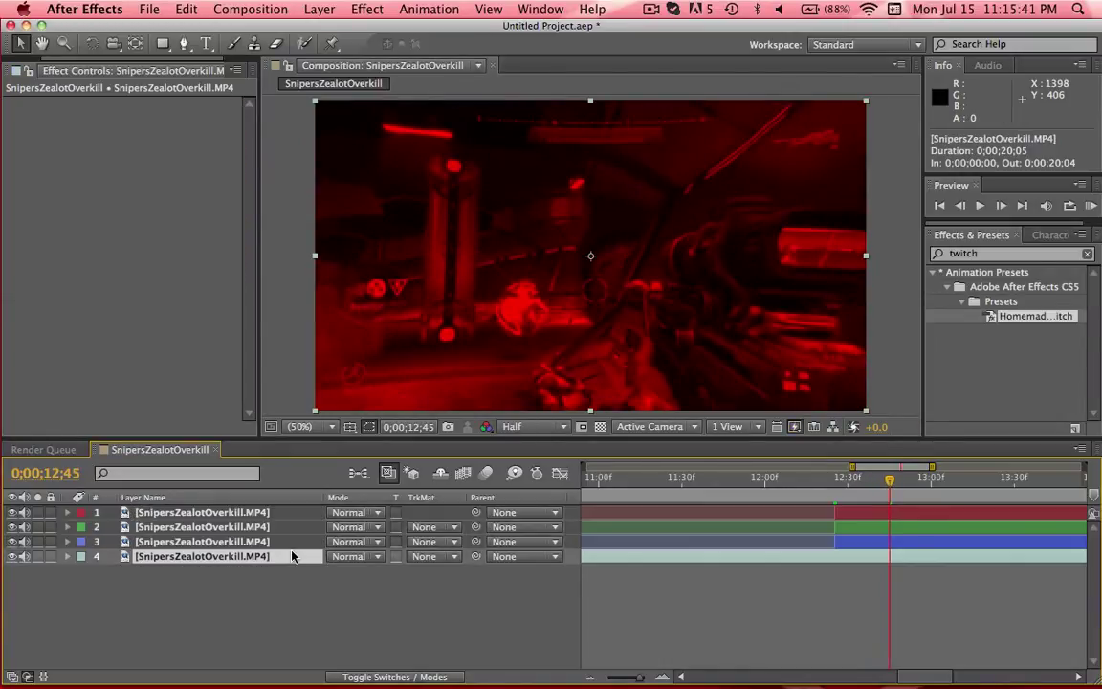
click(764, 512)
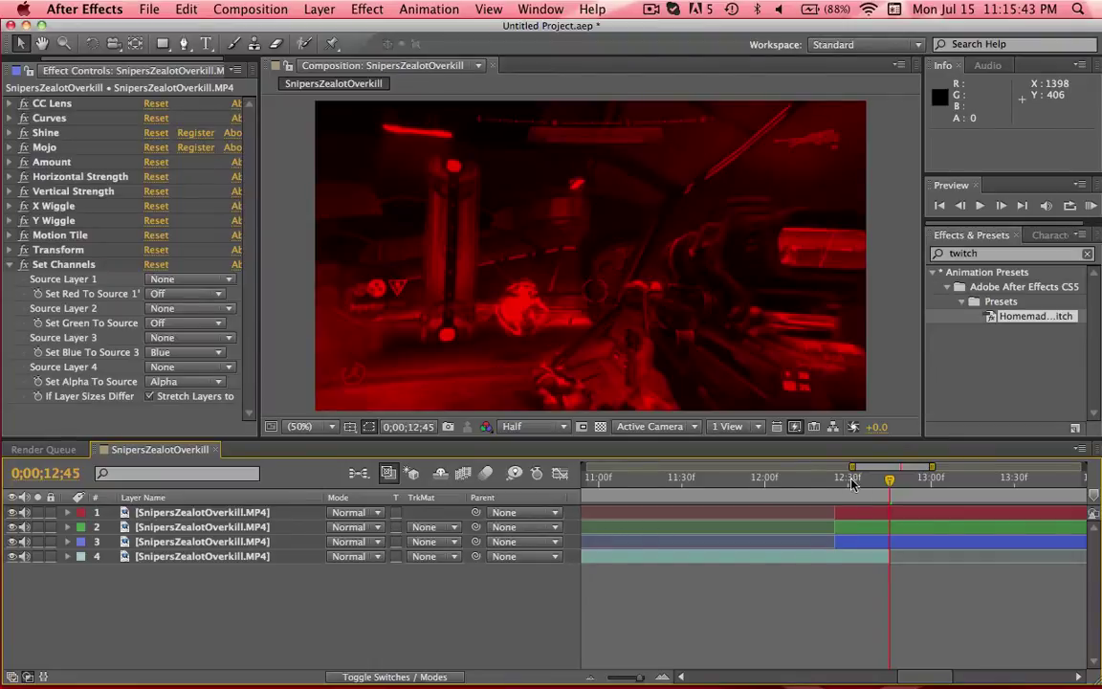
mouse_move(834, 478)
mouse_down()
mouse_move(856, 478)
mouse_move(829, 480)
mouse_move(848, 480)
mouse_up()
Step: Set layers 1, 2 and 3 to Add blend mode and return to frame 12;25
click(347, 512)
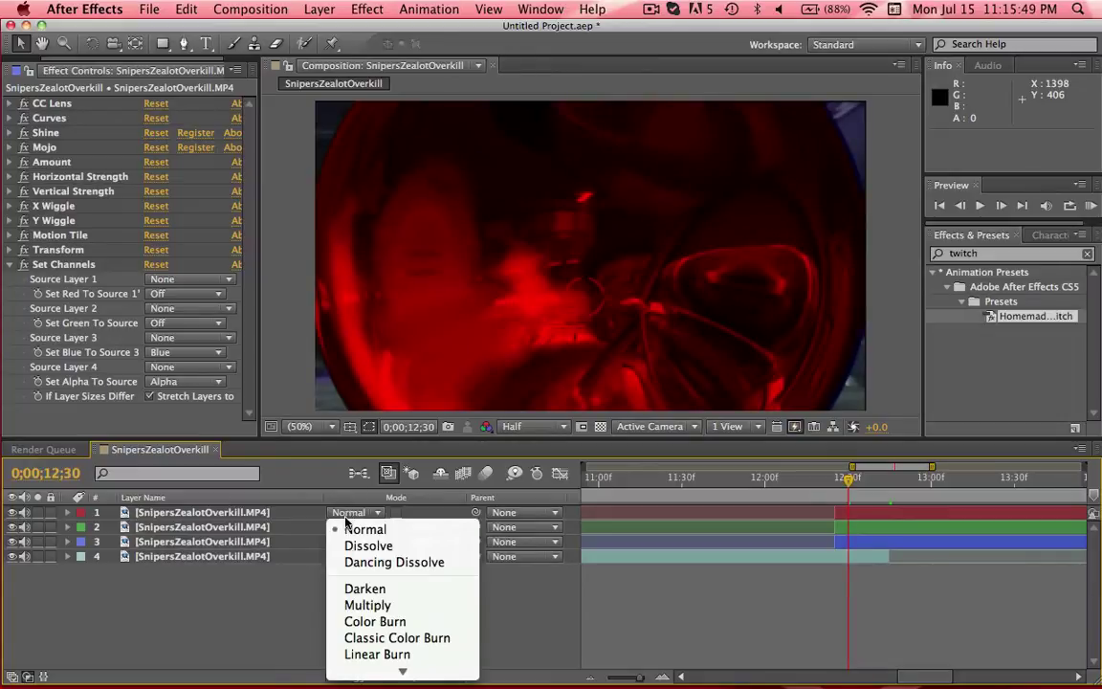
click(356, 550)
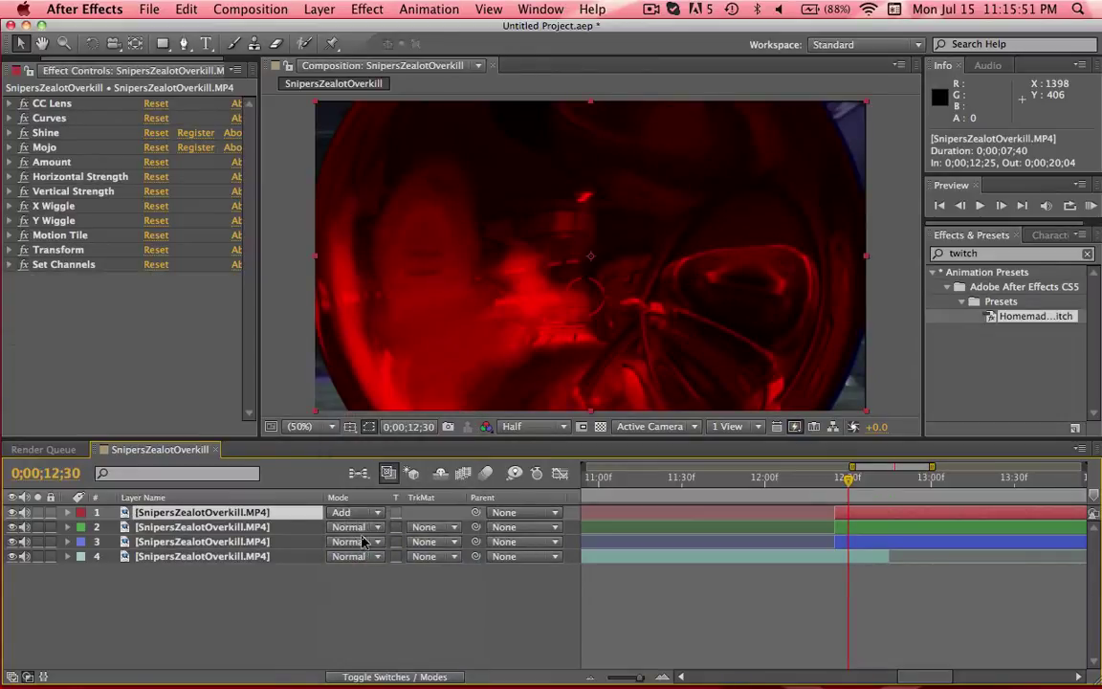
click(349, 526)
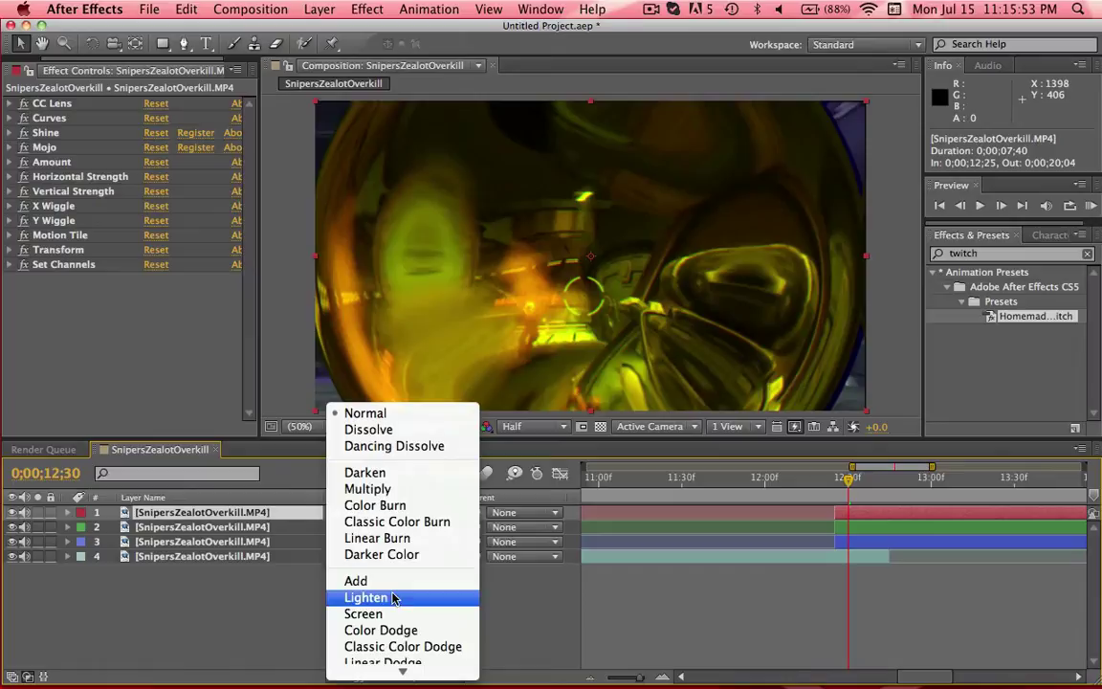
click(387, 581)
click(363, 542)
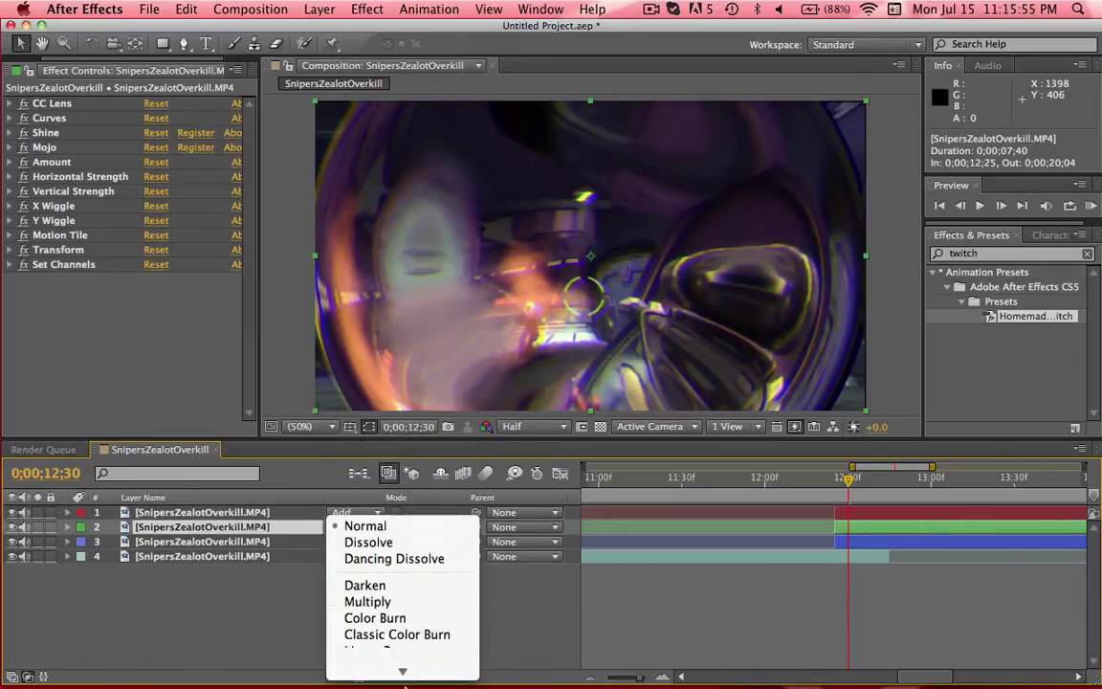
click(408, 596)
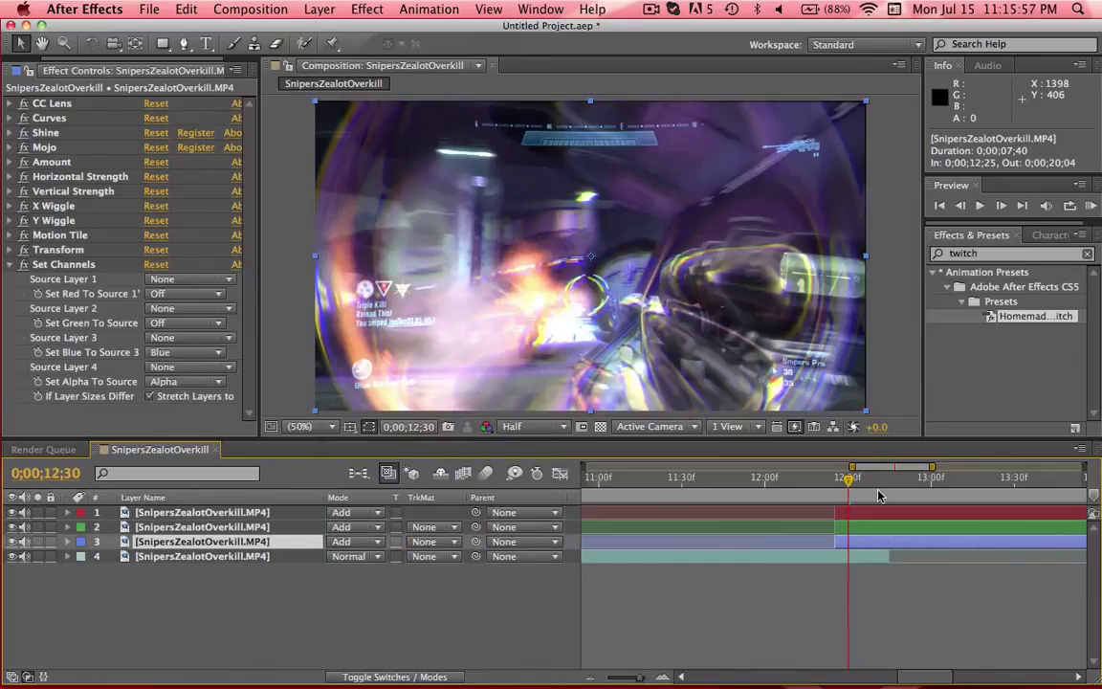
click(835, 483)
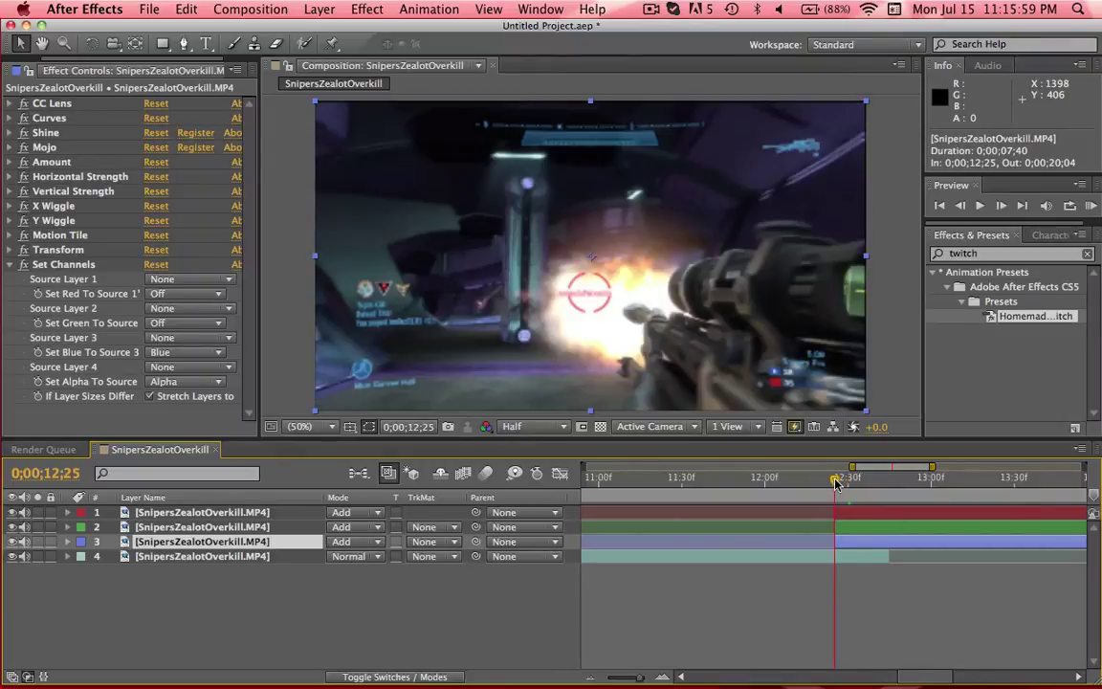
mouse_move(833, 483)
mouse_down()
mouse_move(878, 485)
mouse_move(847, 485)
mouse_up()
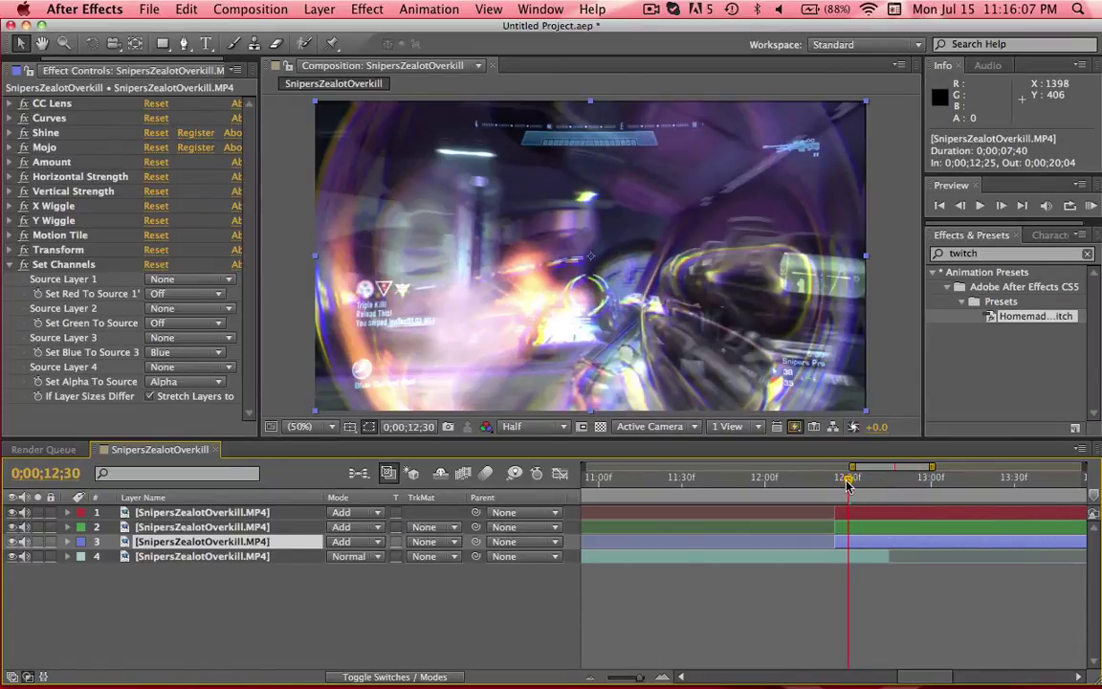
click(260, 516)
double_click(260, 527)
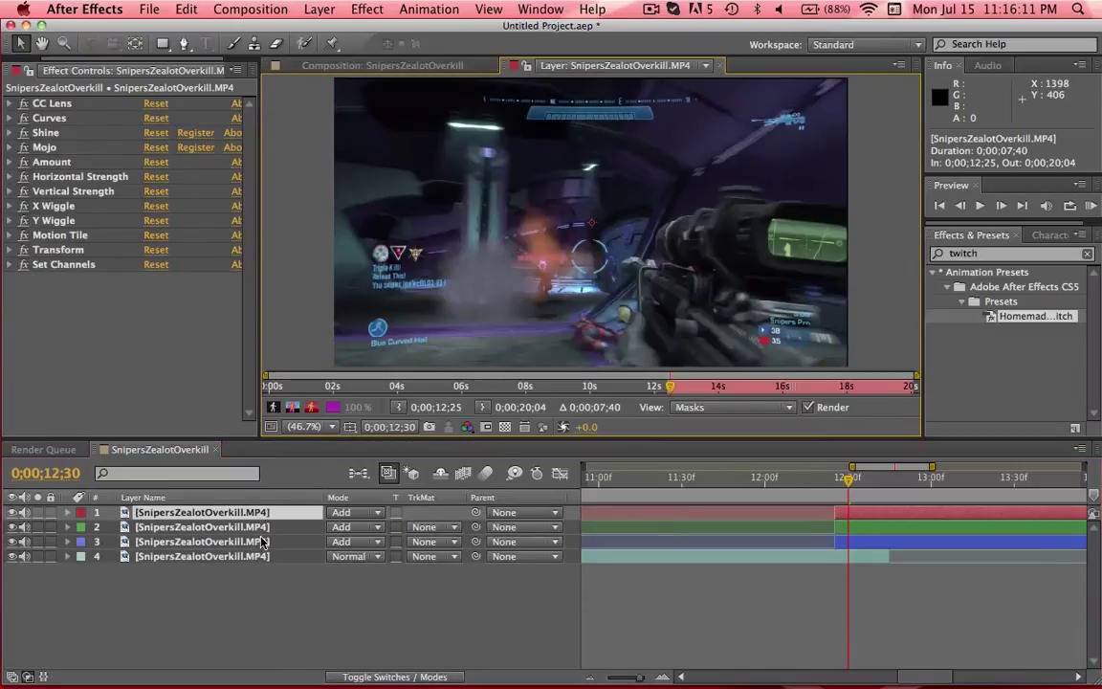
click(719, 66)
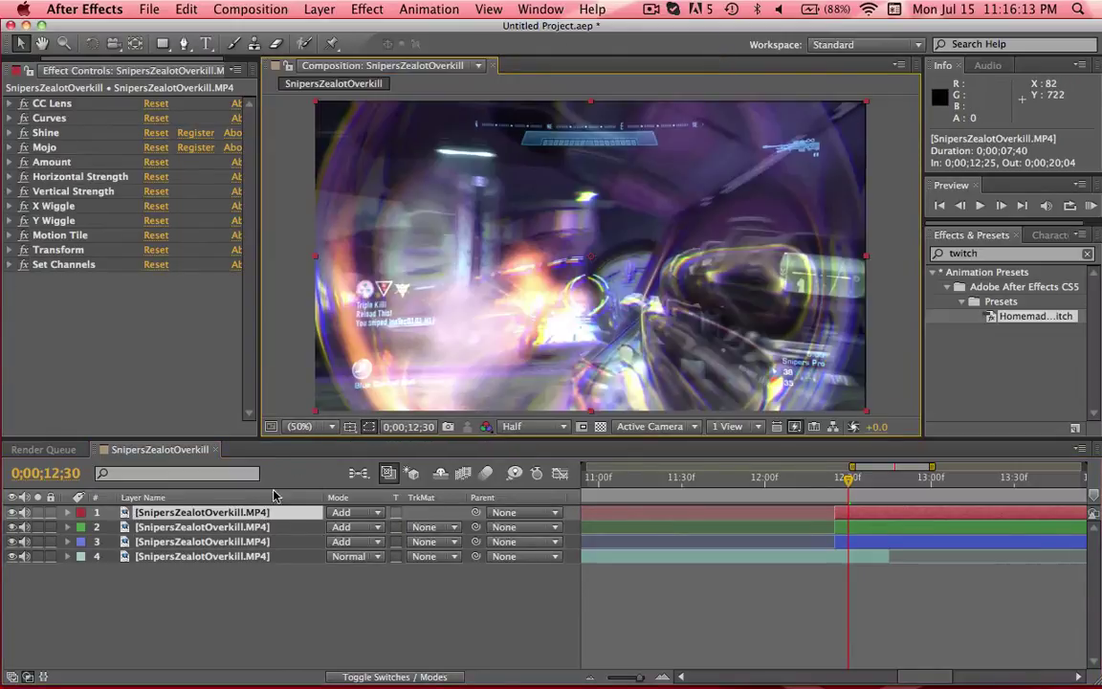
click(188, 557)
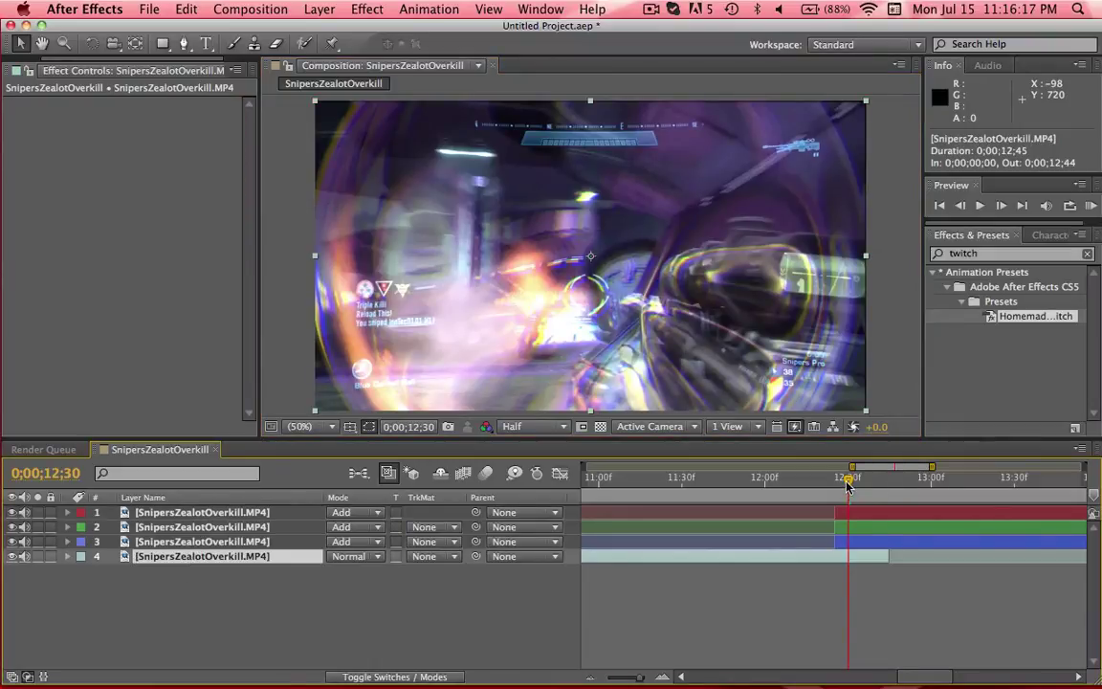
drag(846, 485, 837, 485)
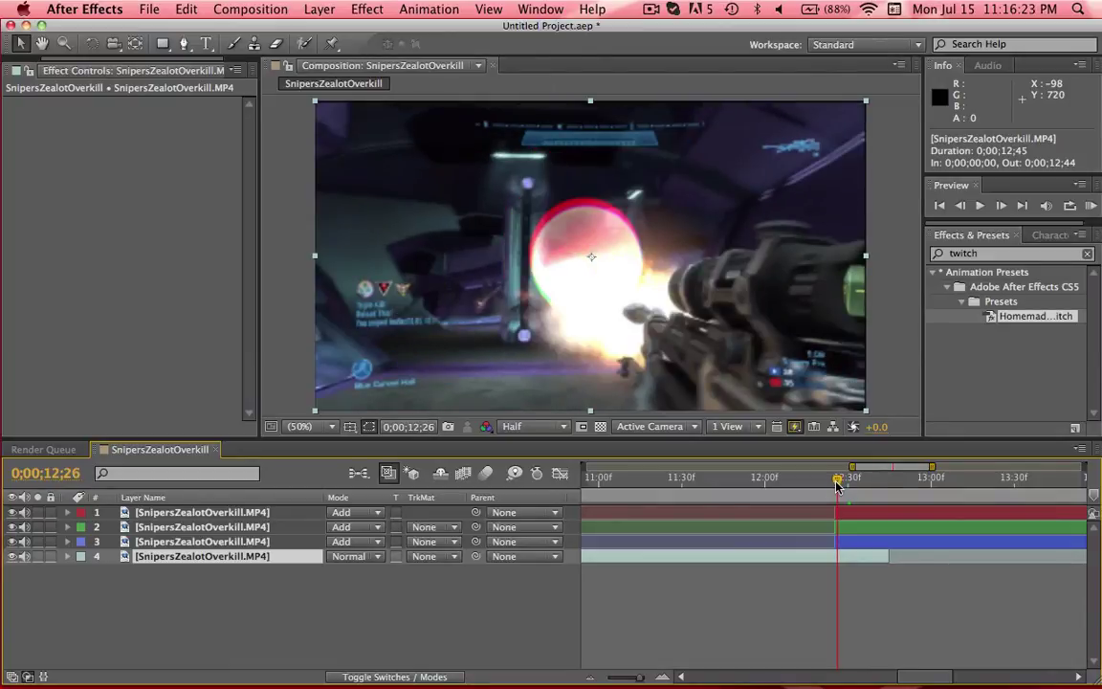
drag(837, 485, 836, 485)
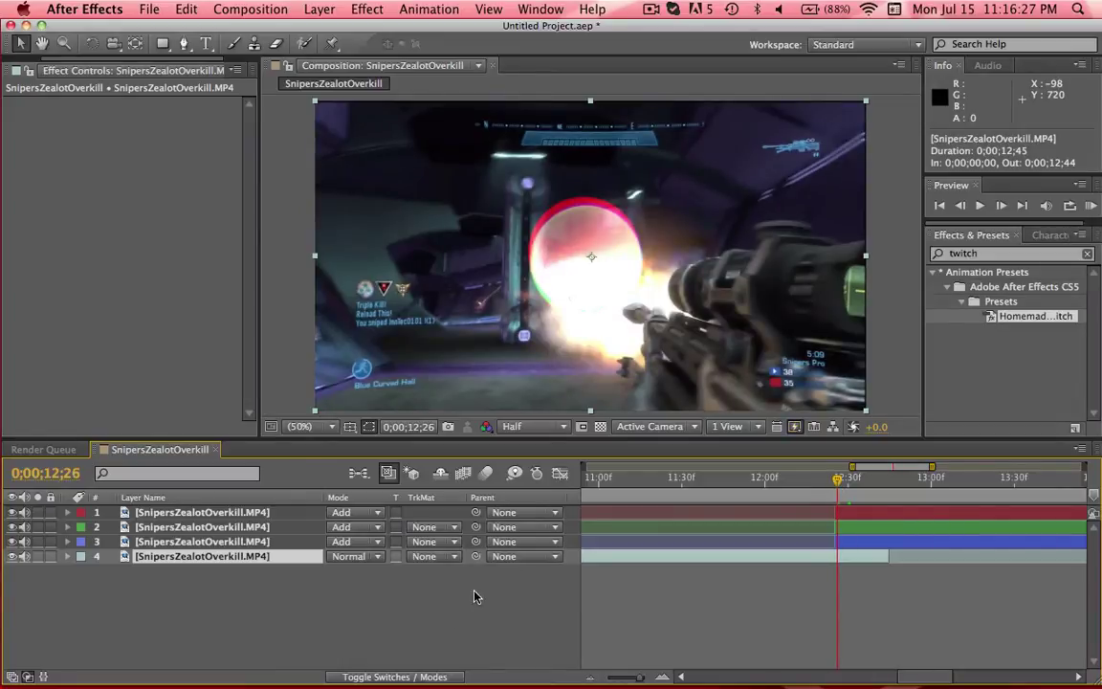
click(445, 621)
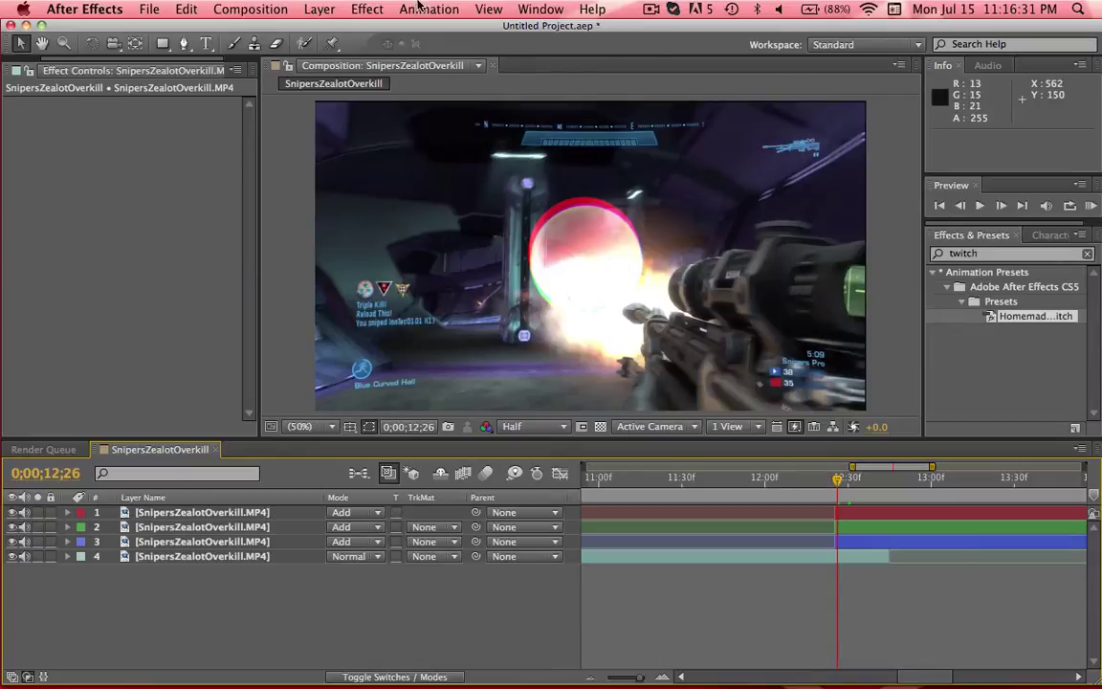
Step: Select the bottom gameplay layer and add a new mask to it
click(346, 9)
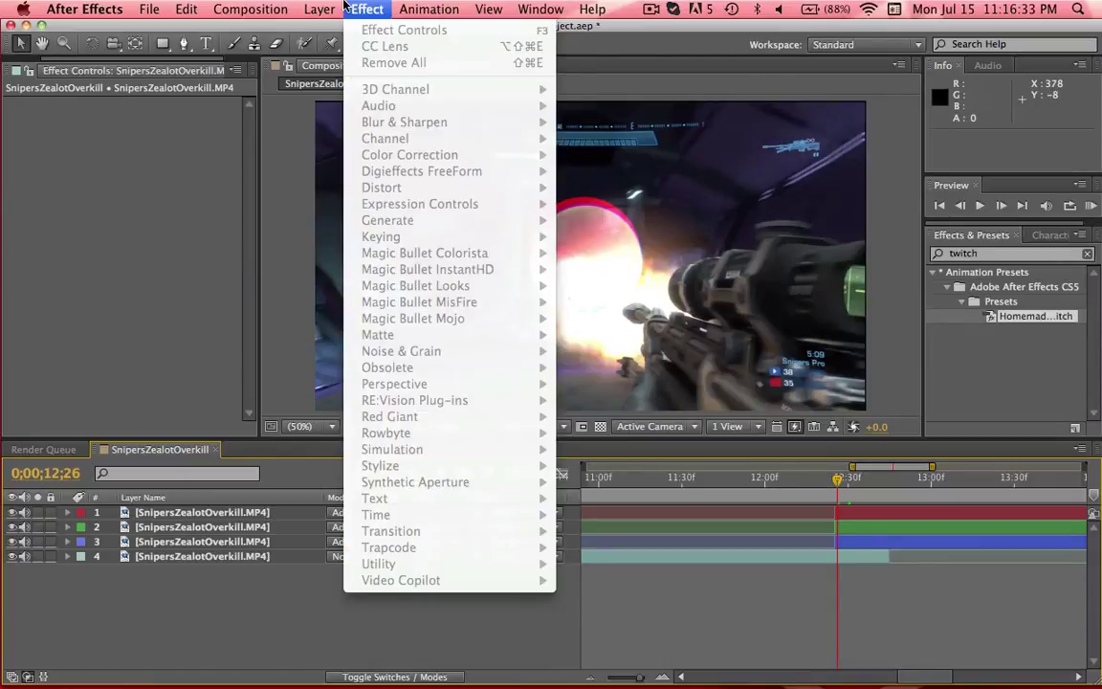
click(227, 606)
click(226, 563)
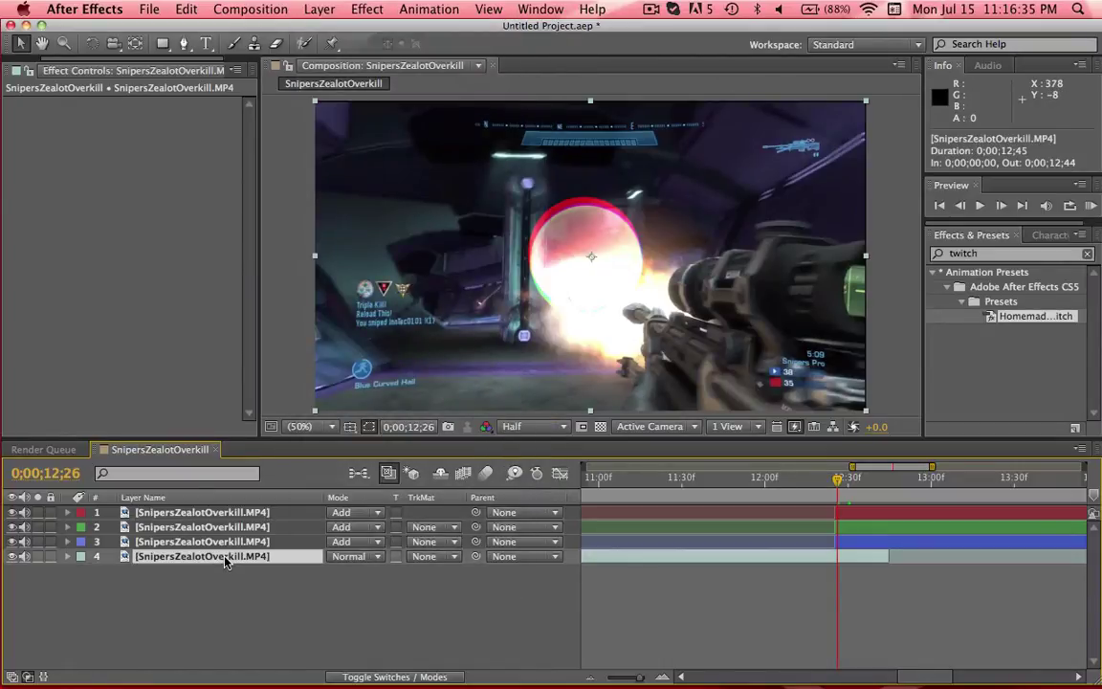
click(359, 9)
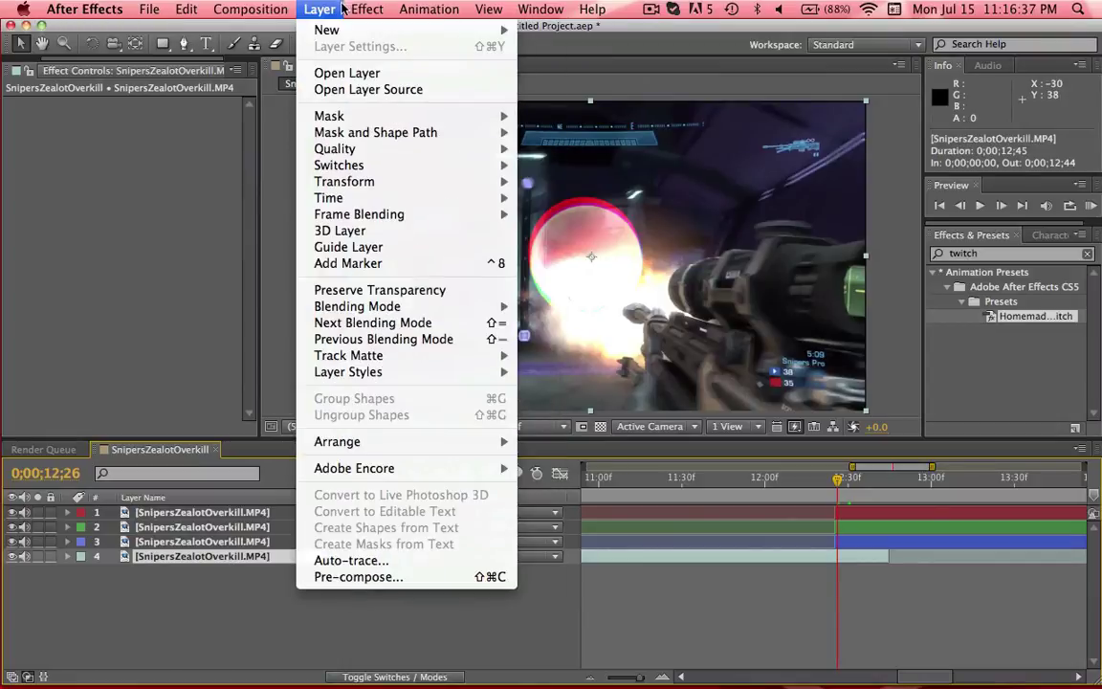
mouse_move(356, 115)
click(536, 112)
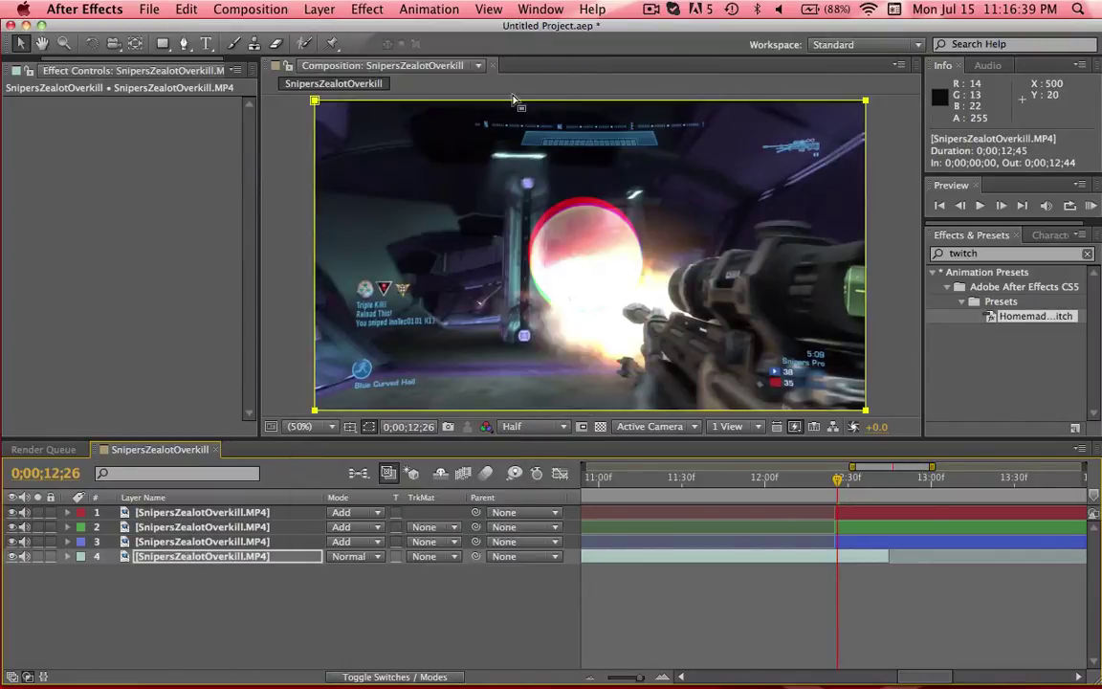
Step: Give the mask an ellipse shape with a 720 px right edge in Mask Shape
click(319, 8)
mouse_move(467, 116)
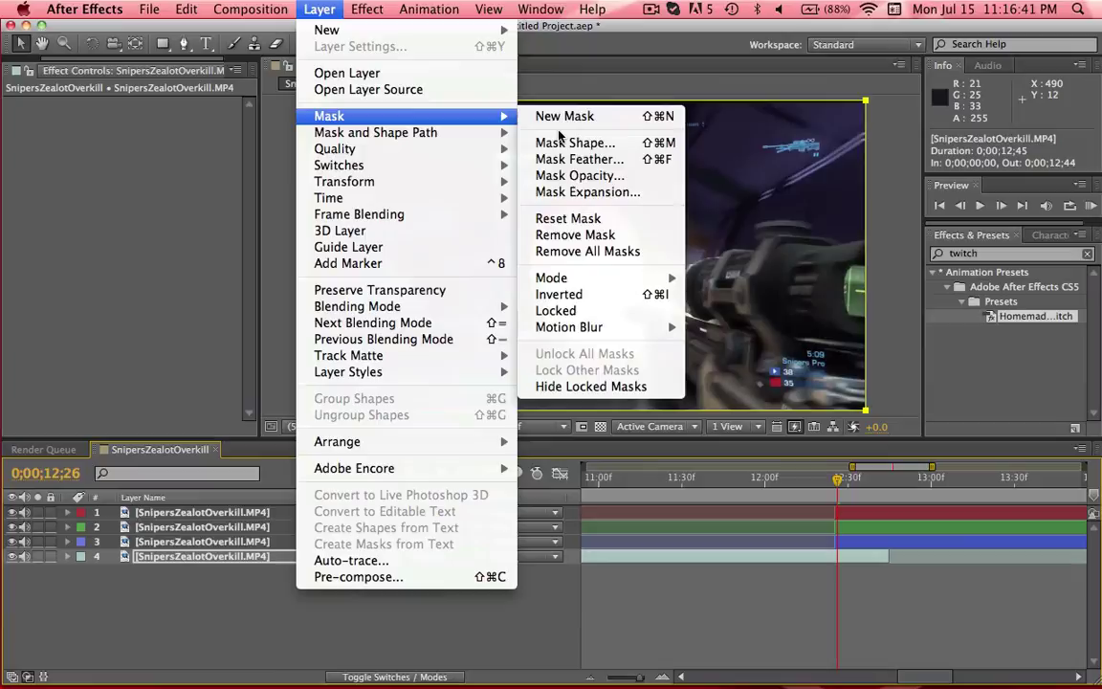
click(562, 142)
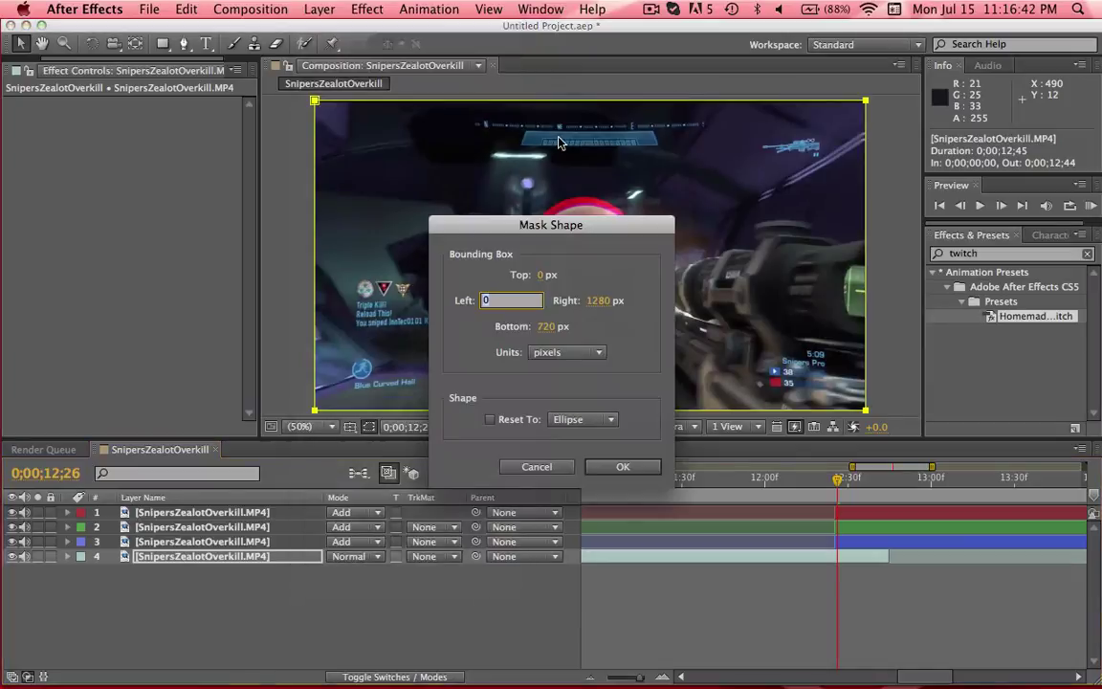
click(593, 301)
text(720)
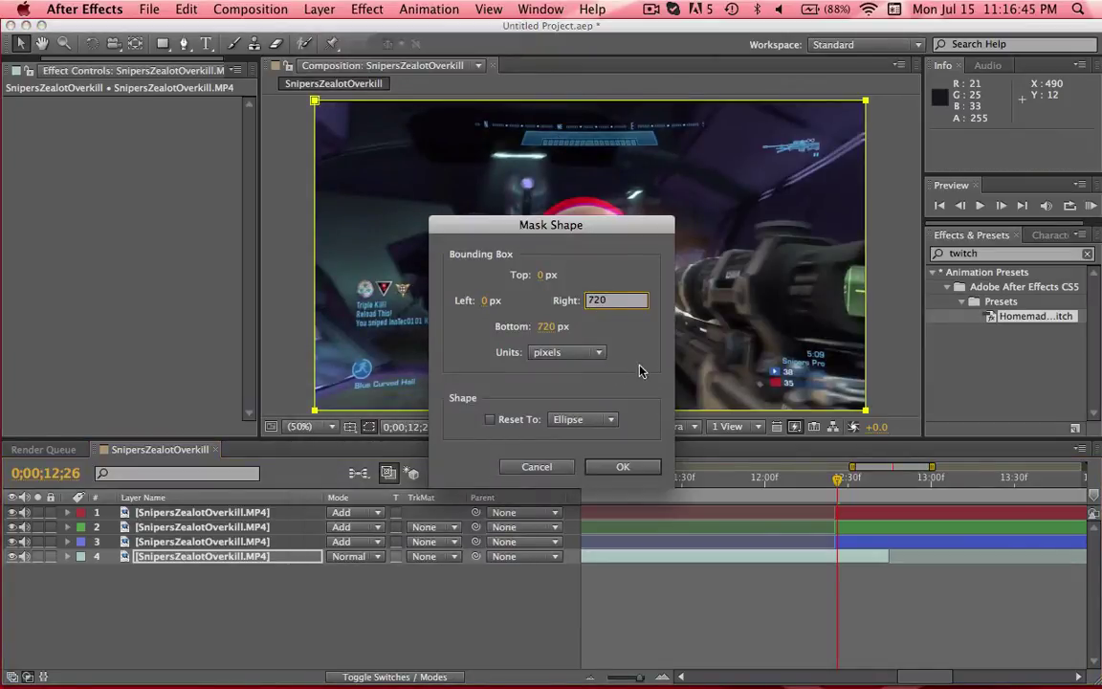
key(Return)
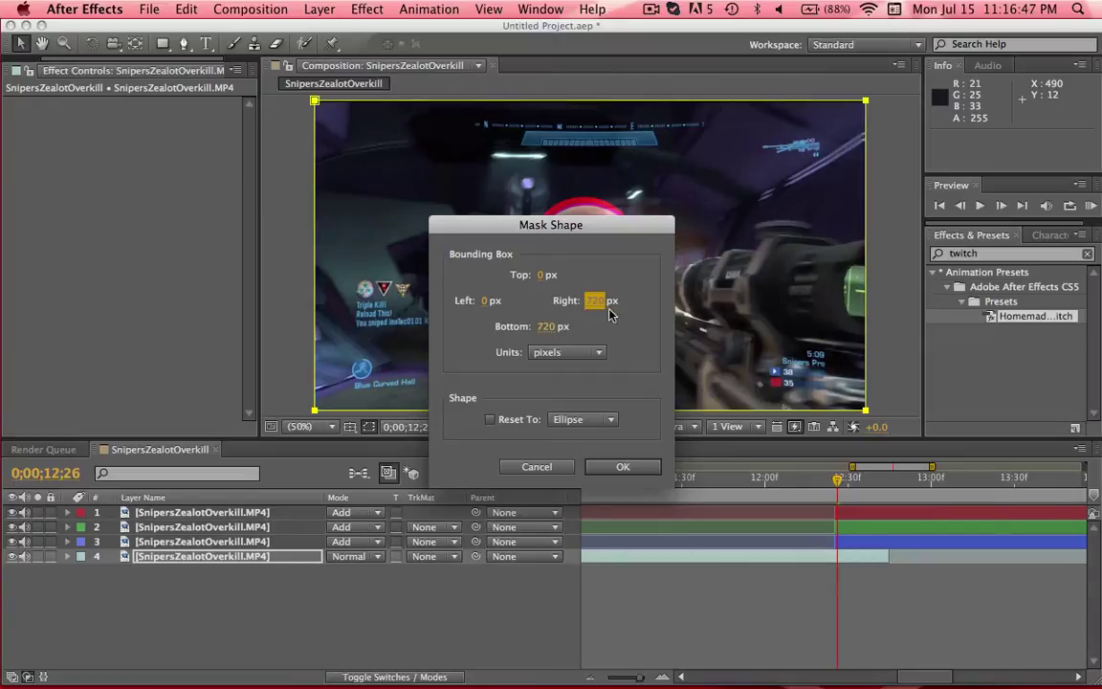
click(584, 419)
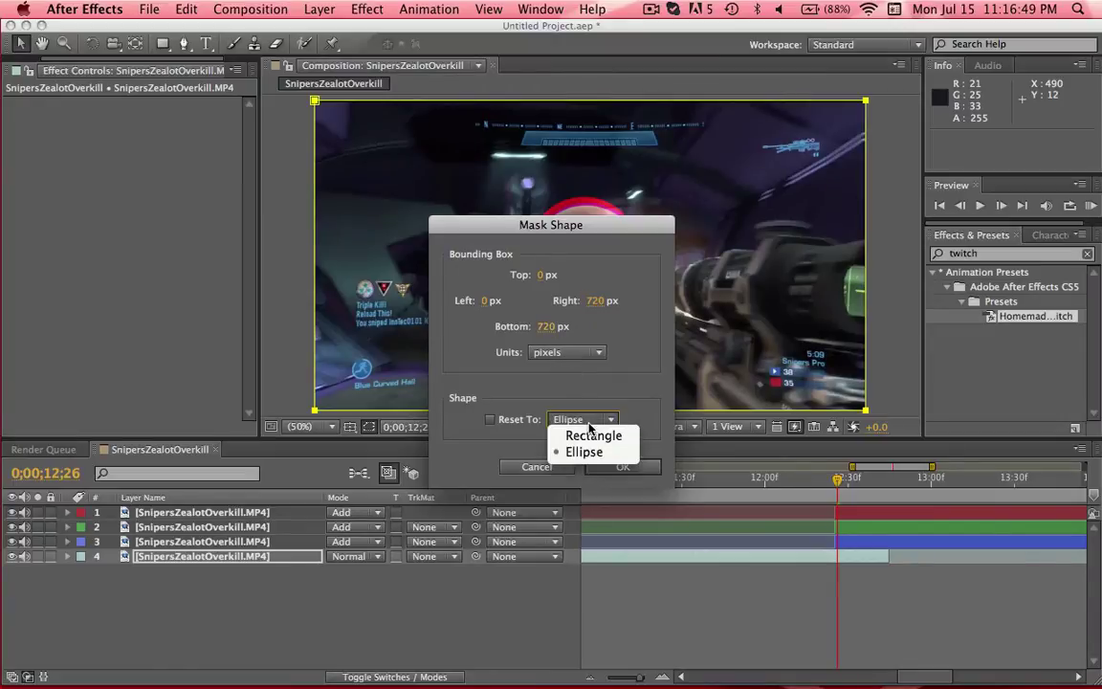
click(574, 453)
click(632, 465)
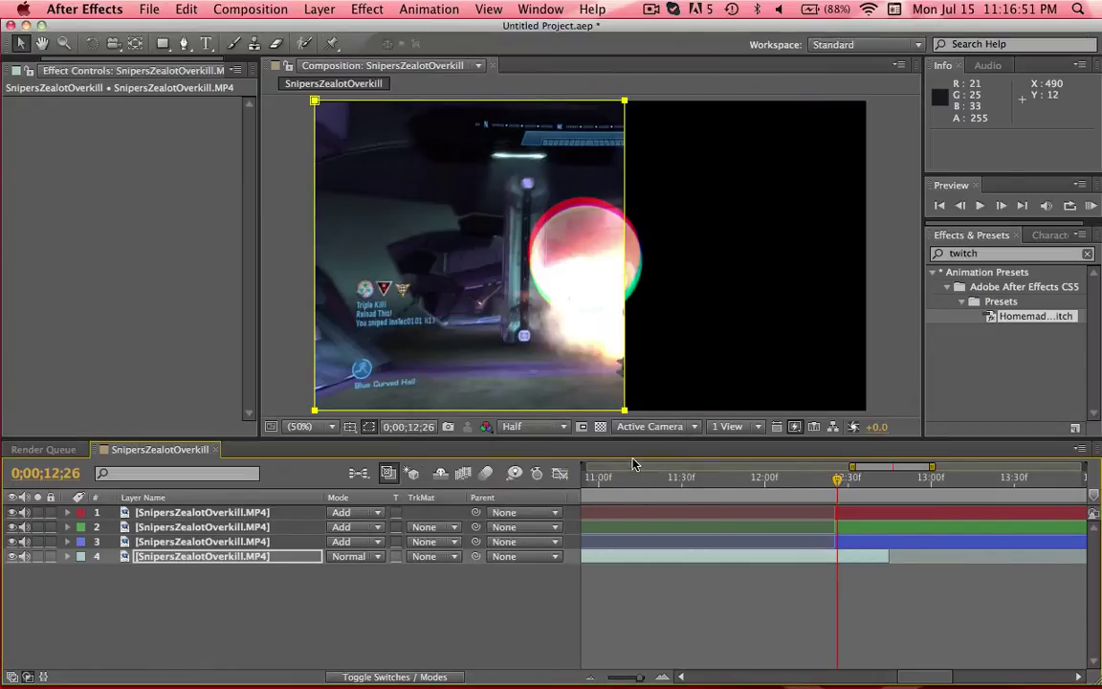
Step: Reopen Mask Shape, try rectangle, then apply an ellipse covering the full frame
click(318, 8)
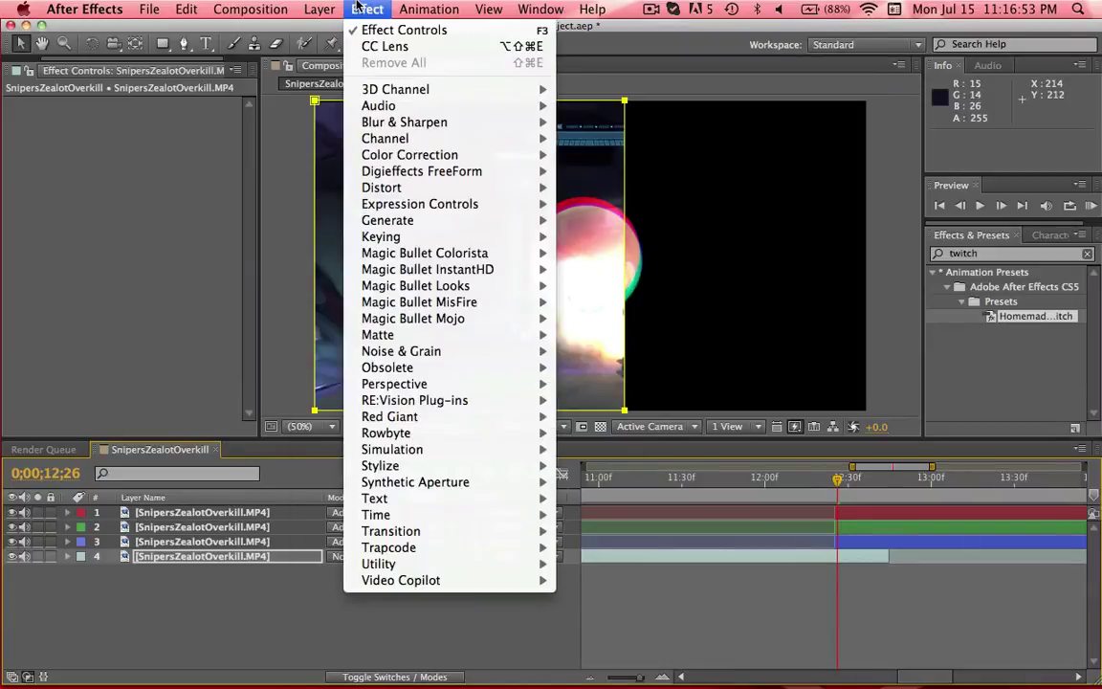
mouse_move(364, 115)
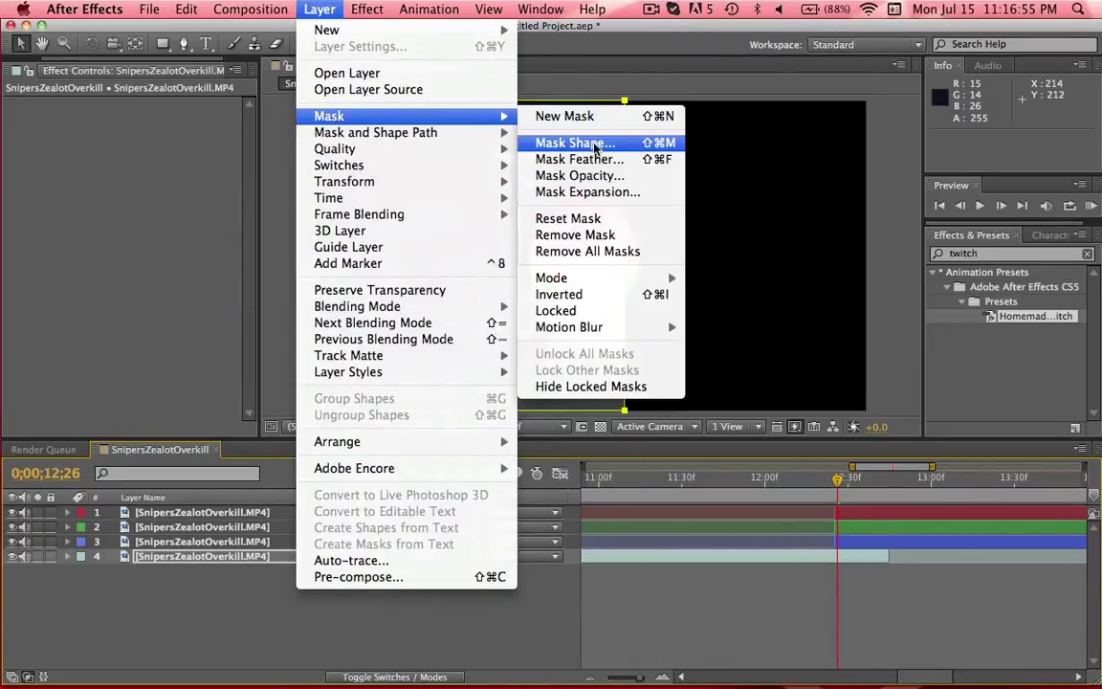
click(593, 146)
click(579, 419)
click(573, 431)
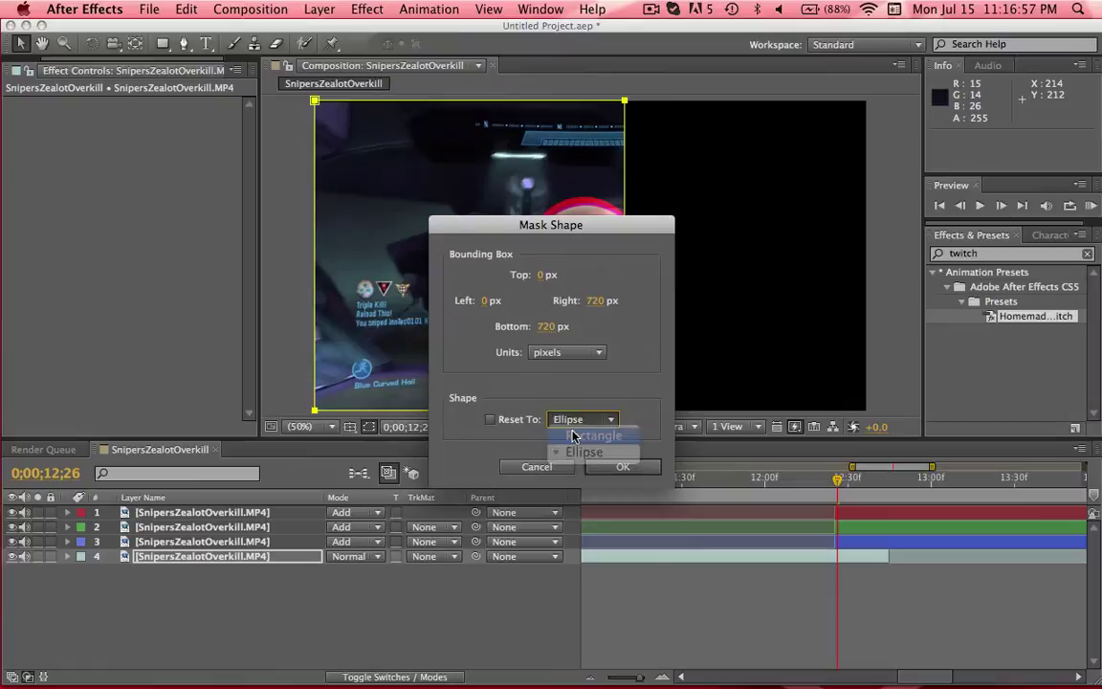
click(573, 431)
click(580, 457)
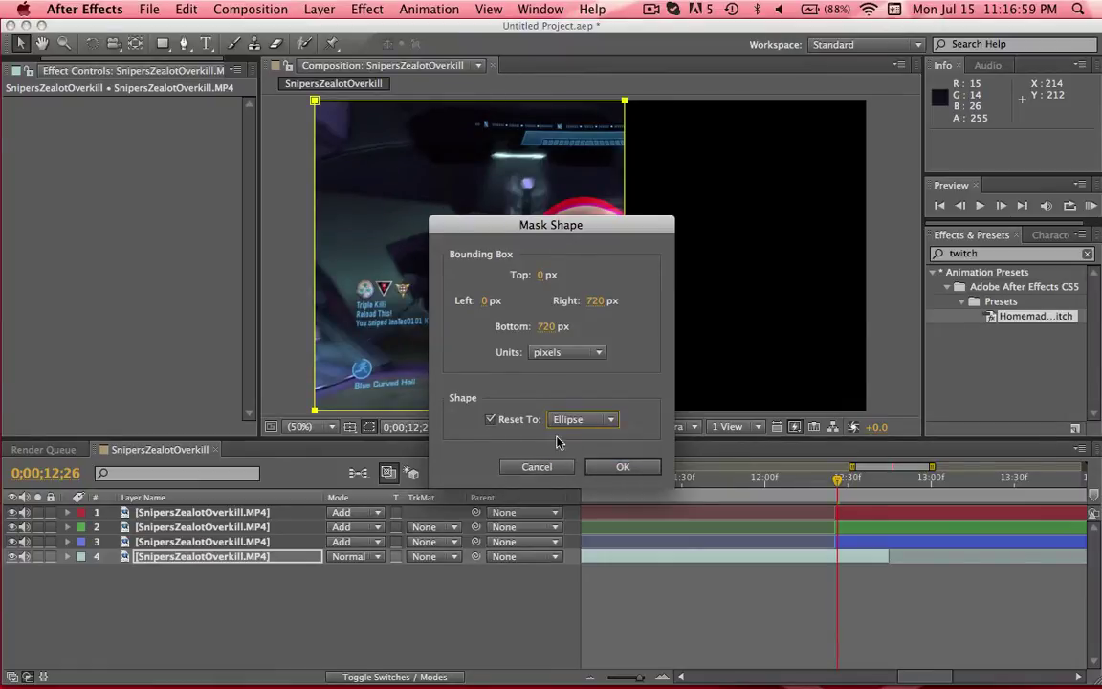
click(617, 465)
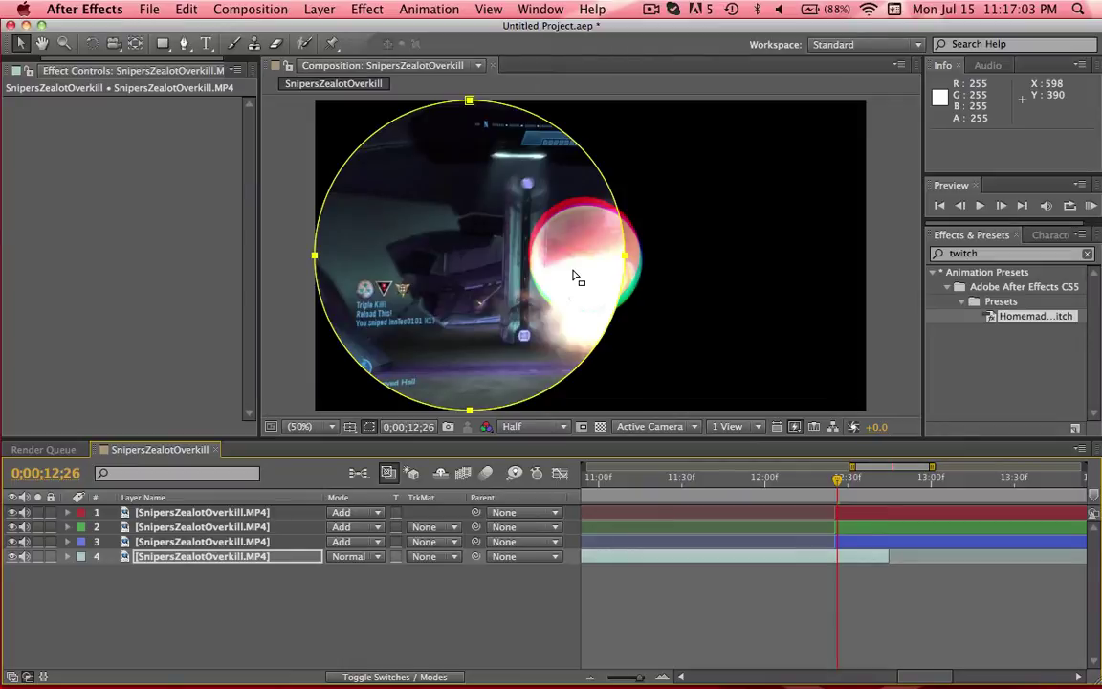
Step: Select layer 4 and reveal all of Mask 1's properties with M
click(251, 556)
key(m)
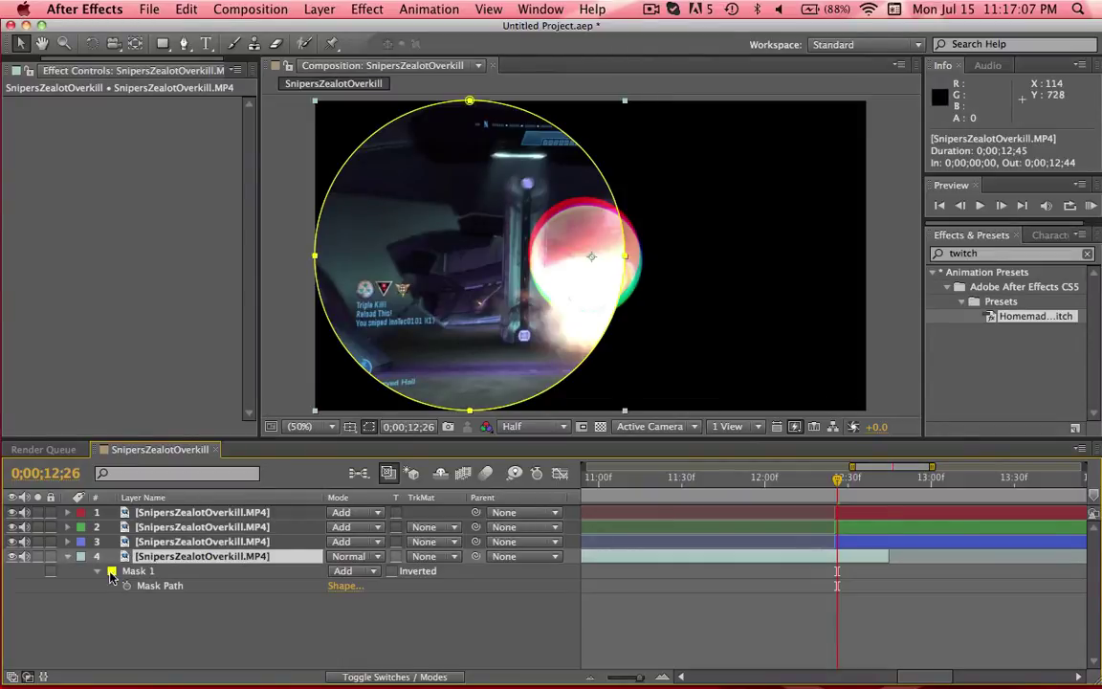
click(99, 572)
click(98, 572)
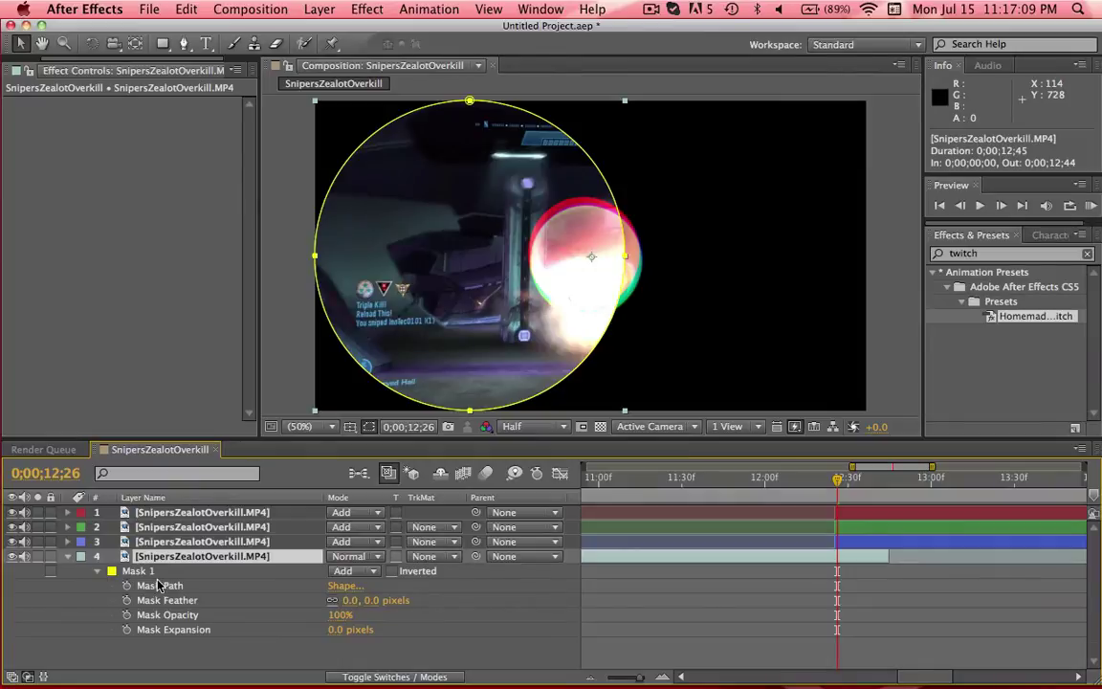
Step: Nudge the masked layer right to position 904.0, 360.0 so the circle centres on the ball
key(Right)
key(Right)
key(Right)
key(Right)
key(Right)
key(Right)
key(Right)
key(Right)
key(Right)
key(Right)
key(Right)
key(Right)
key(Right)
key(Right)
key(Right)
key(Right)
key(Right)
key(Right)
key(Right)
key(Right)
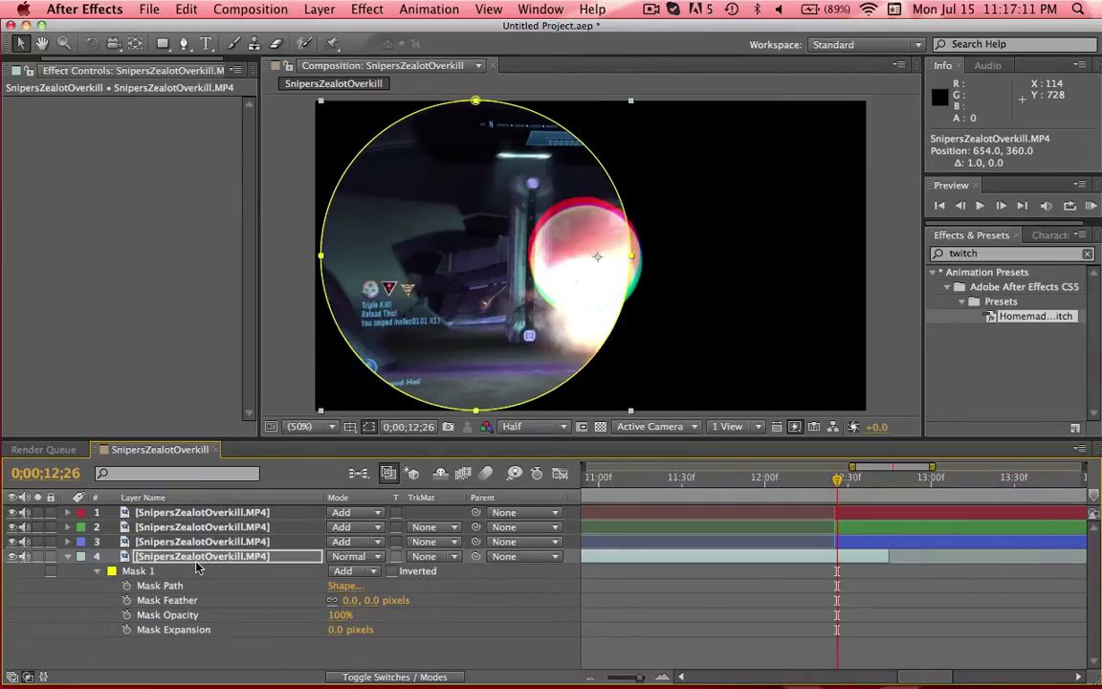
key(Right)
key(Right)
key(Right)
key(Right)
key(Right)
key(Right)
key(Right)
key(Right)
key(Right)
key(Right)
key(Right)
key(Right)
key(Right)
key(Right)
key(Right)
key(Right)
key(Right)
key(Right)
key(Right)
key(Right)
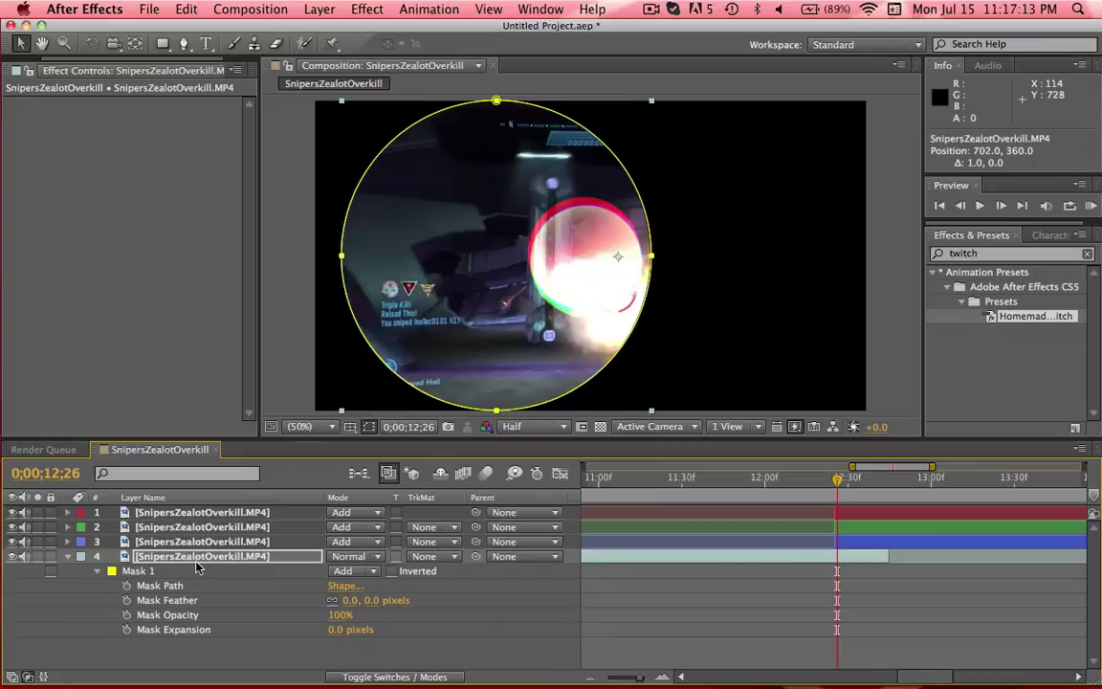
key(Right)
key(Right)
key(Right)
key(Right)
key(Right)
key(Right)
key(Right)
key(Right)
key(Right)
key(Right)
key(Right)
key(Right)
key(Right)
key(Right)
key(Right)
key(Right)
key(Right)
key(Right)
key(Right)
key(Right)
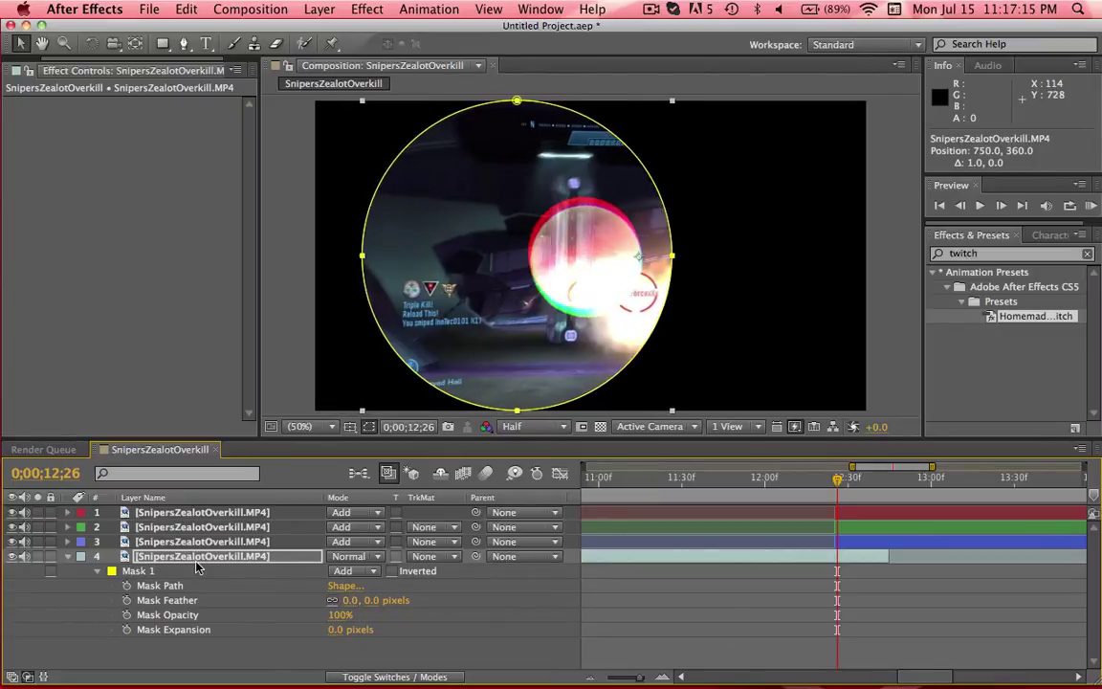
key(Right)
key(Right)
key(Right)
key(Right)
key(Right)
key(Right)
key(Right)
key(Right)
key(Right)
key(Right)
key(Right)
key(Right)
key(Right)
key(Right)
key(Right)
key(Right)
key(Right)
key(Right)
key(Right)
key(Right)
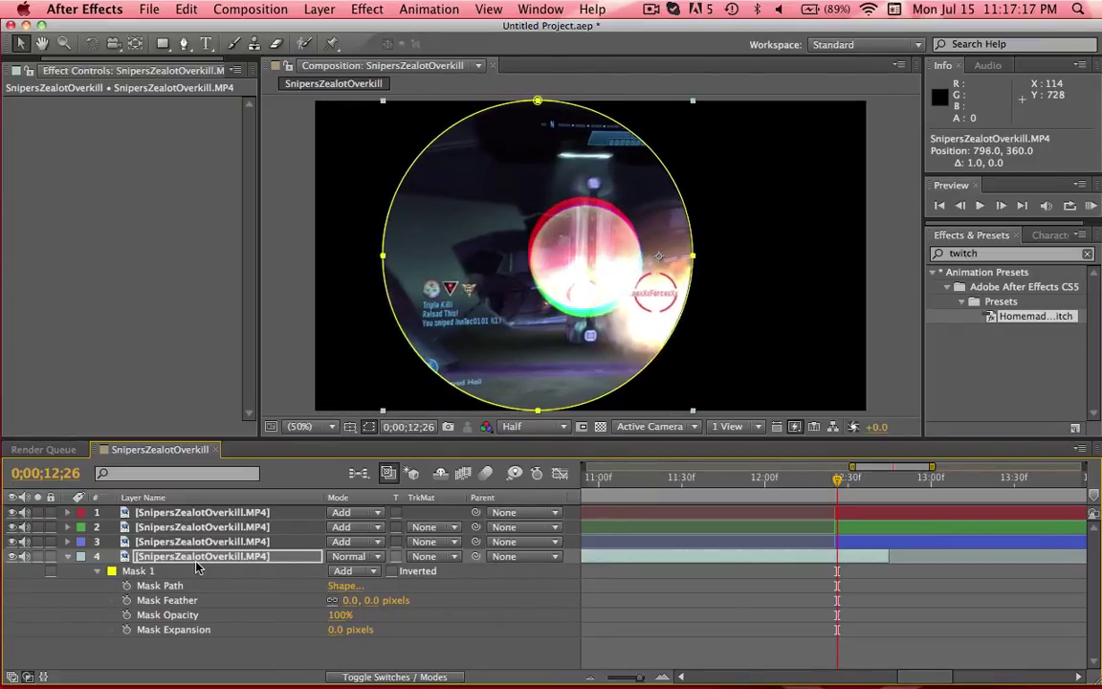
key(Right)
key(Right)
key(Right)
key(Right)
key(Right)
key(Right)
key(Right)
key(Right)
key(Right)
key(Right)
key(Right)
key(Right)
key(Right)
key(Right)
key(Right)
key(Right)
key(Right)
key(Right)
key(Right)
key(Right)
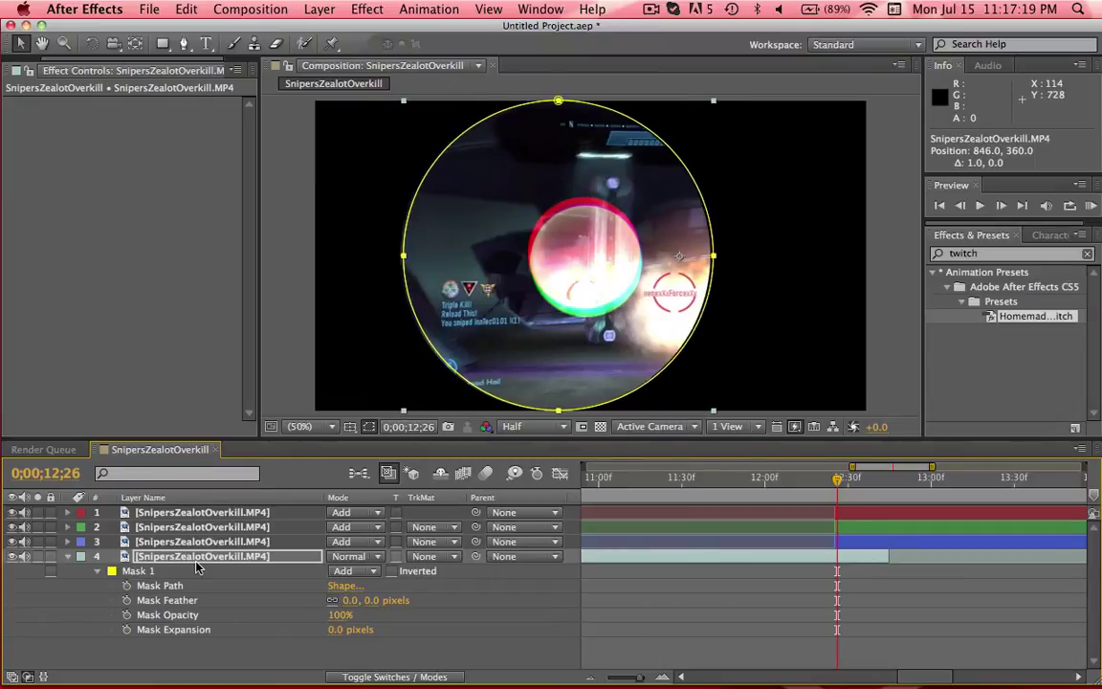
key(Right)
key(Right)
key(Right)
key(Right)
key(Right)
key(Right)
key(Right)
key(Right)
key(Right)
key(Right)
key(Right)
key(Right)
key(Right)
key(Right)
key(Right)
key(Right)
key(Right)
key(Right)
key(Right)
key(Right)
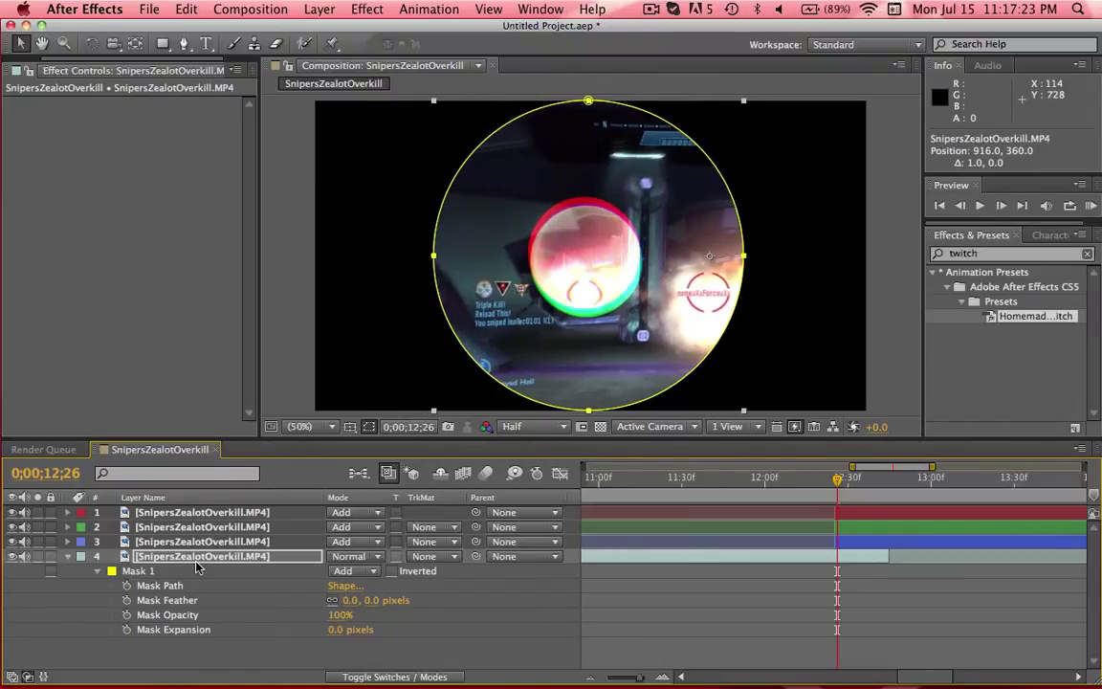
key(Left)
key(Left)
key(Left)
key(Left)
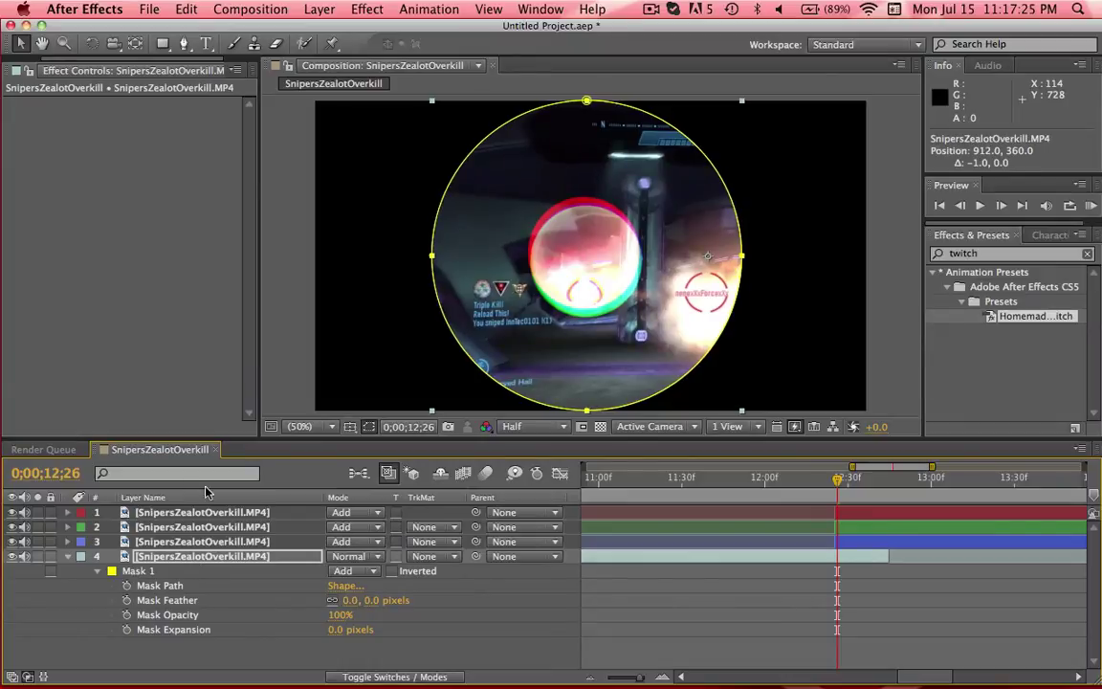
key(Left)
key(Left)
key(Left)
key(Left)
key(Left)
key(Left)
key(Left)
key(Left)
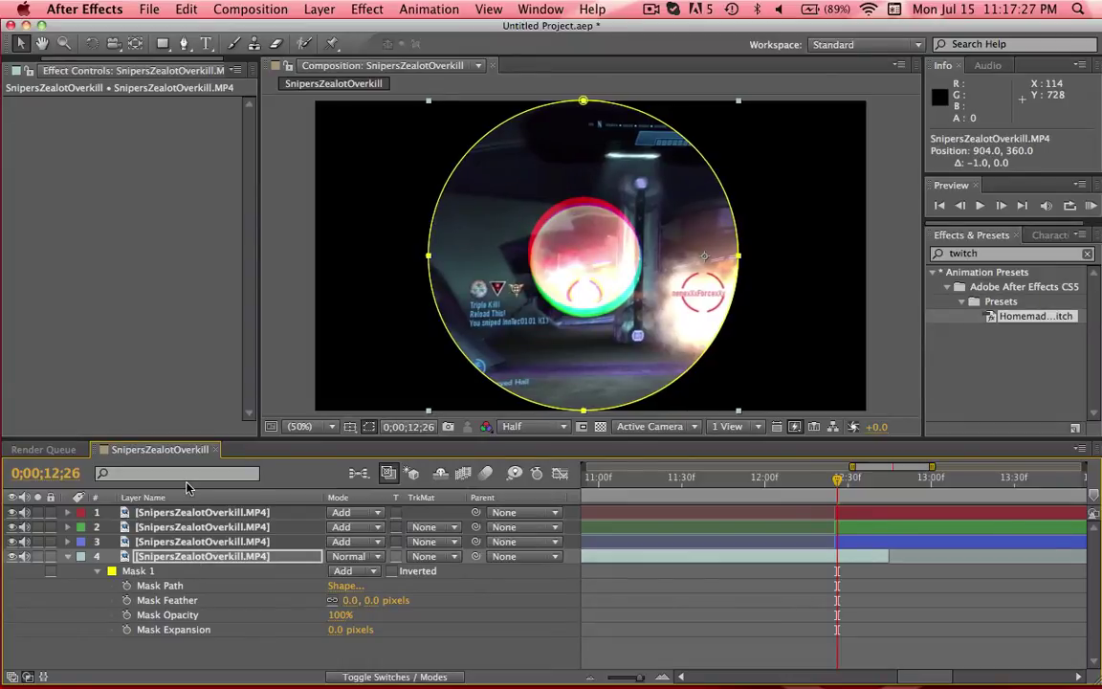
click(335, 630)
key(Return)
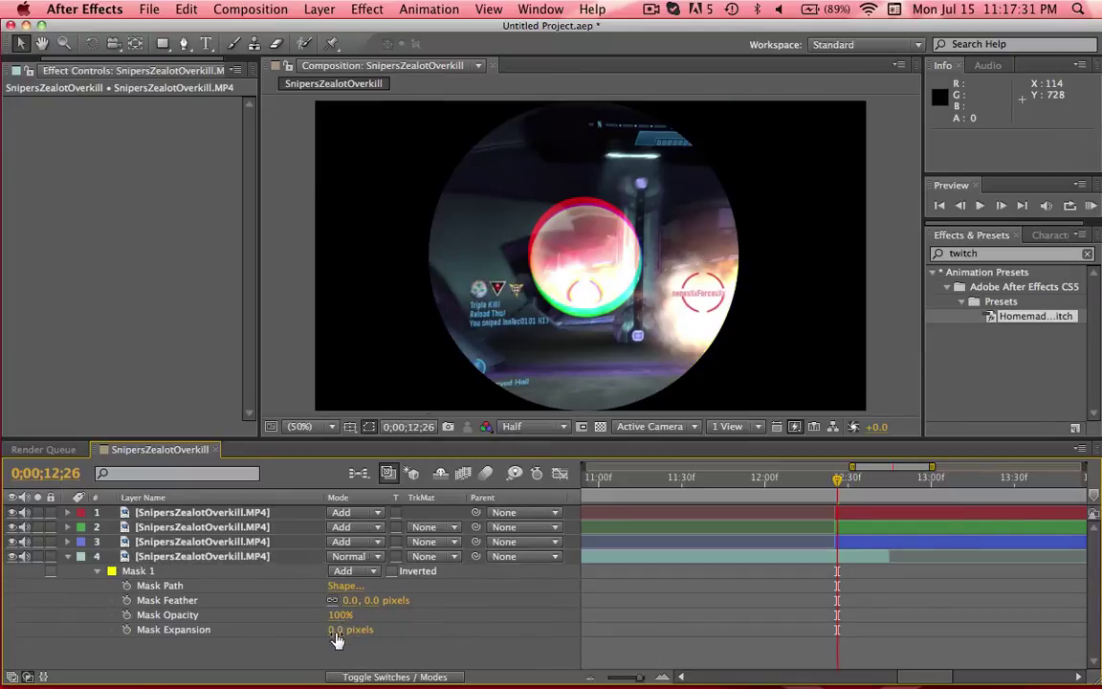
Step: Contract the circular mask with negative Mask Expansion, soloing the green layer to judge the fit
drag(335, 631, 151, 632)
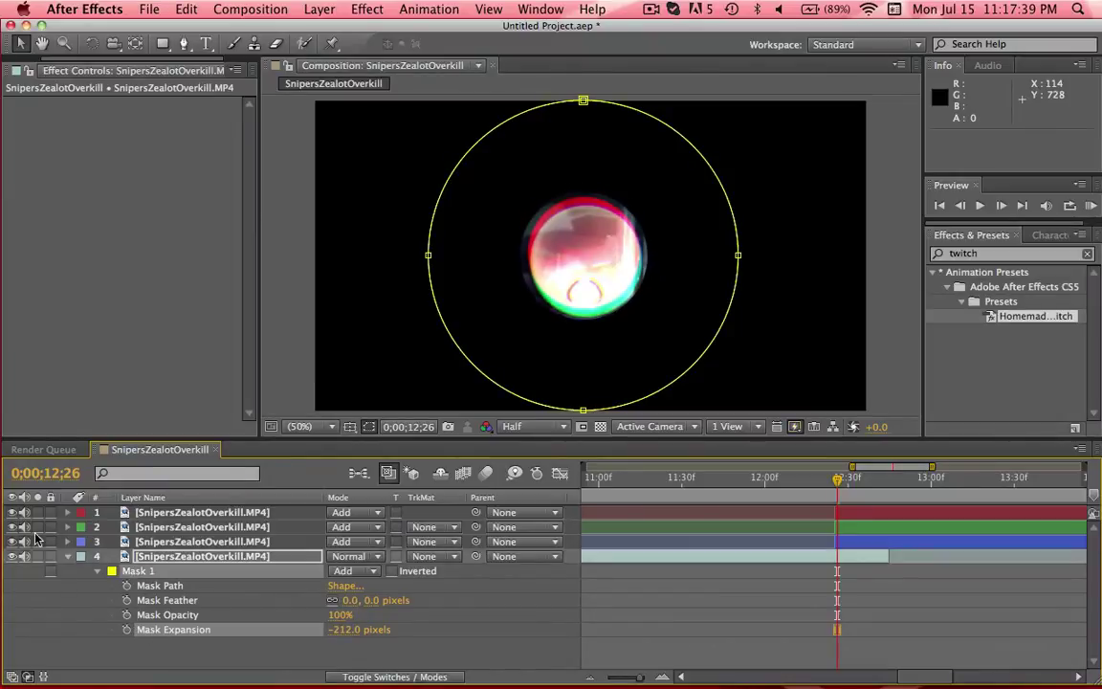
click(167, 527)
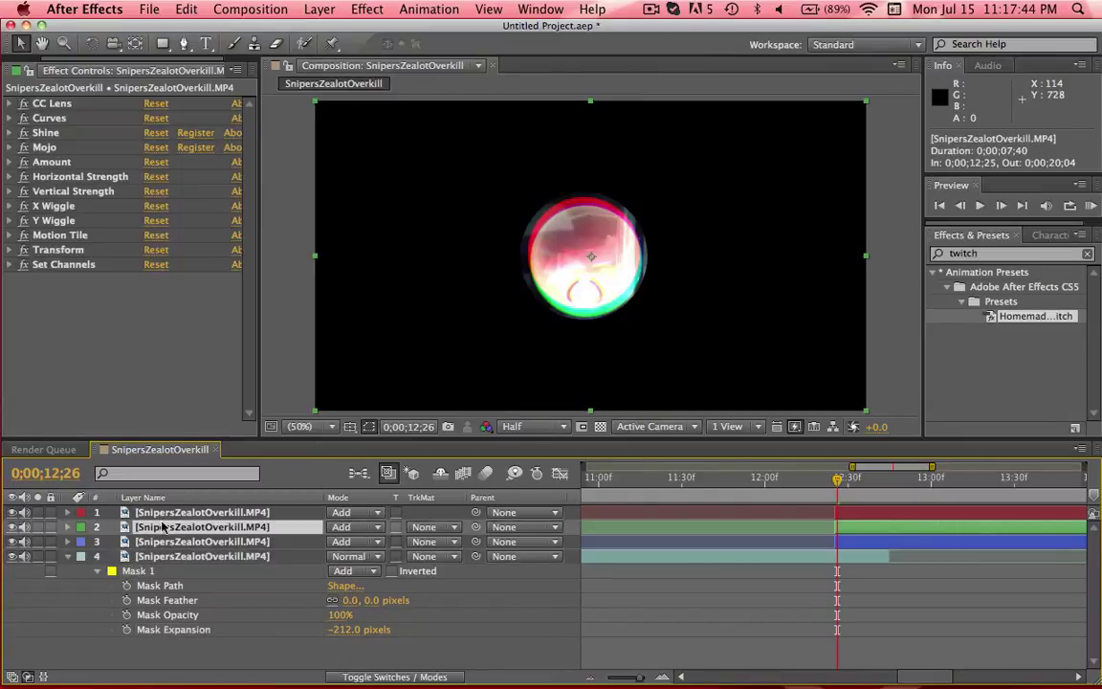
click(37, 531)
click(36, 531)
click(37, 531)
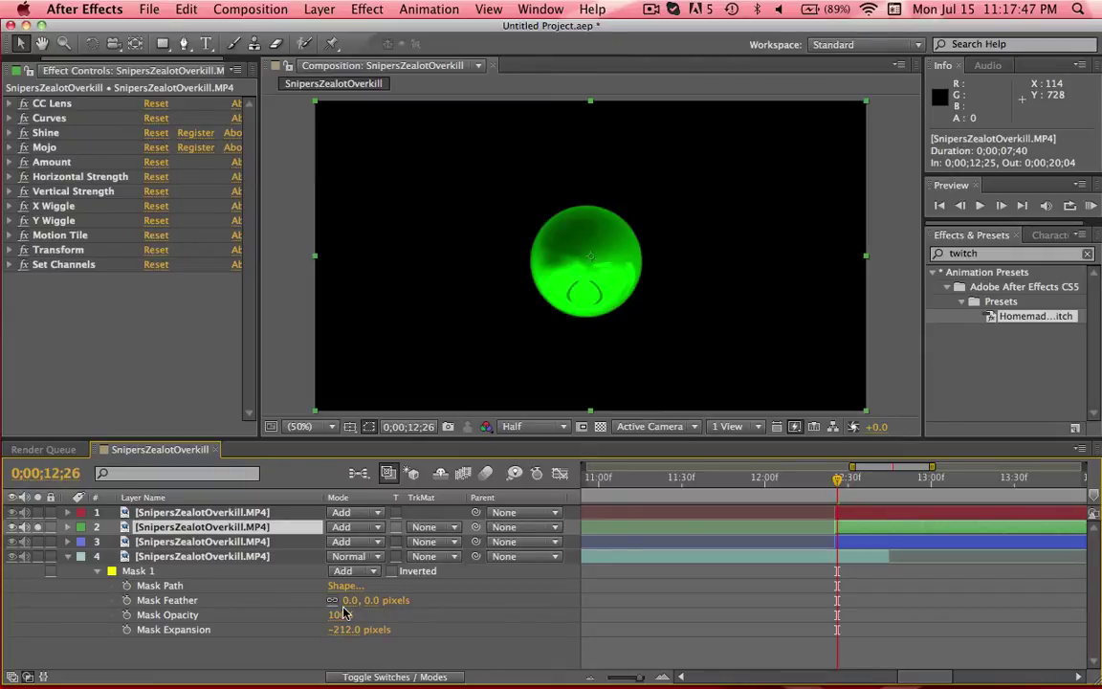
mouse_move(346, 629)
mouse_down()
mouse_move(322, 629)
mouse_move(352, 635)
mouse_up()
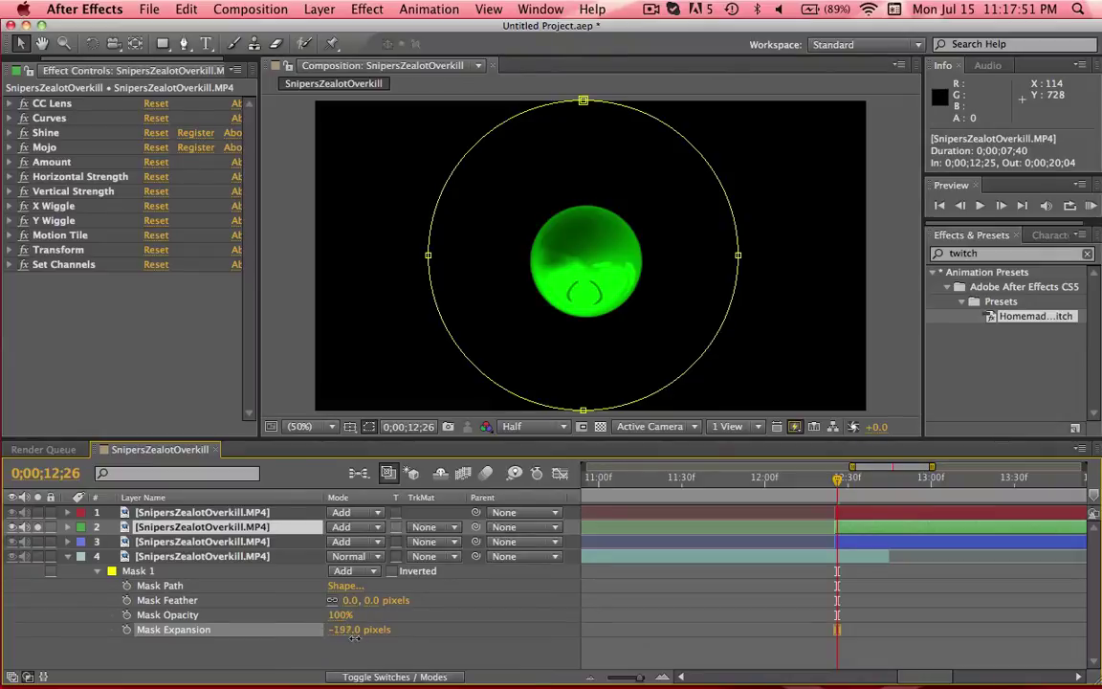
Step: With red and blue layers hidden, fine-tune Mask Expansion to -228 px and nudge the layer left
click(301, 633)
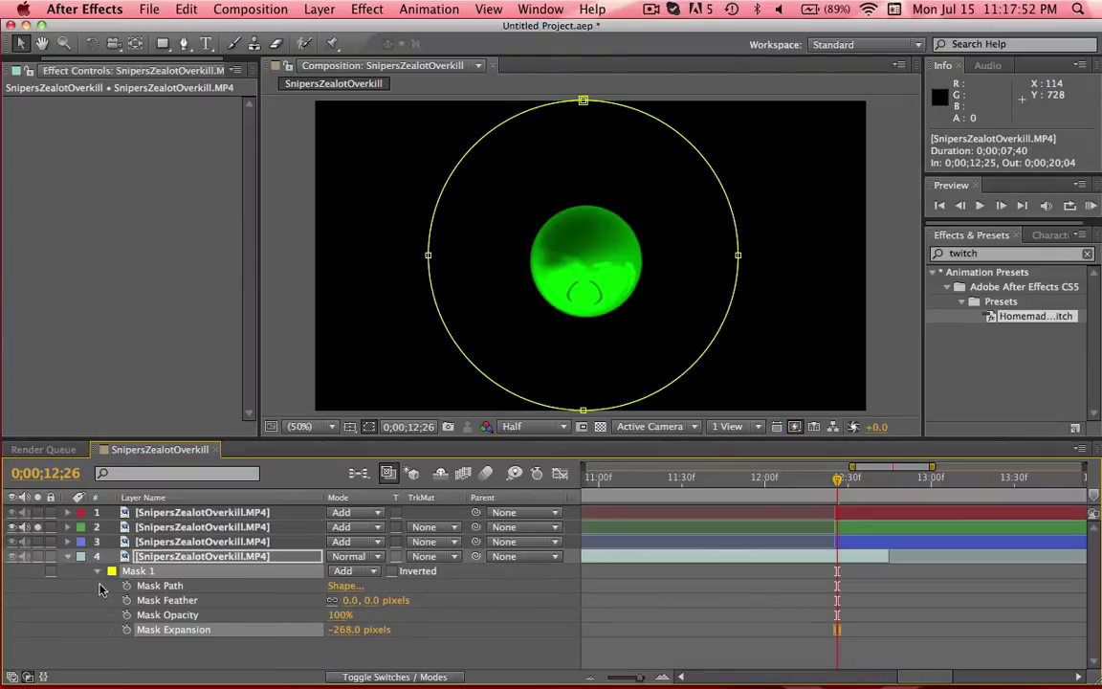
click(37, 528)
click(13, 512)
click(12, 541)
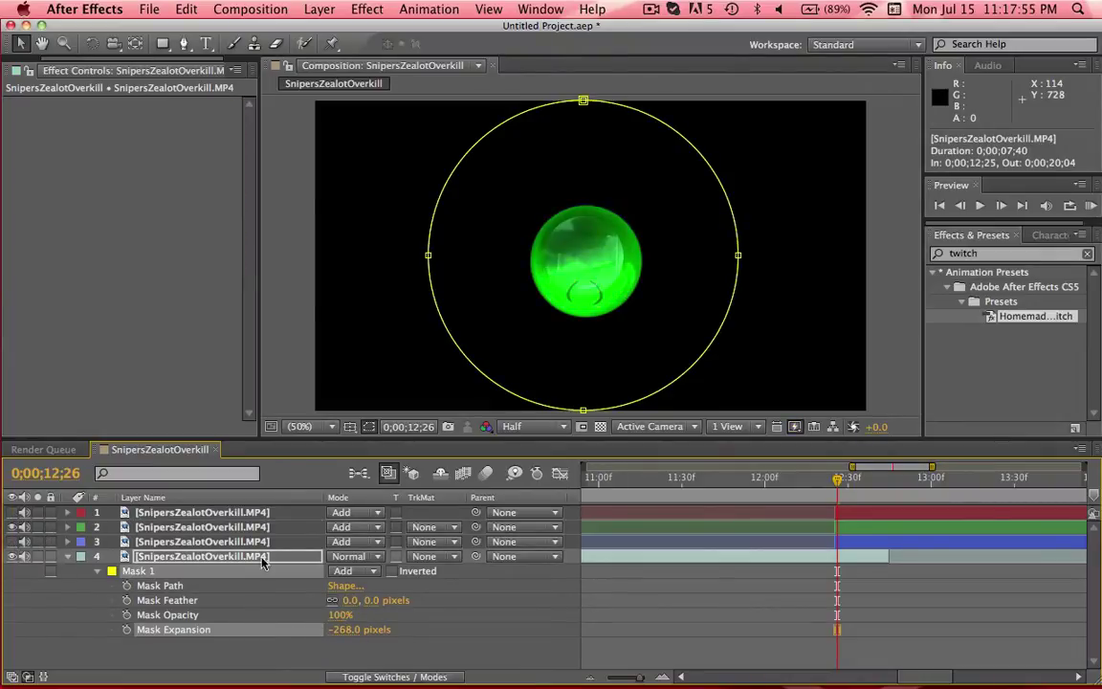
drag(330, 630, 388, 632)
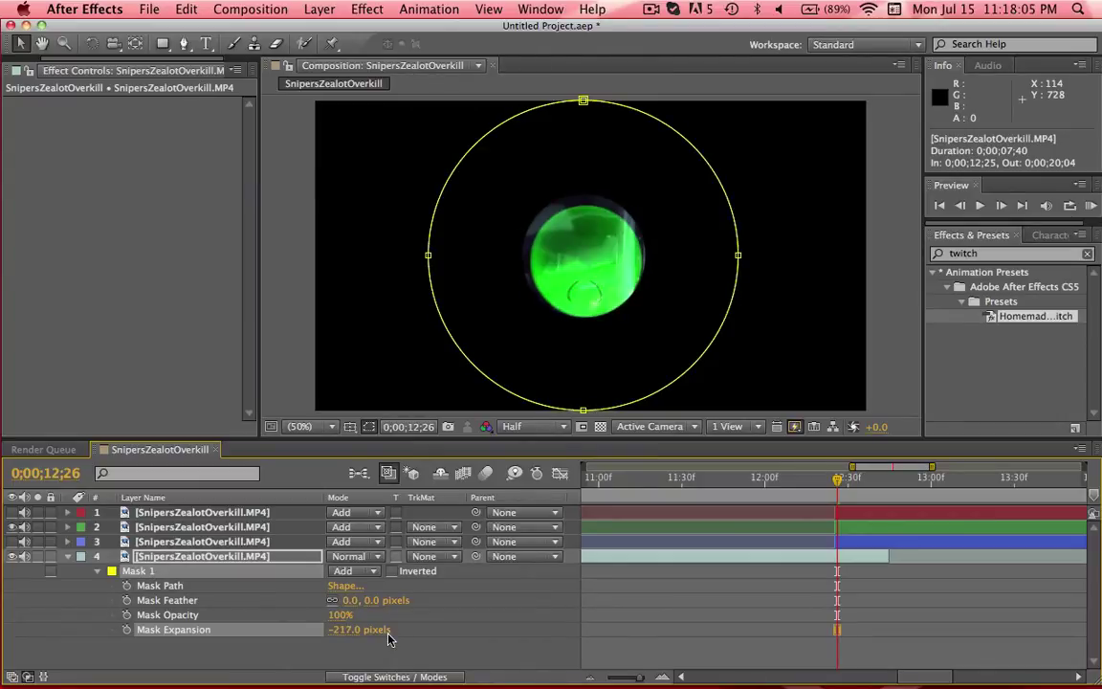
key(Left)
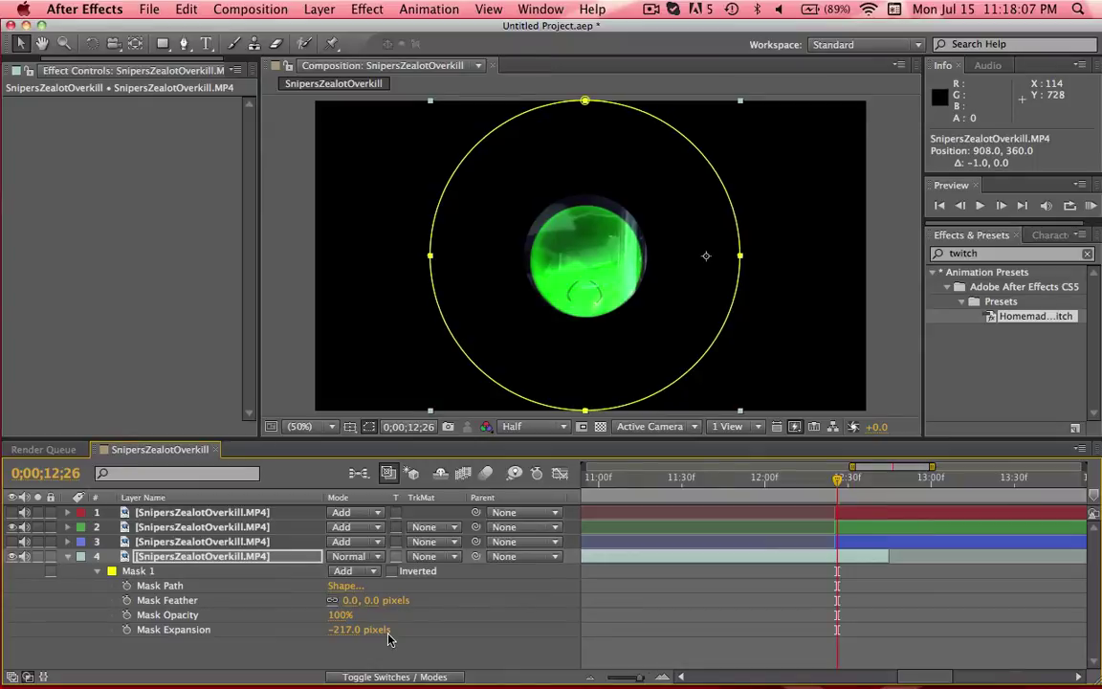
click(12, 541)
click(12, 513)
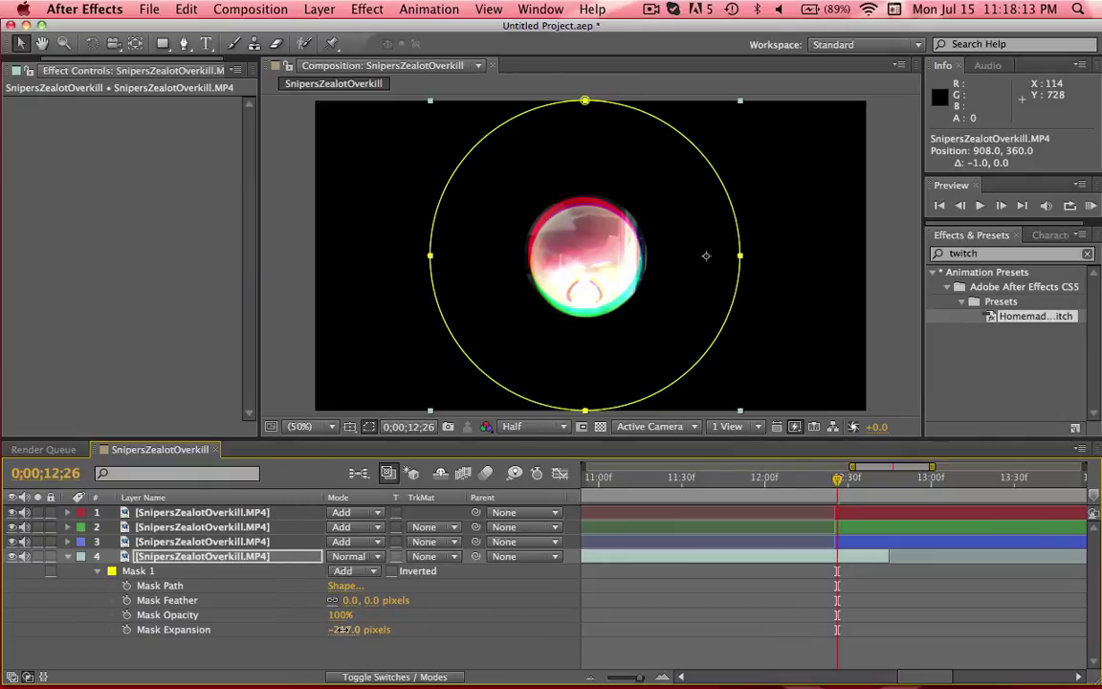
drag(330, 630, 337, 638)
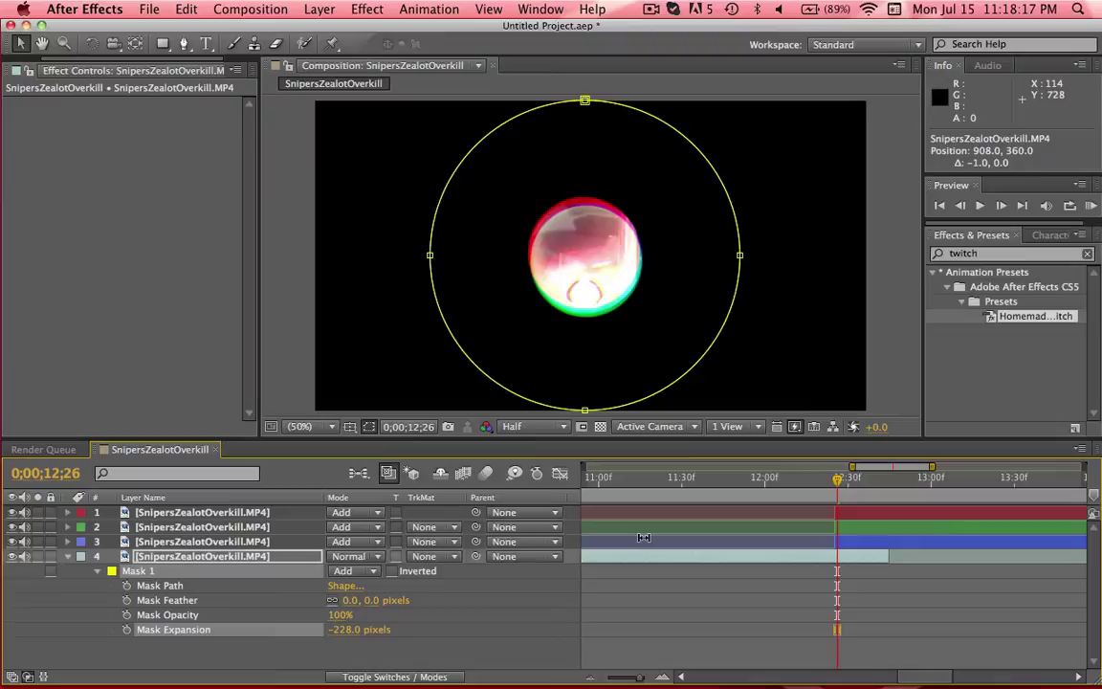
Step: Keyframe Mask Expansion at -228 px at 12;26, then open it to 393 px at 12;31
click(126, 629)
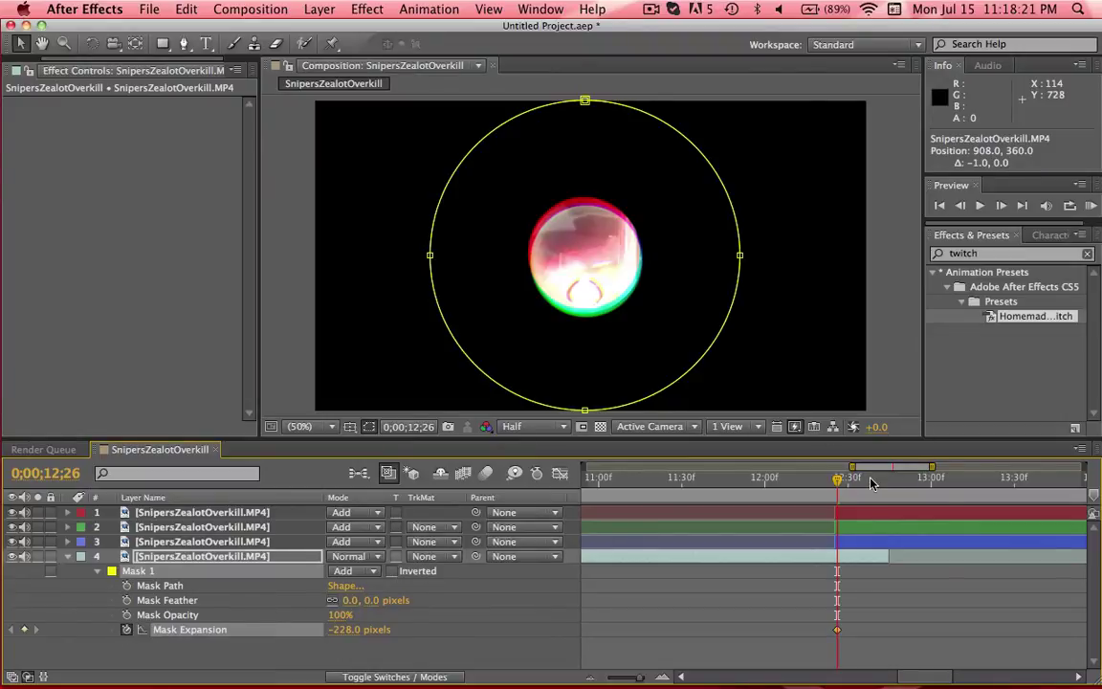
mouse_move(870, 483)
mouse_down()
mouse_move(841, 483)
mouse_move(850, 483)
mouse_up()
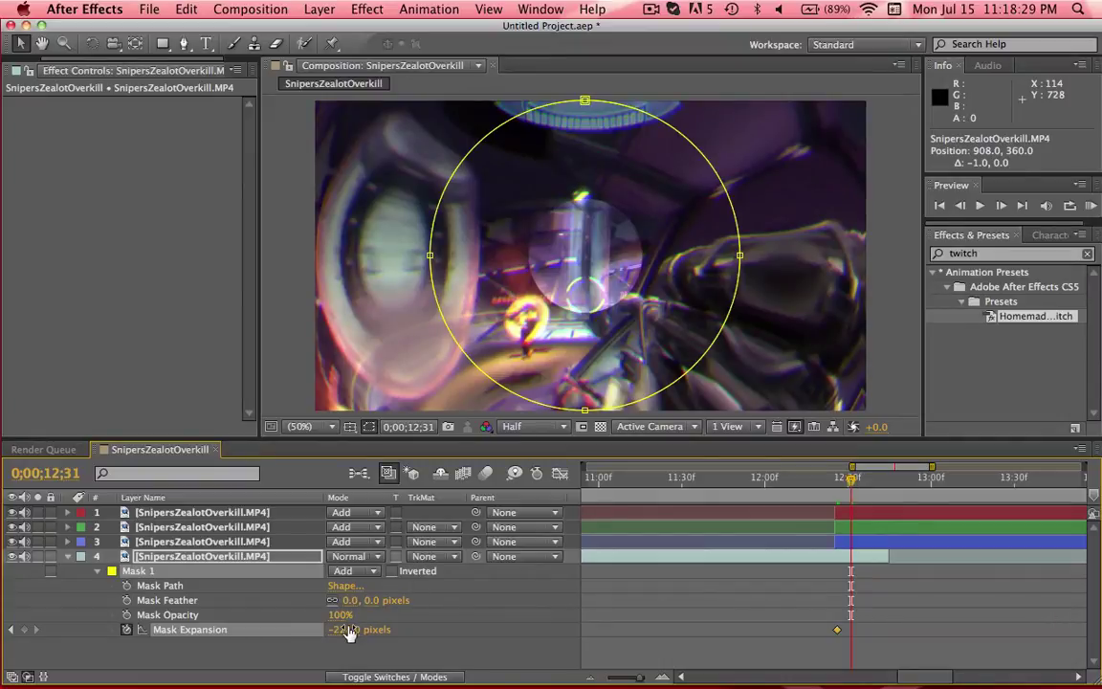
drag(350, 631, 617, 602)
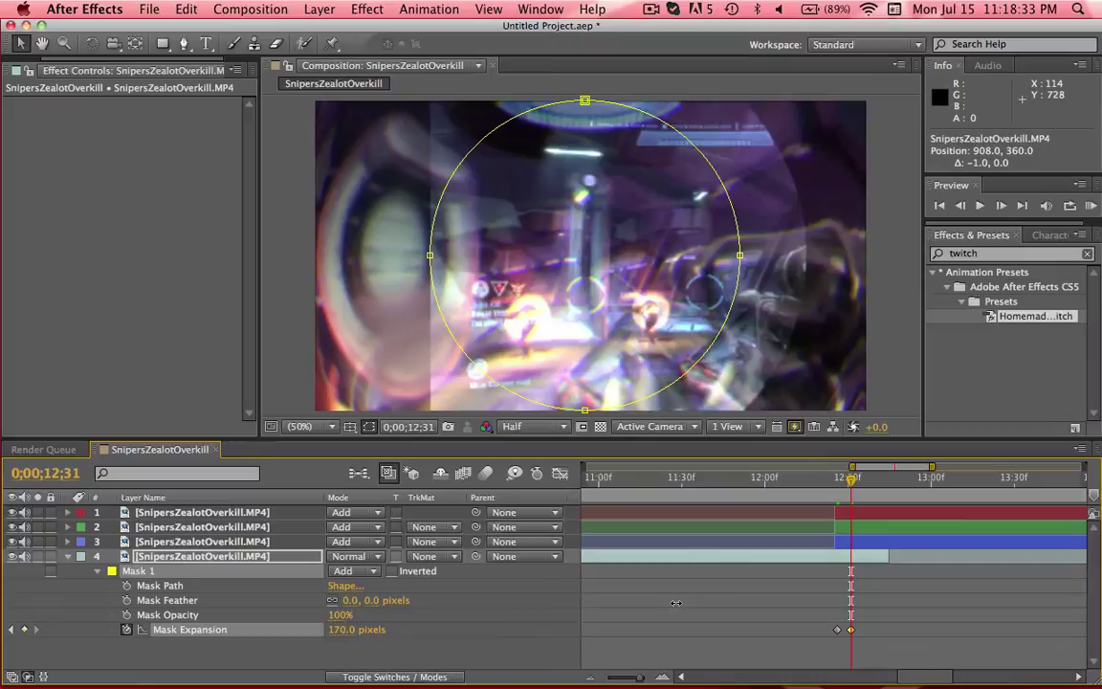
drag(675, 602, 834, 598)
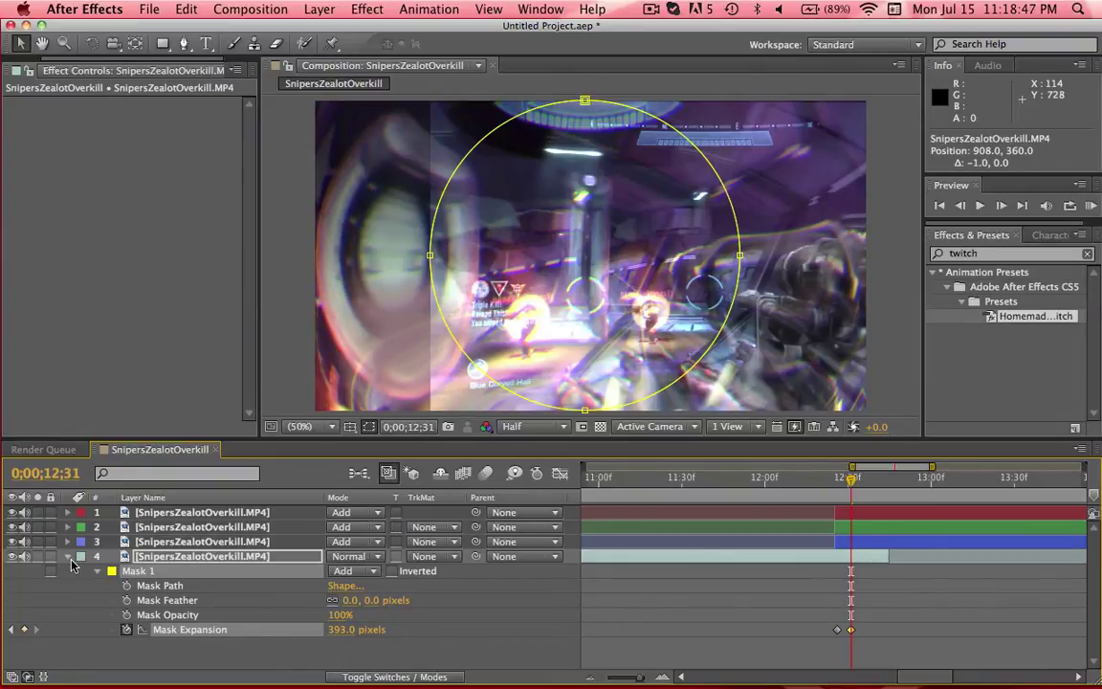
Step: Switch the bottom layer's mask mode to Subtract and check earlier frames
click(341, 571)
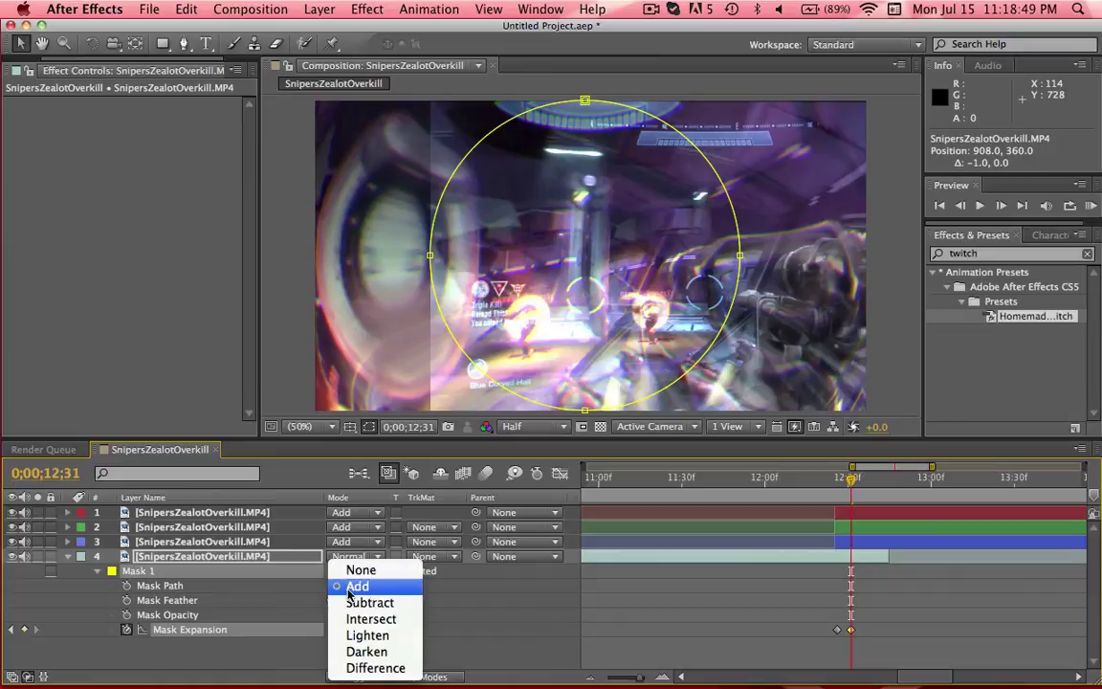
click(349, 601)
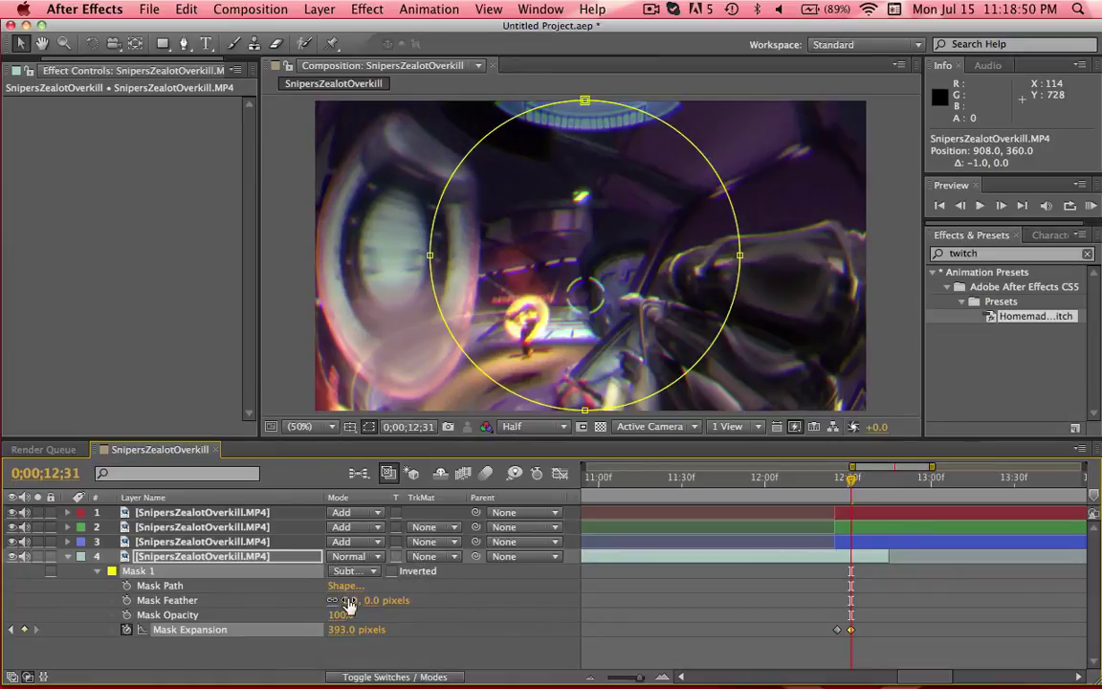
click(67, 556)
click(176, 603)
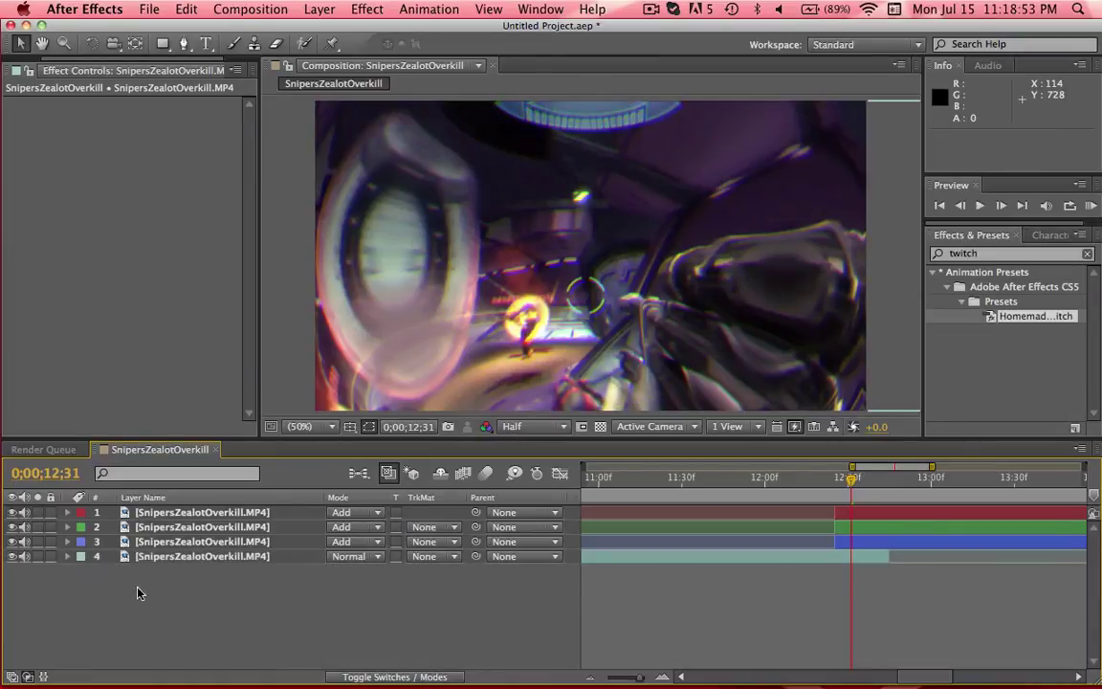
drag(802, 491, 826, 479)
Step: Keyframe layer 4's Position X at 640
click(282, 558)
key(m)
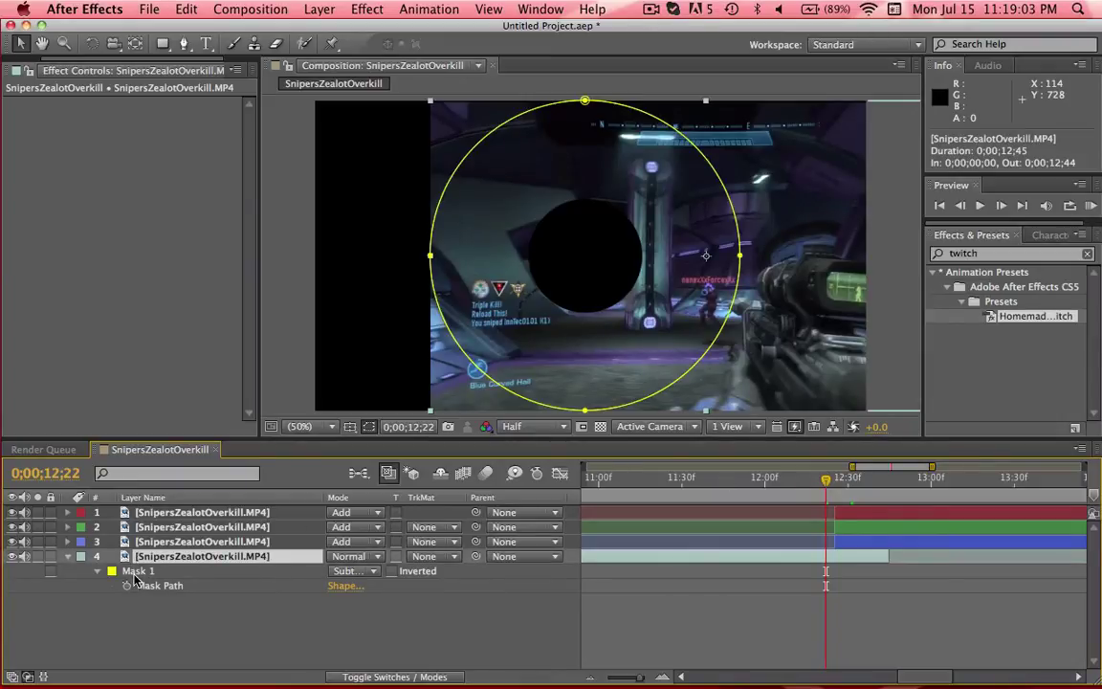
key(p)
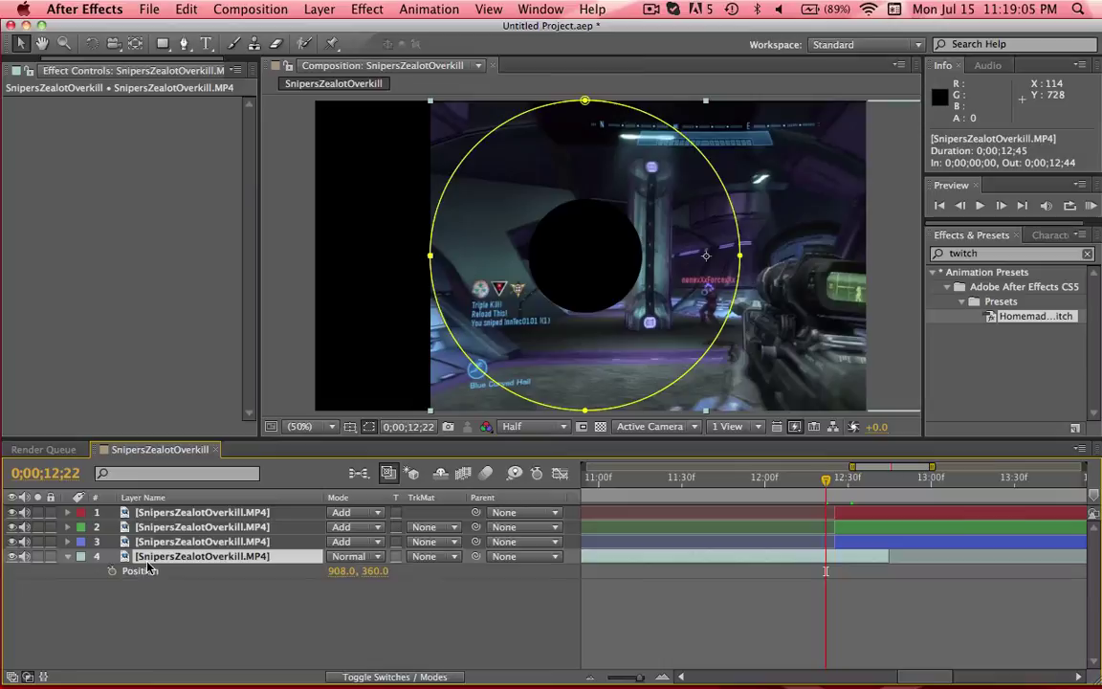
click(342, 571)
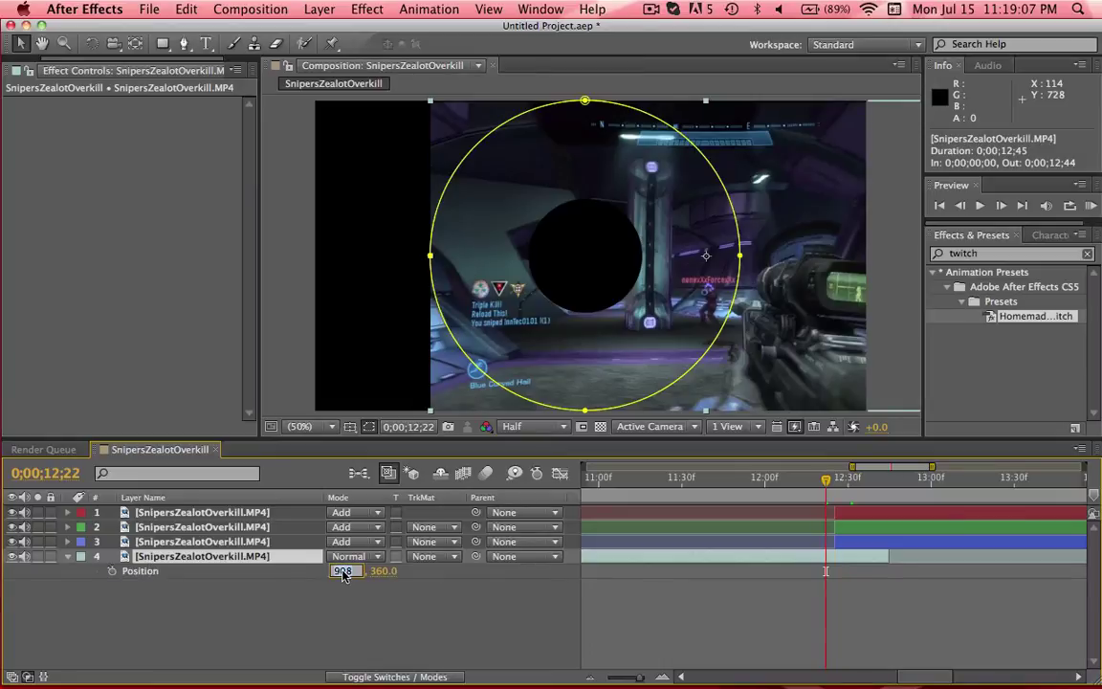
text(640)
key(Return)
Step: Nudge layer 4's Mask 1 circle right six times back to the frame centre
click(239, 559)
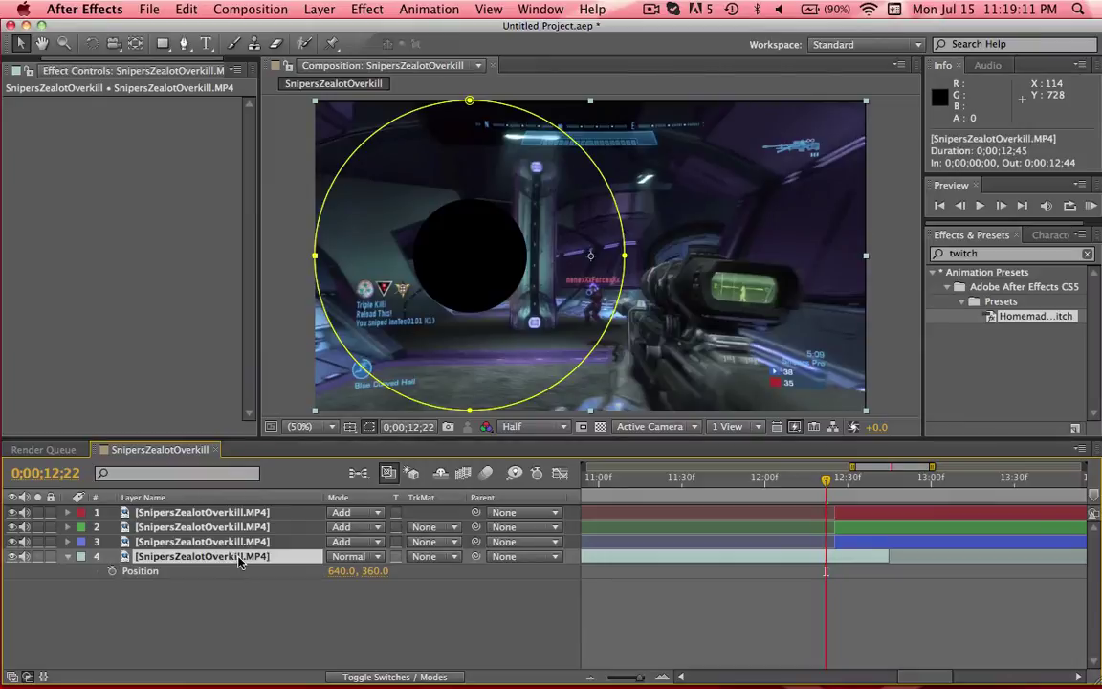
key(m)
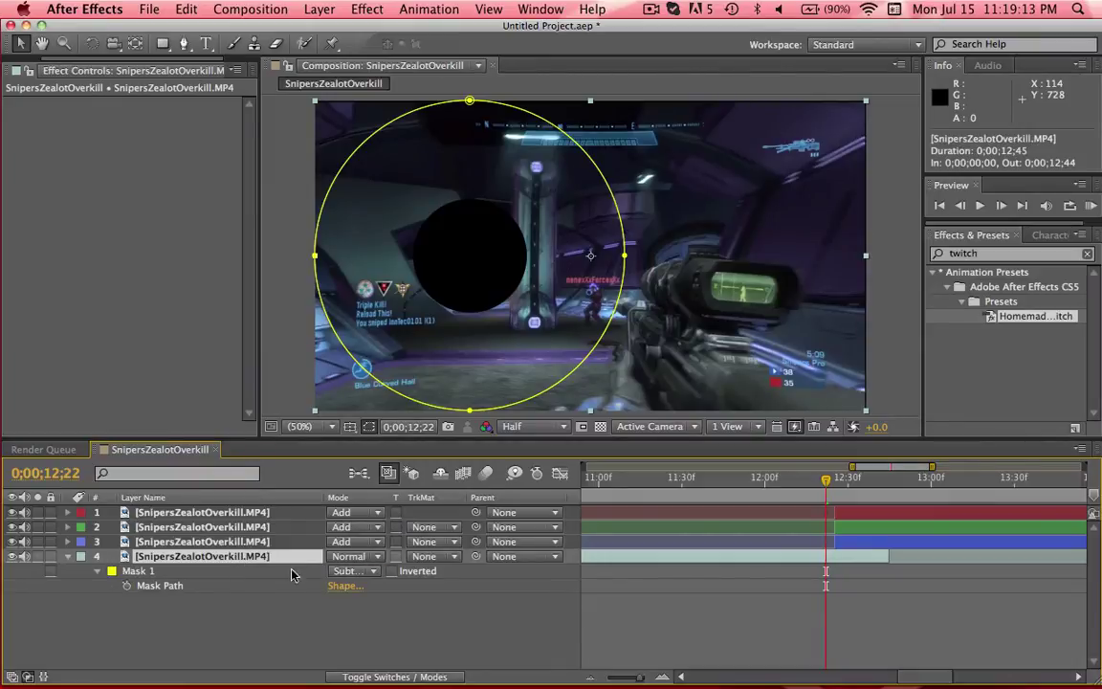
click(150, 572)
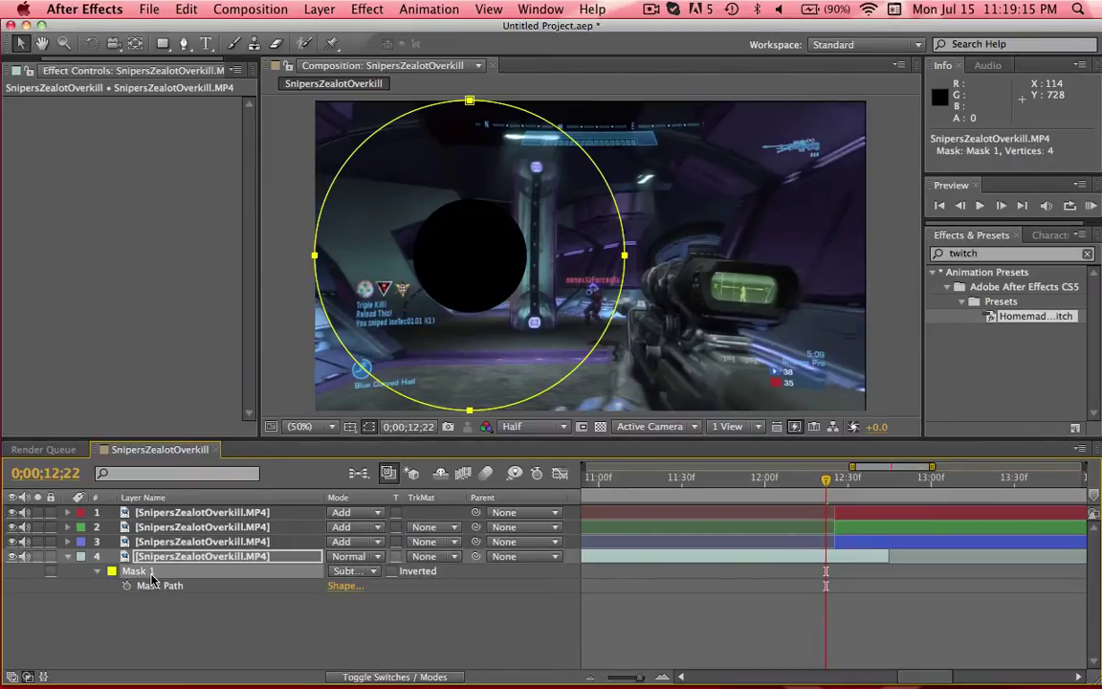
key(Right)
key(Right)
key(Right)
key(Right)
key(Right)
key(Right)
key(Right)
key(Right)
key(Right)
key(Right)
key(Right)
key(Right)
key(Right)
key(Right)
key(Right)
key(Right)
key(Right)
key(Right)
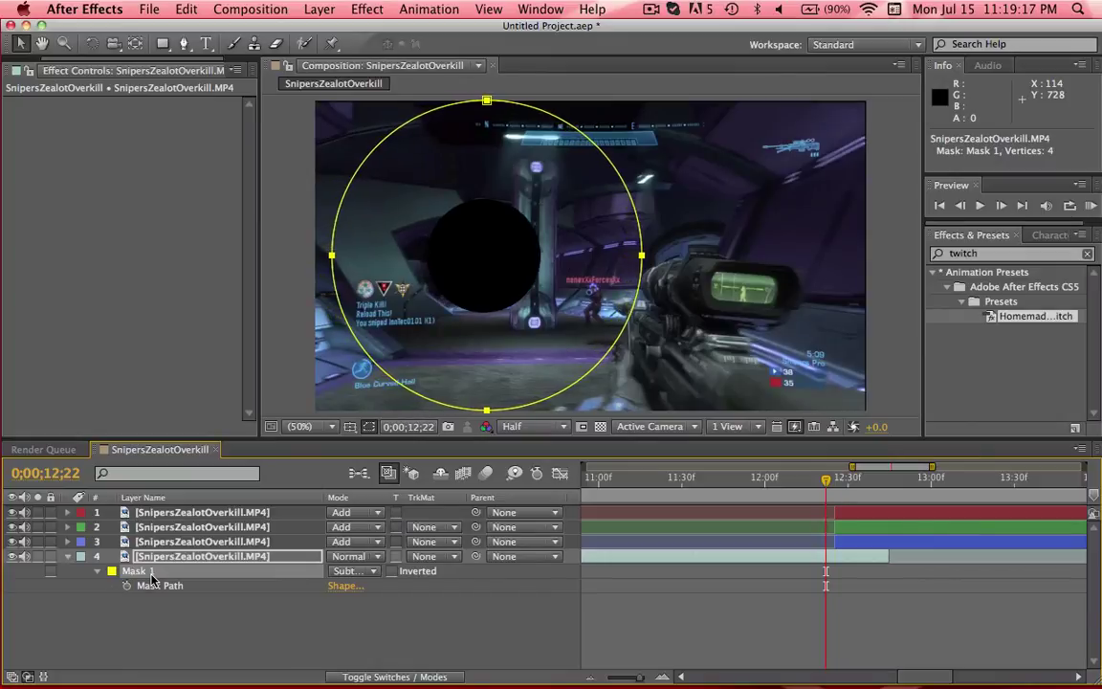
key(Right)
key(Right)
key(Right)
key(Right)
key(Right)
key(Right)
key(Right)
key(Right)
key(Right)
key(Right)
key(Right)
key(Right)
key(Right)
key(Right)
key(Right)
key(Right)
key(Right)
key(Right)
key(Right)
key(Right)
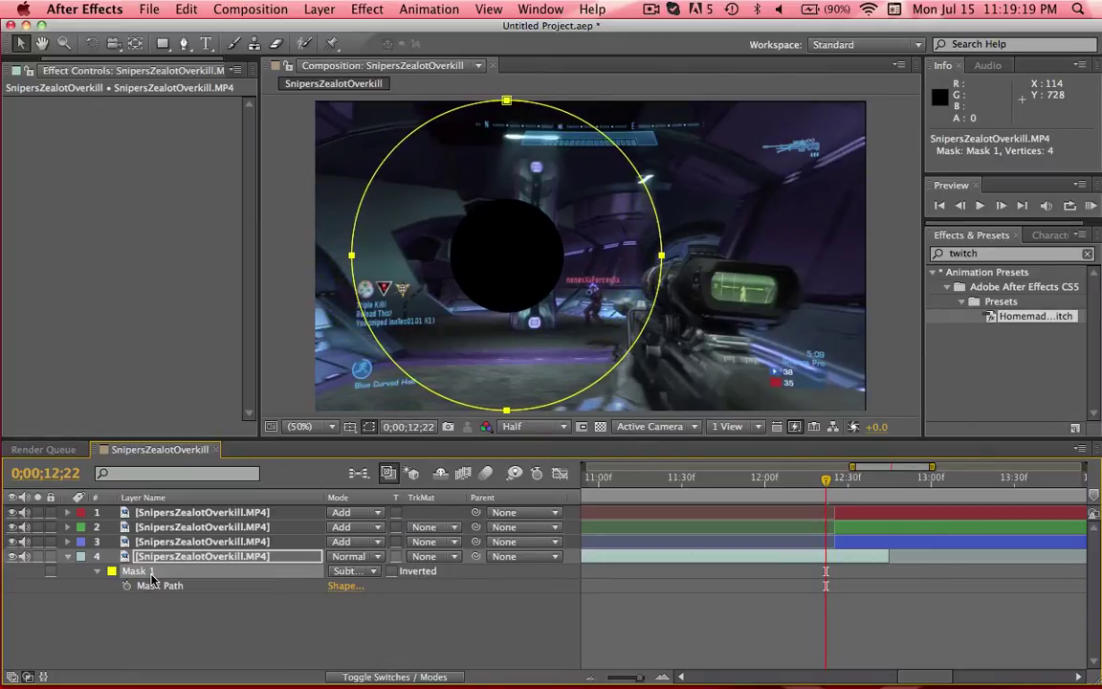
key(Right)
key(Right)
key(Right)
key(Right)
key(Right)
key(Right)
key(Right)
key(Right)
key(Right)
key(Right)
key(Right)
key(Right)
key(Right)
key(Right)
key(Right)
key(Right)
key(Right)
key(Right)
key(Right)
key(Right)
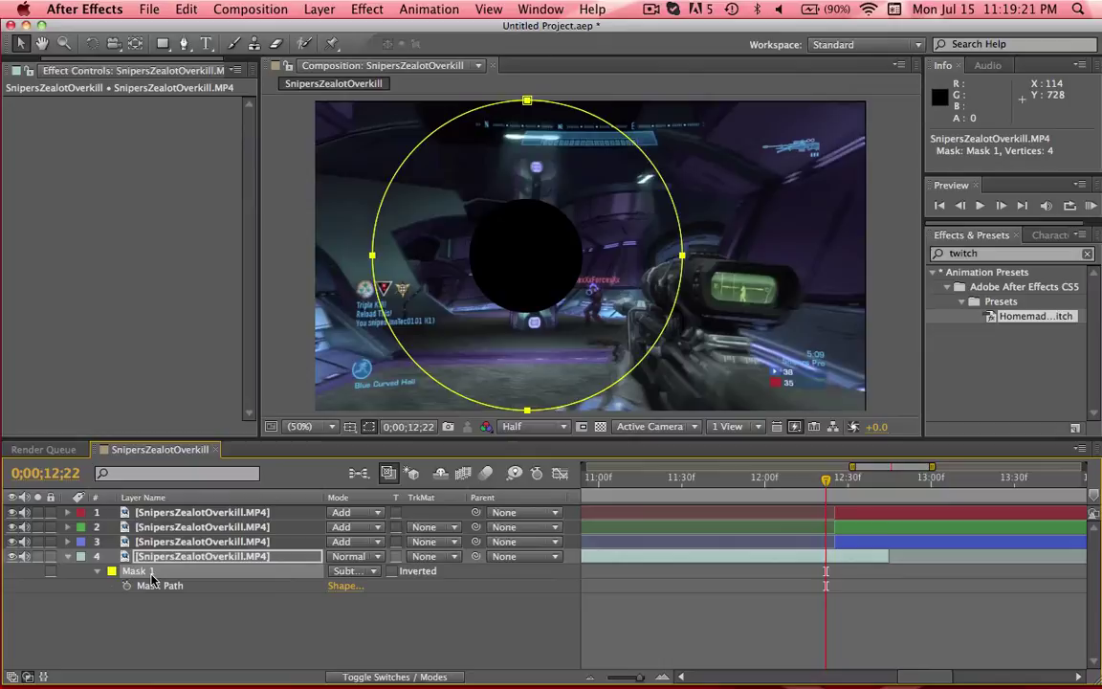
key(Right)
key(Right)
key(Right)
key(Right)
key(Right)
key(Right)
key(Right)
key(Right)
key(Right)
key(Right)
key(Right)
key(Right)
key(Right)
key(Right)
key(Right)
key(Right)
key(Right)
key(Right)
key(Right)
key(Right)
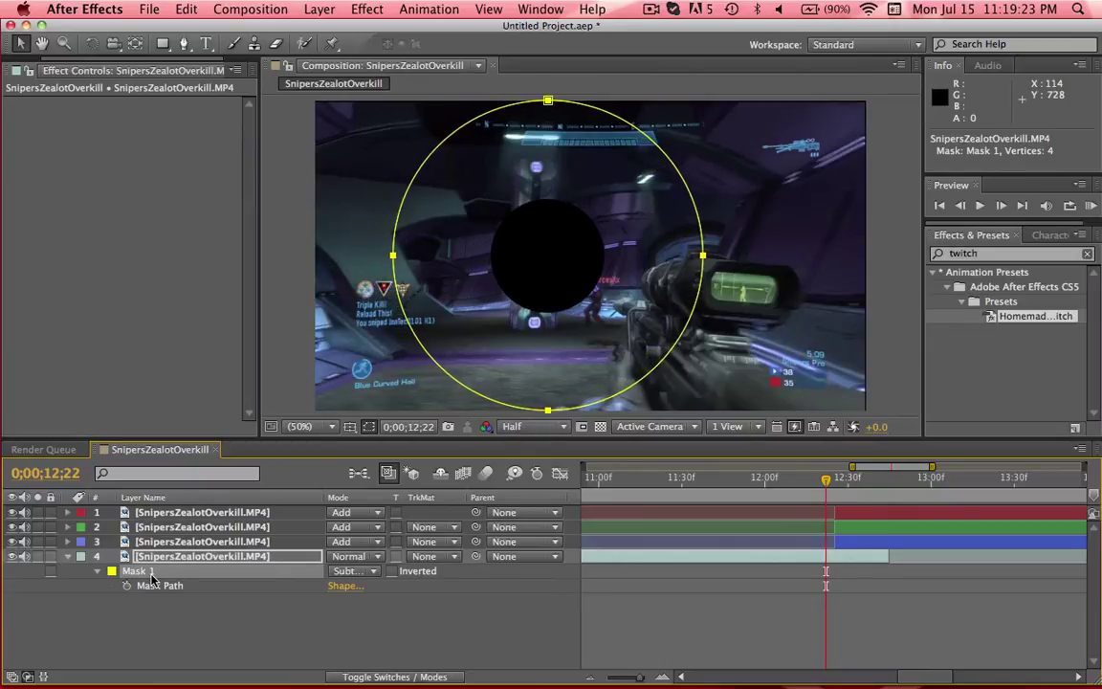
key(Right)
key(Right)
key(Right)
key(Right)
key(Right)
key(Right)
key(Right)
key(Right)
key(Right)
key(Right)
key(Right)
key(Right)
key(Right)
key(Right)
key(Right)
key(Right)
key(Right)
key(Right)
key(Right)
key(Right)
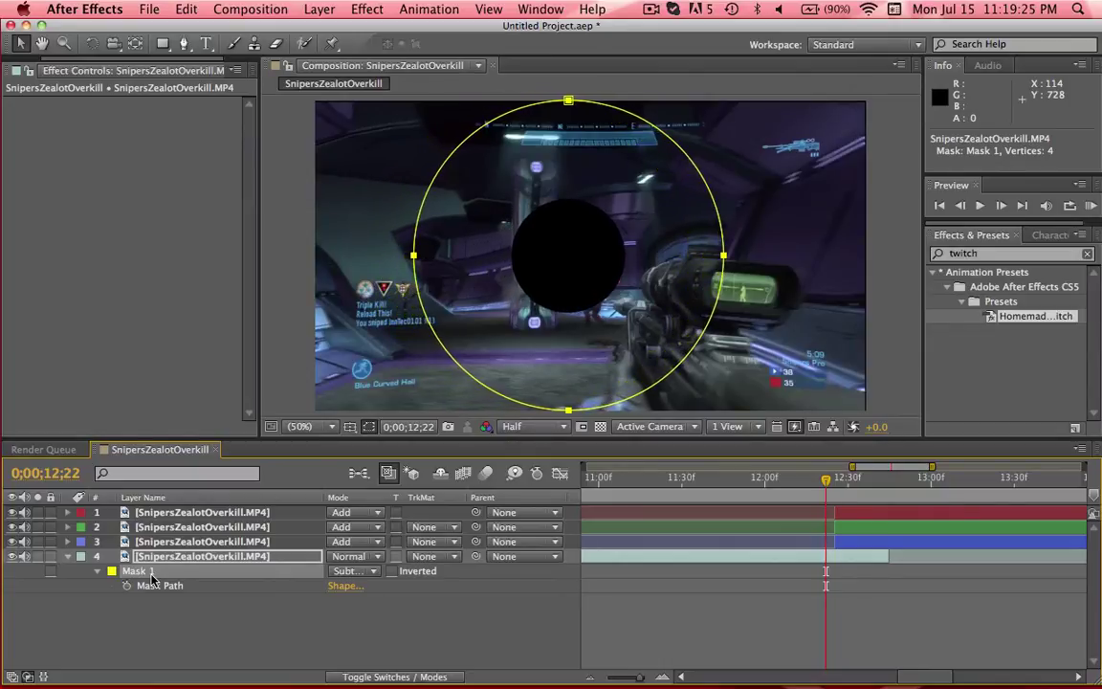
key(Right)
key(Right)
key(Right)
key(Right)
key(Right)
key(Right)
key(Right)
key(Right)
key(Right)
key(Right)
key(Right)
key(Right)
key(Right)
key(Right)
key(Right)
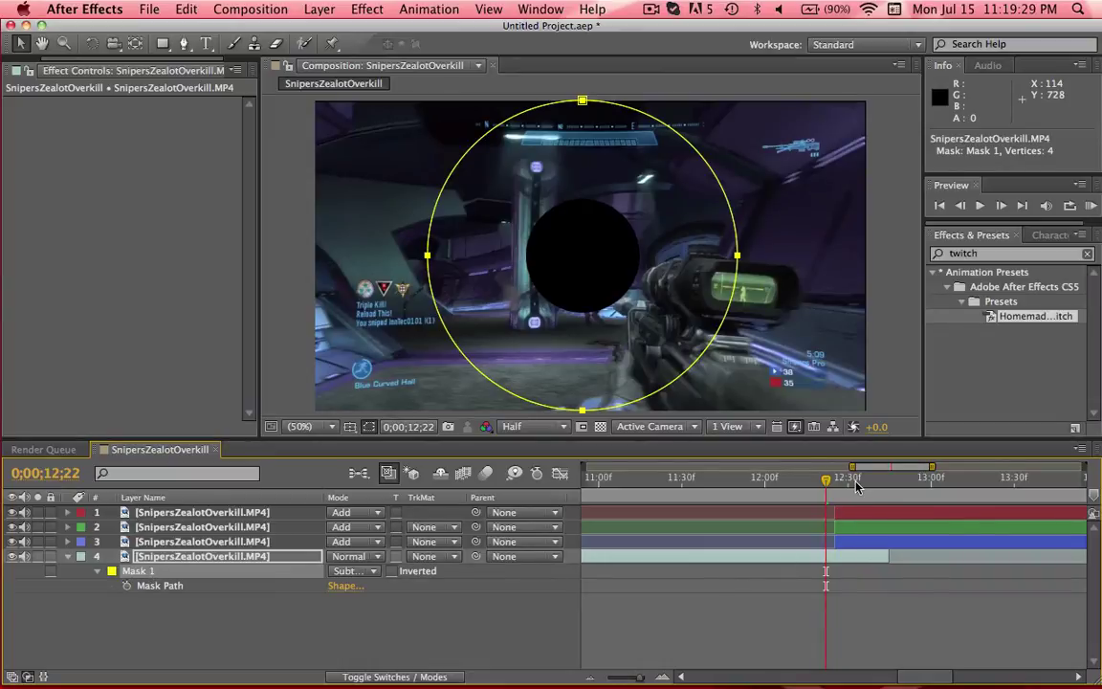
Step: Scrub the playhead back to the muzzle-flash frame at 0;00;12;25
mouse_move(856, 487)
mouse_down()
mouse_move(836, 486)
mouse_move(951, 489)
mouse_move(835, 487)
mouse_up()
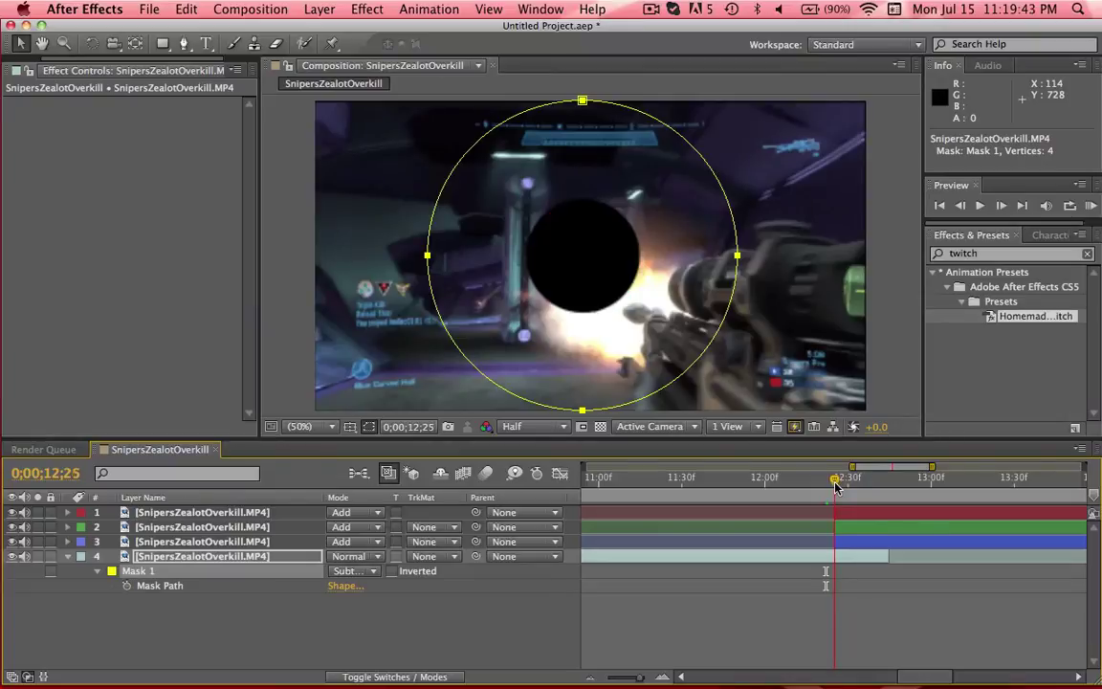
Step: Keyframe layer 3's twitch Amount and set it to 0 at about 12;48
click(271, 543)
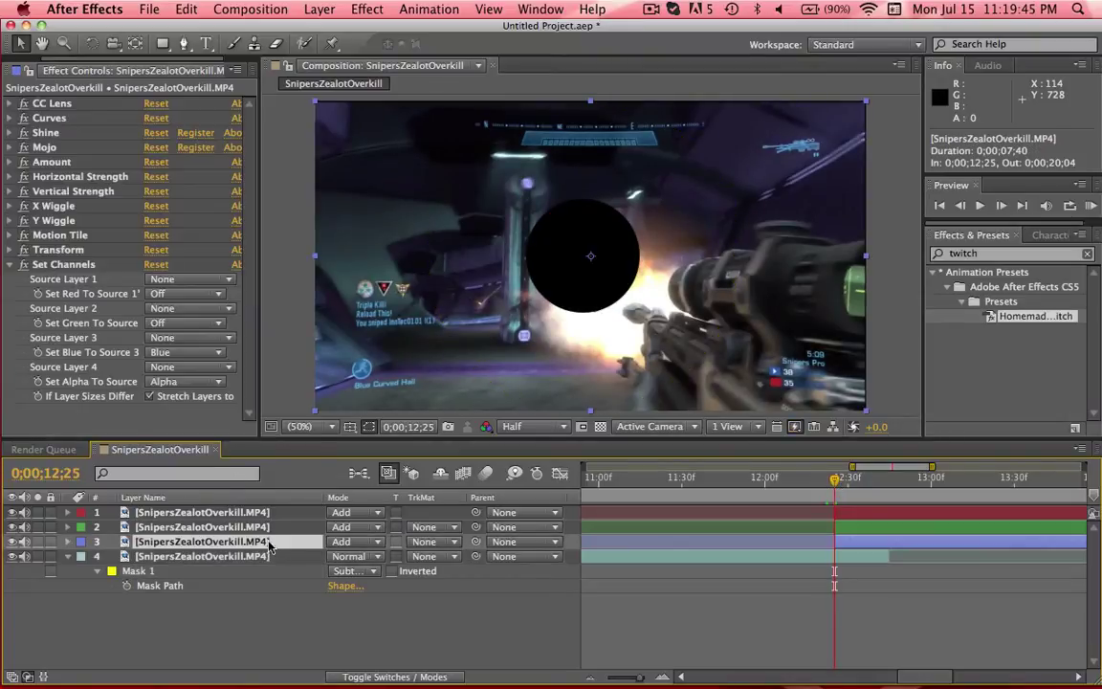
click(9, 161)
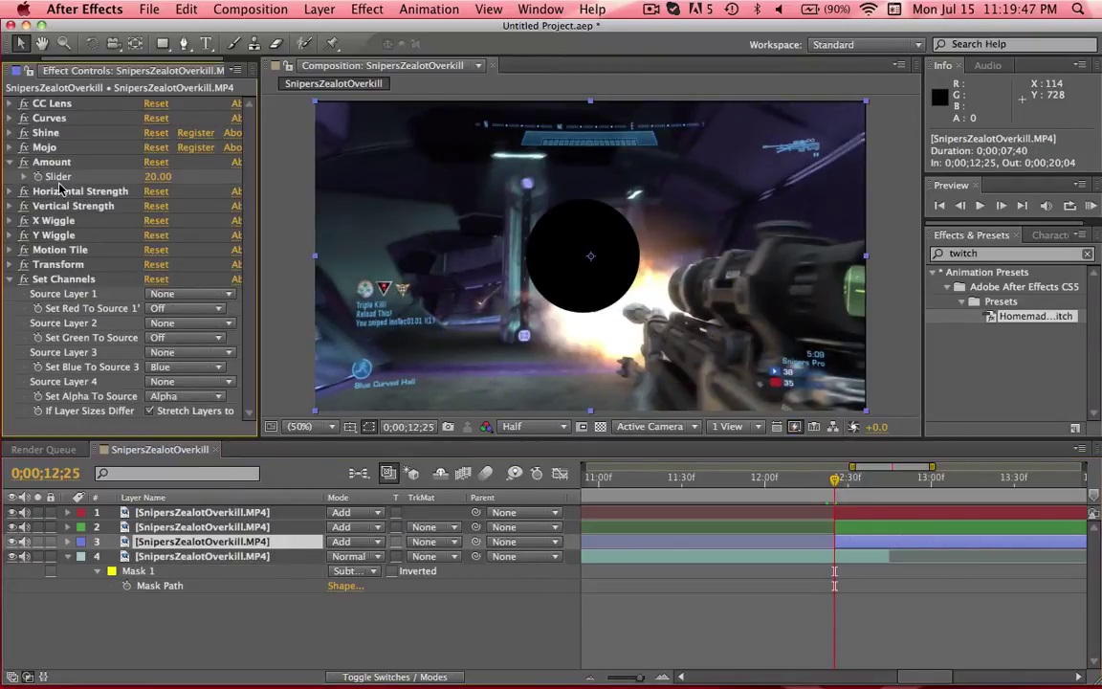
click(40, 176)
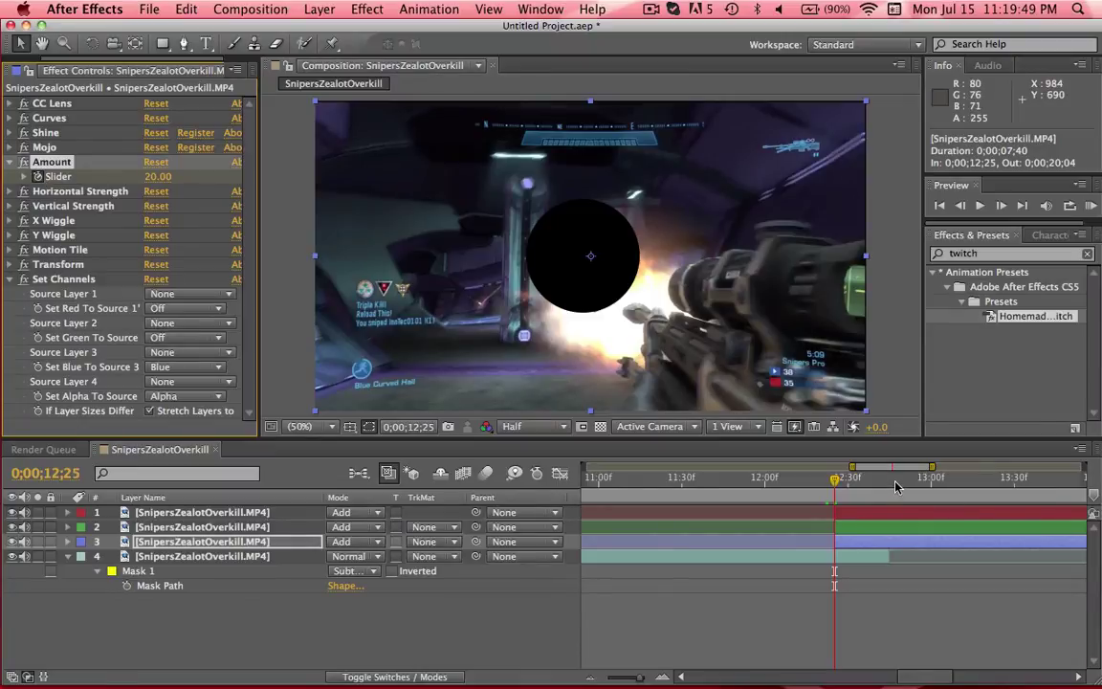
drag(895, 487, 912, 485)
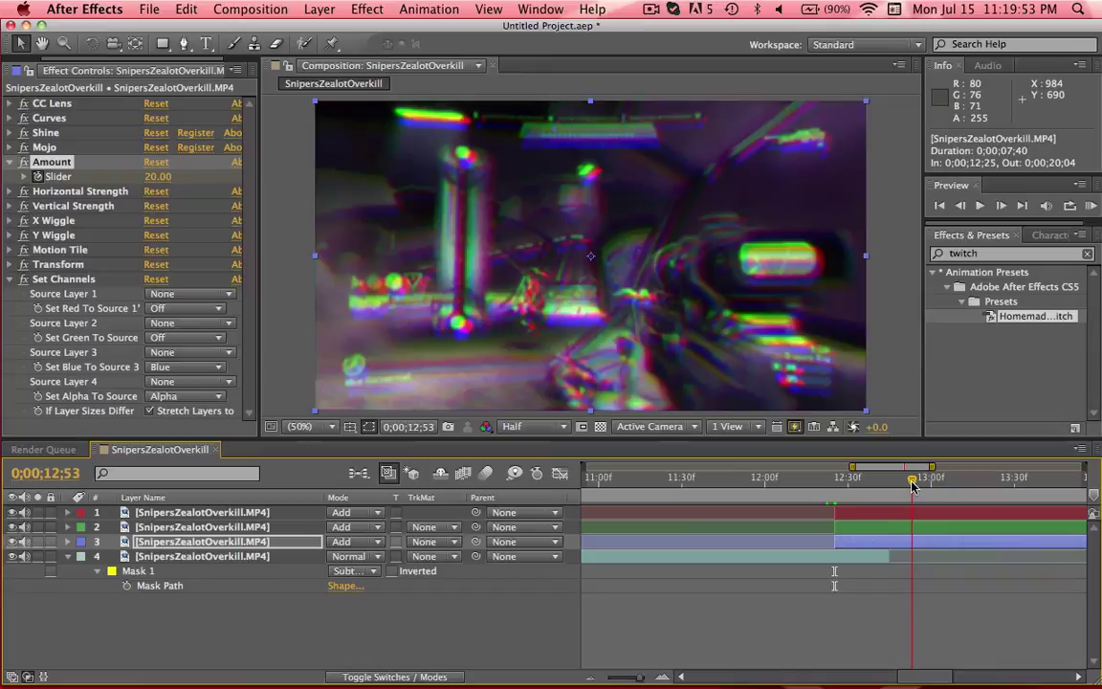
click(160, 177)
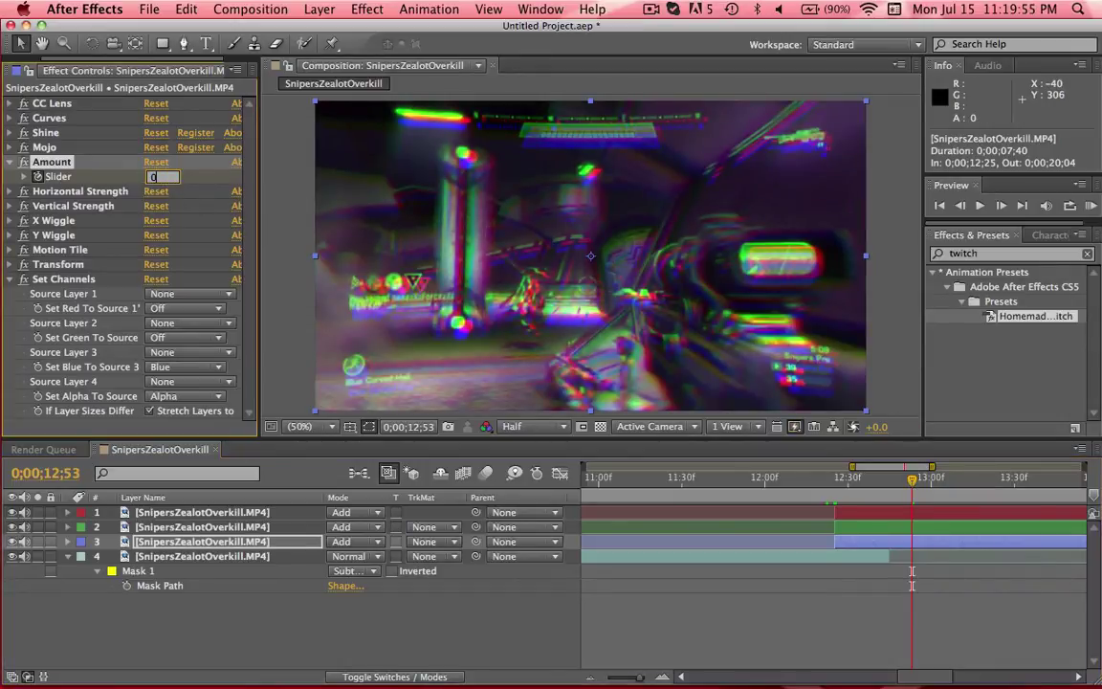
text(0)
key(Return)
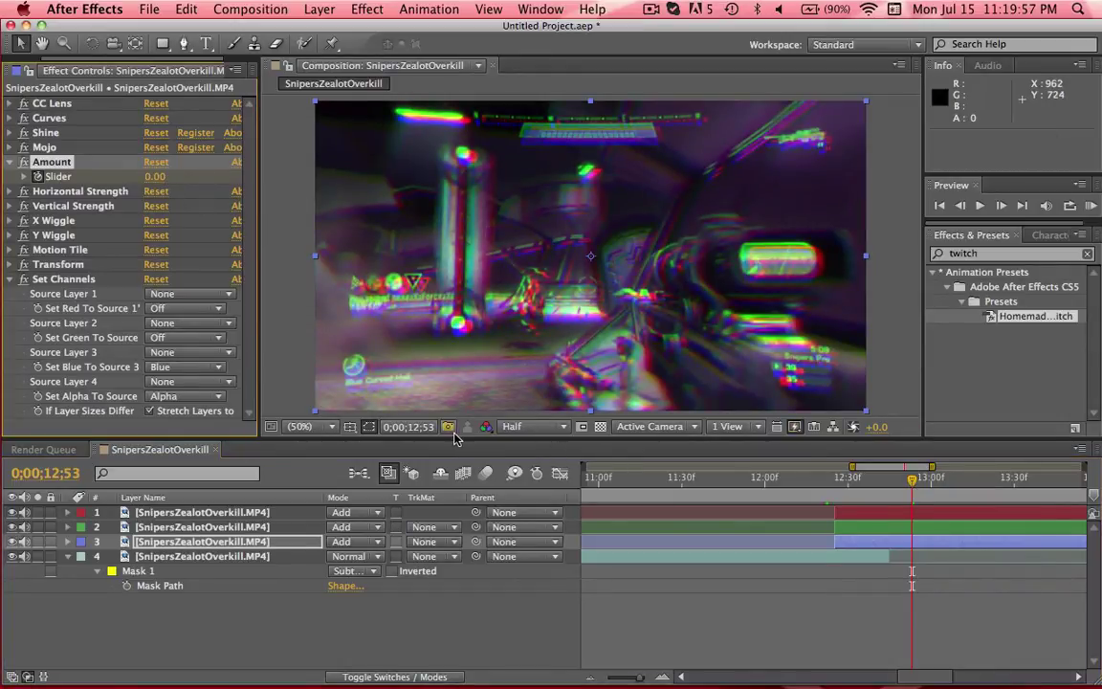
Step: Keyframe layer 2's twitch Amount Slider at 0
click(206, 531)
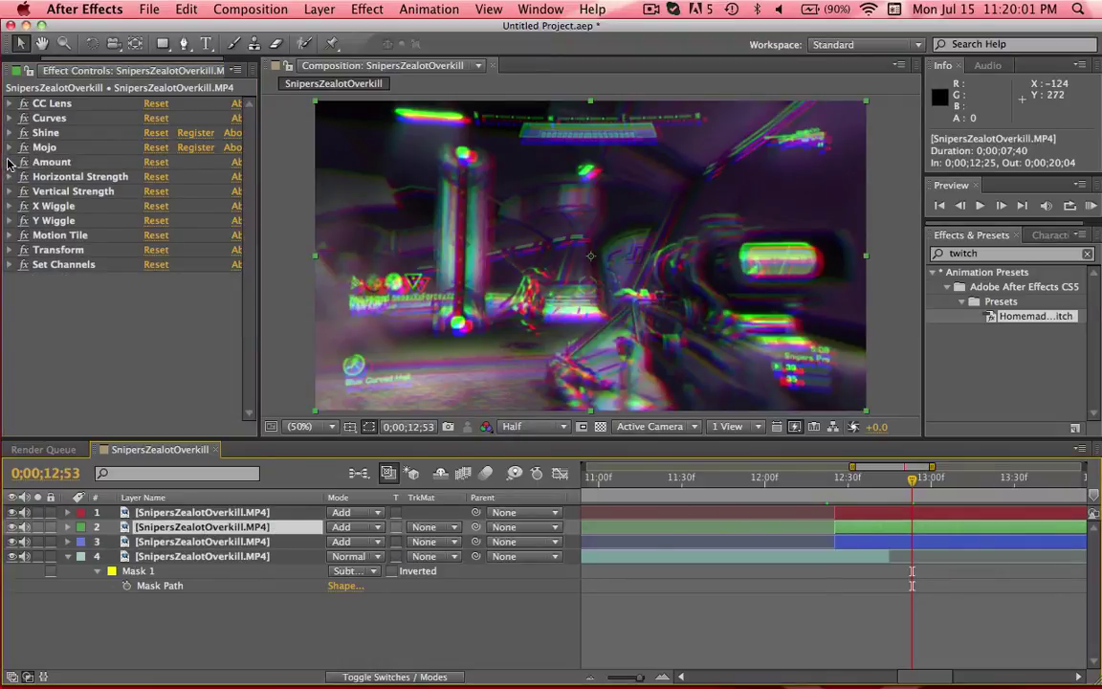
click(9, 162)
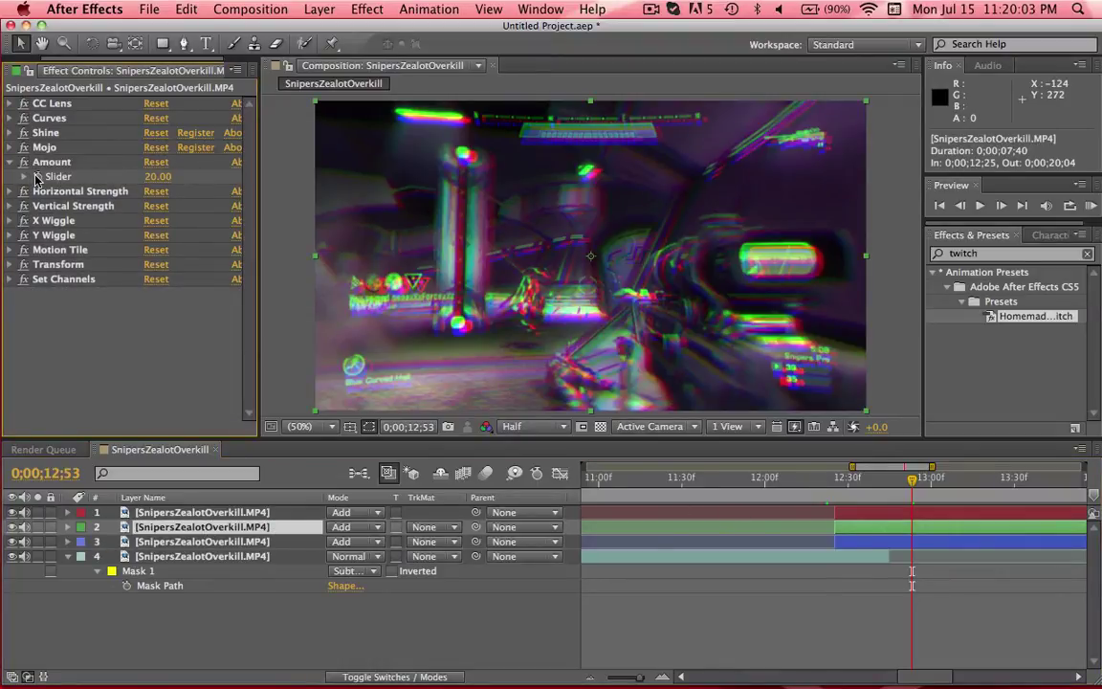
click(35, 179)
click(158, 176)
text(0)
key(Return)
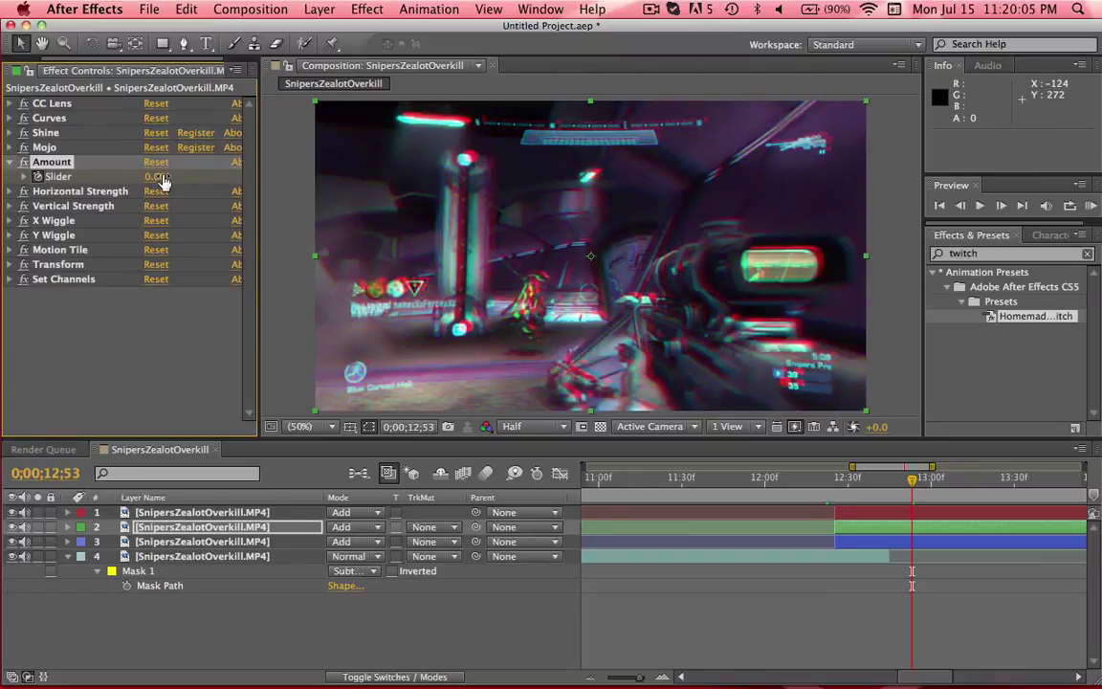
Step: Back at 12;25, set the Amount Slider to 20
click(835, 490)
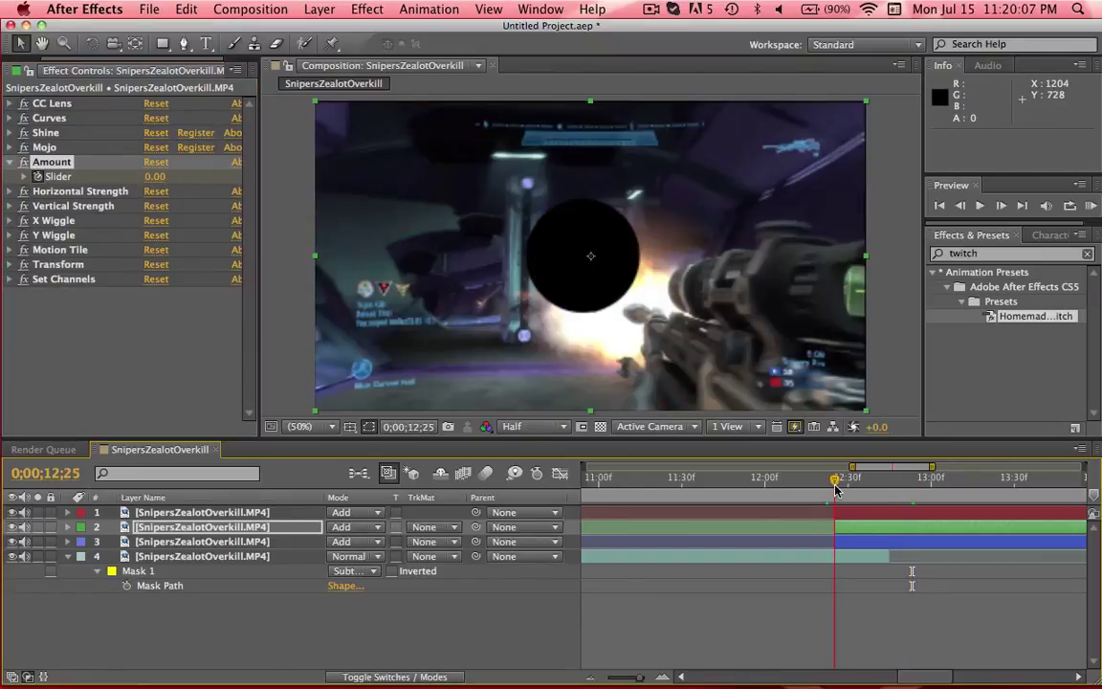
click(155, 176)
text(2)
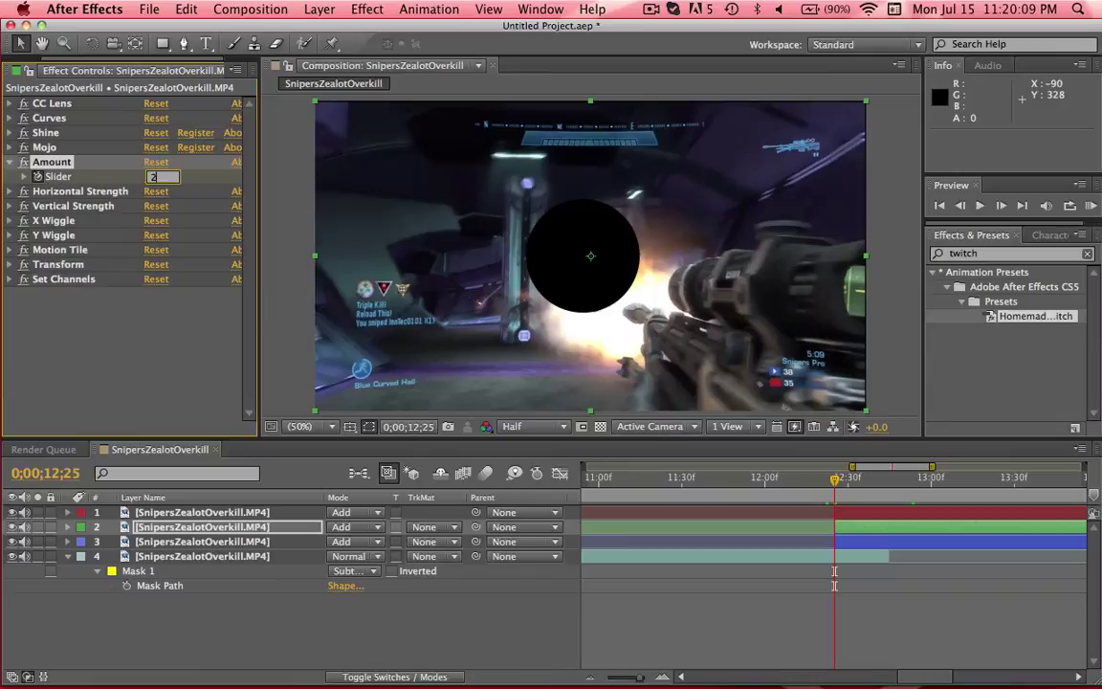
text(0)
key(Return)
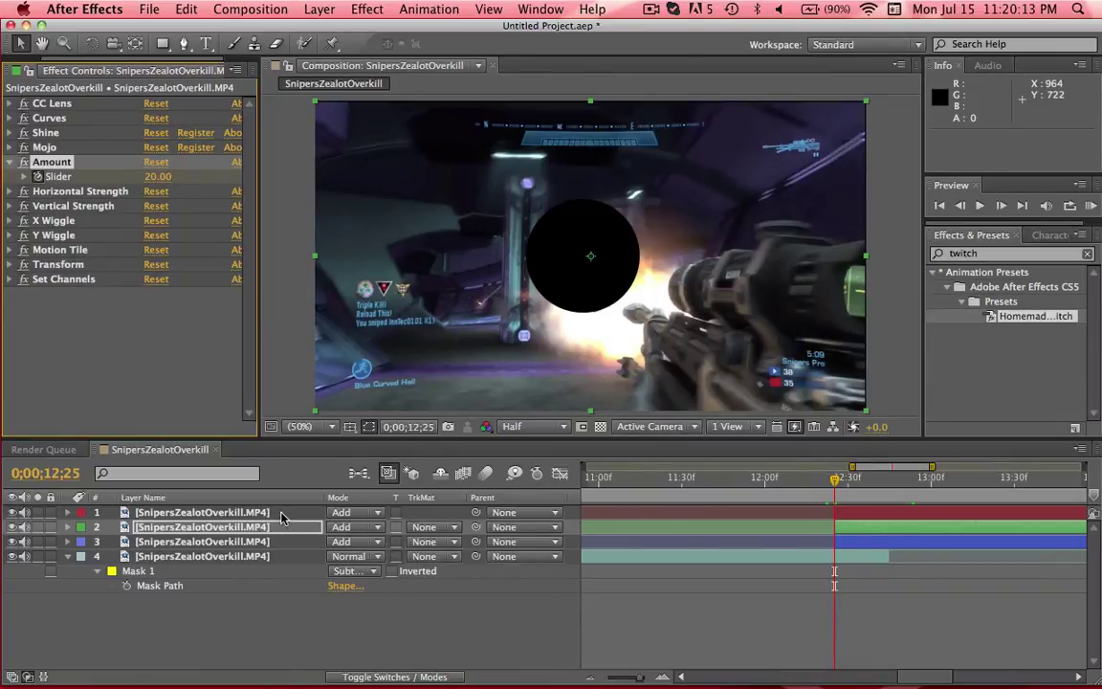
click(642, 676)
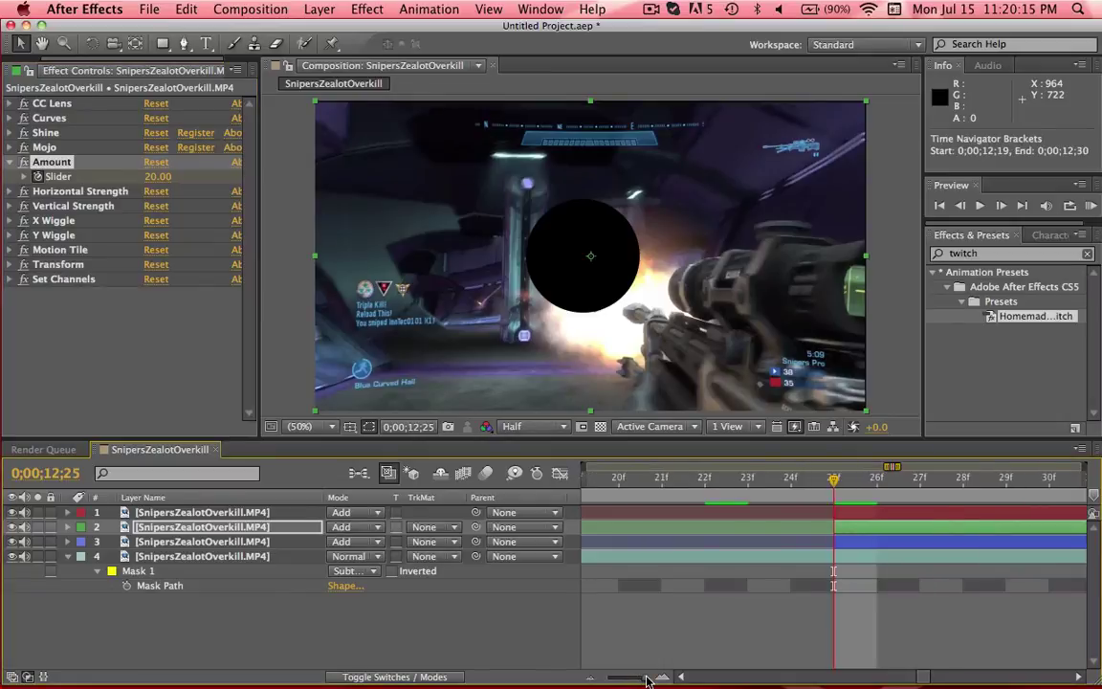
Step: Inspect layer 1's Amount effect, then set layer 2's twitch Amount to 0 at 12;53
click(247, 513)
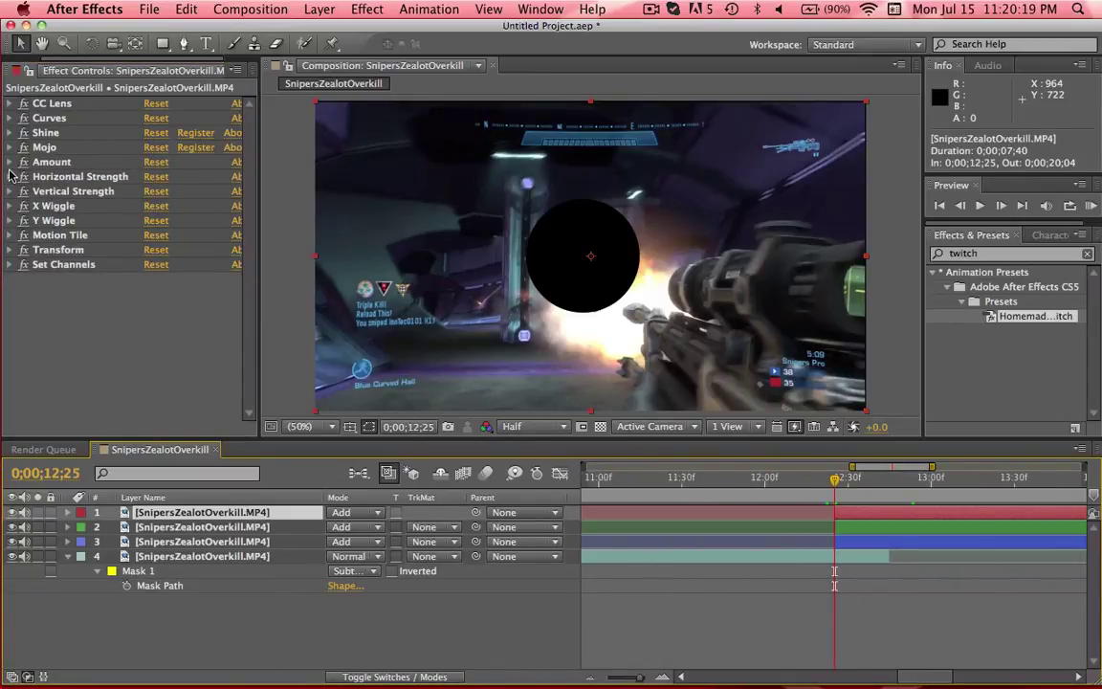
click(10, 162)
click(38, 163)
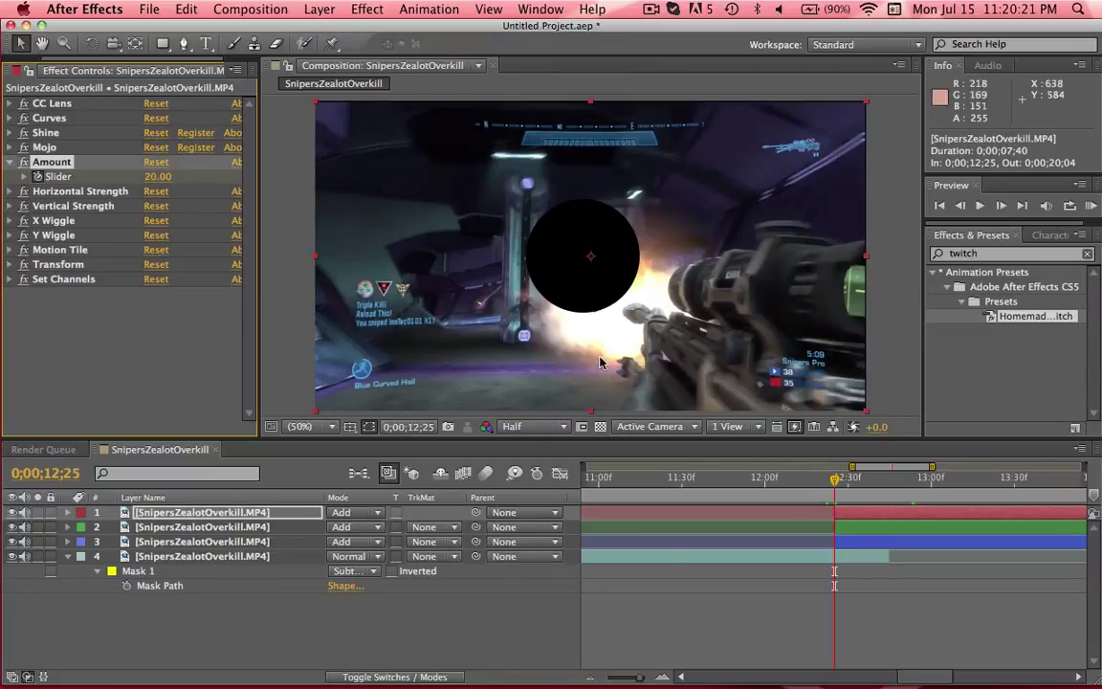
drag(887, 486, 878, 486)
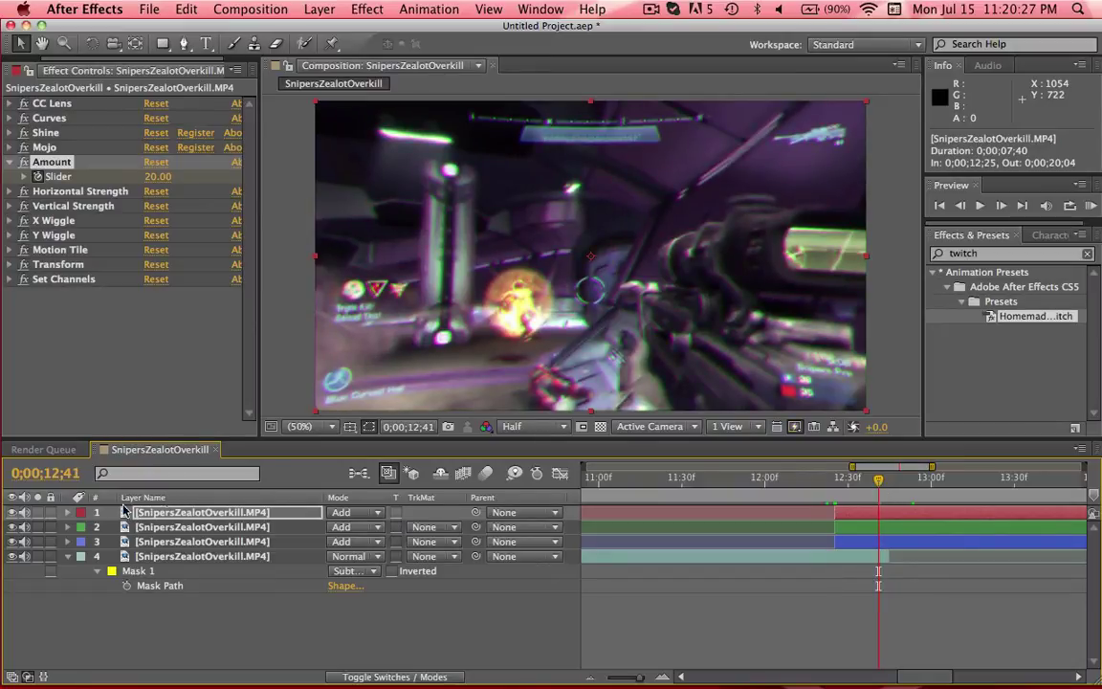
click(68, 527)
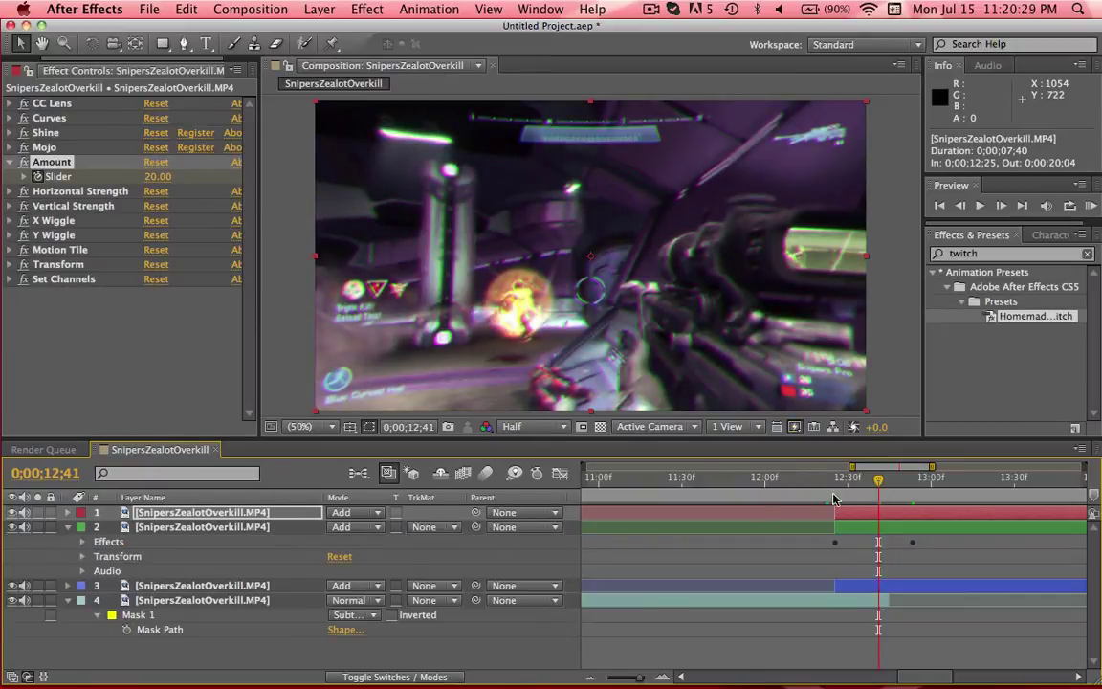
drag(879, 481, 912, 485)
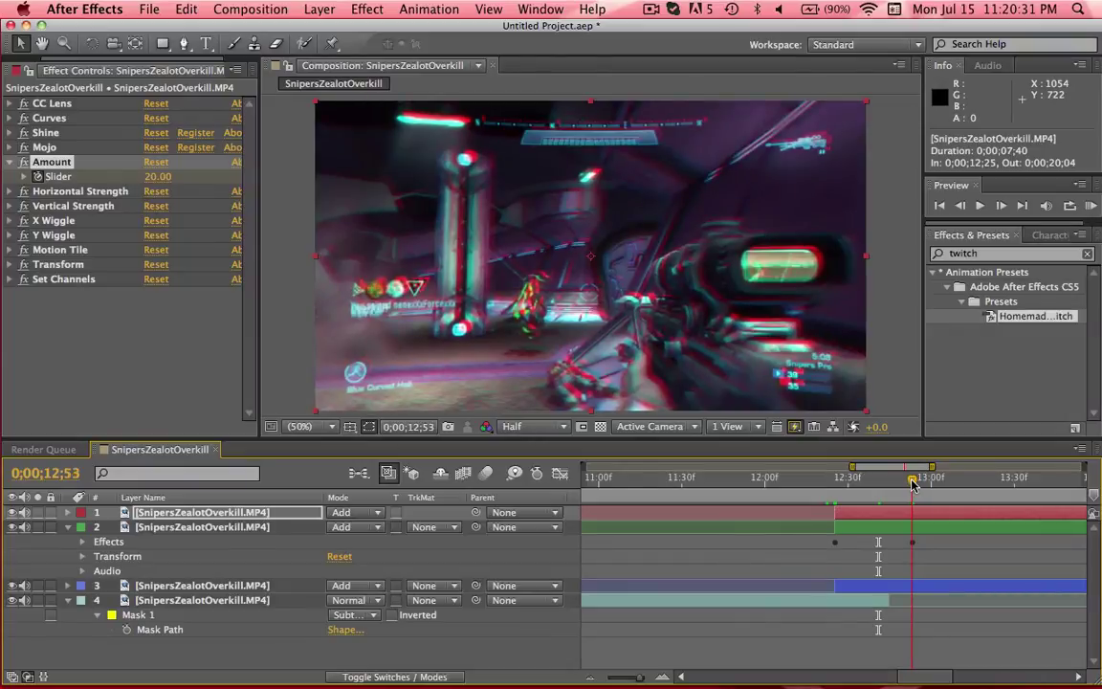
click(157, 177)
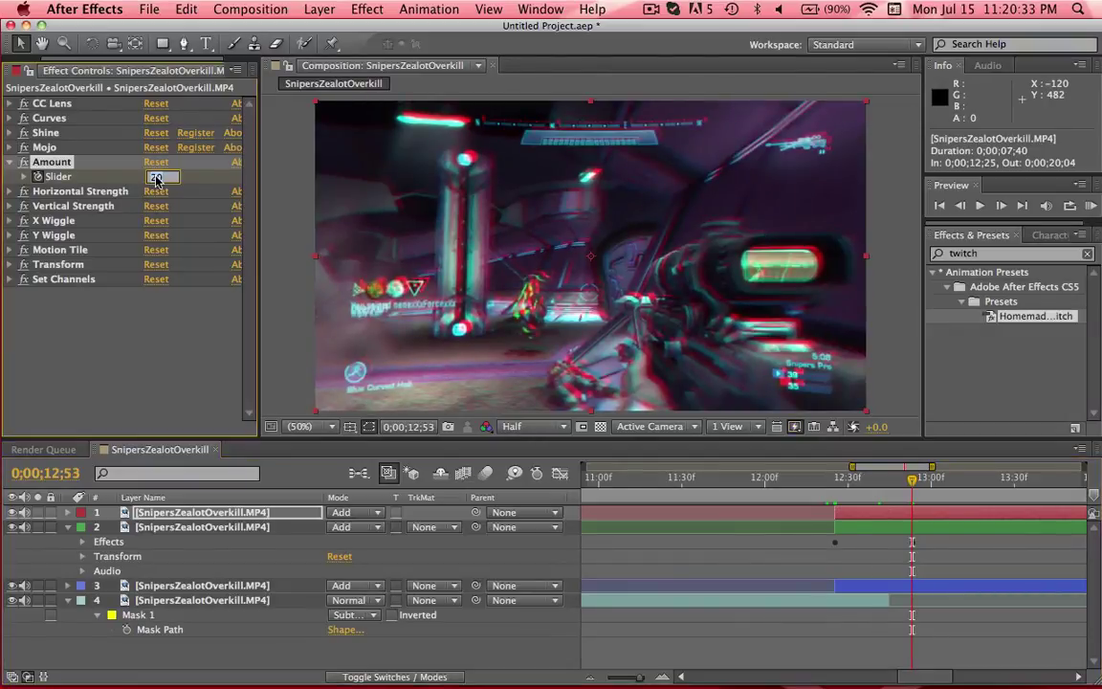
key(Return)
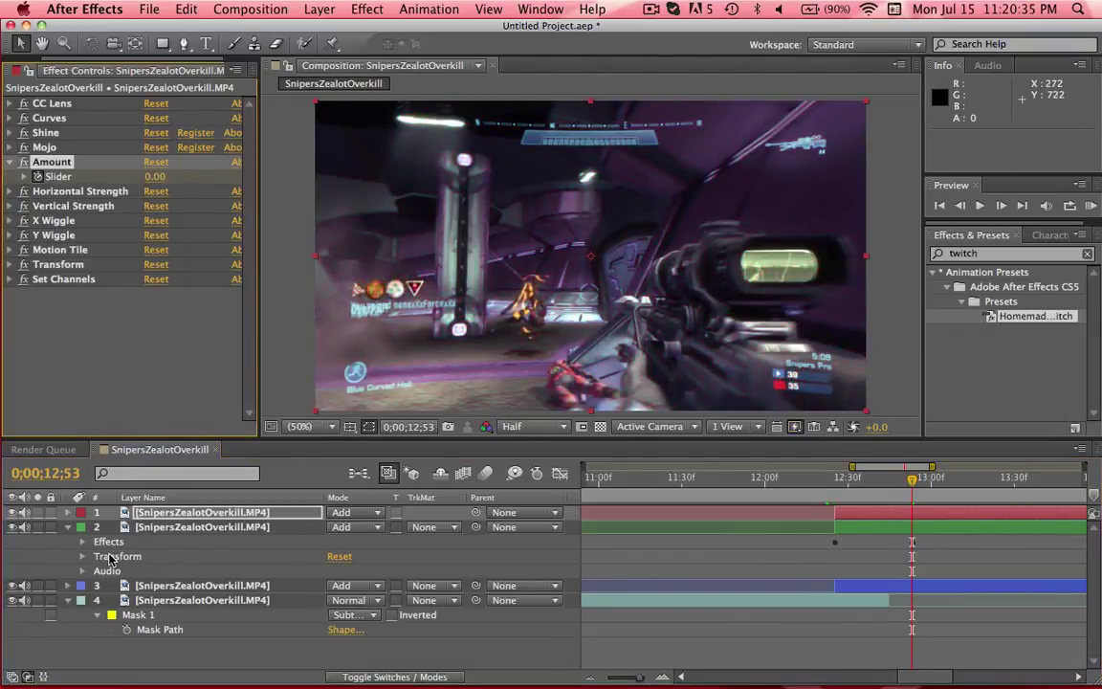
click(65, 528)
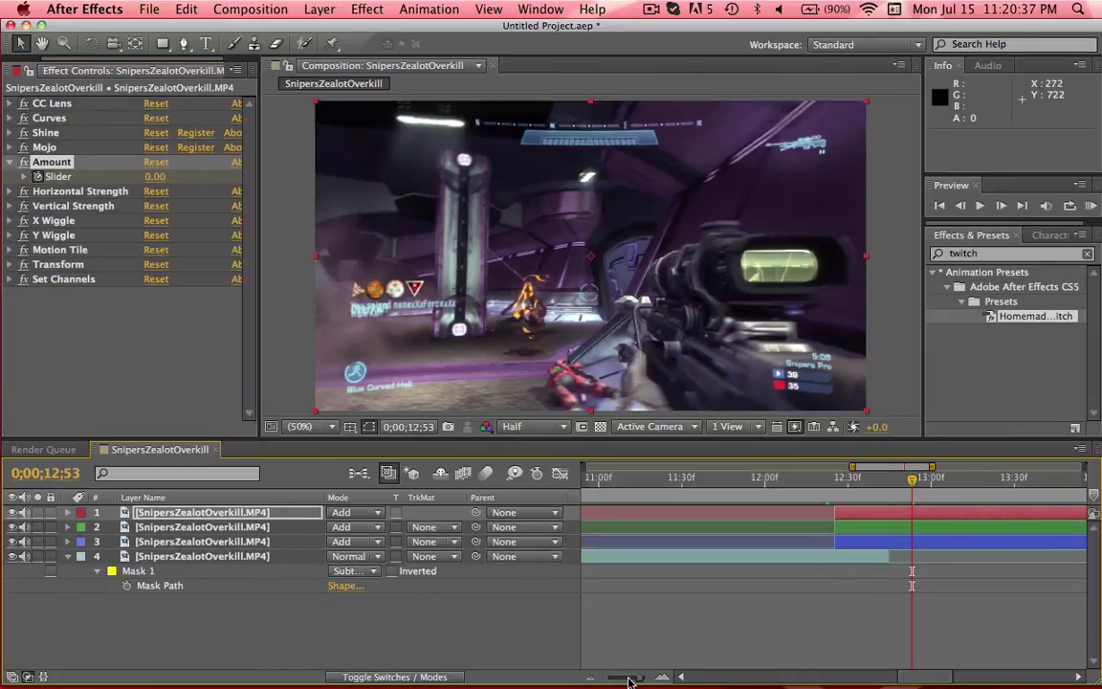
Step: Set the work area to about 11;53–13;03 and RAM-preview that stretch
drag(628, 681, 604, 682)
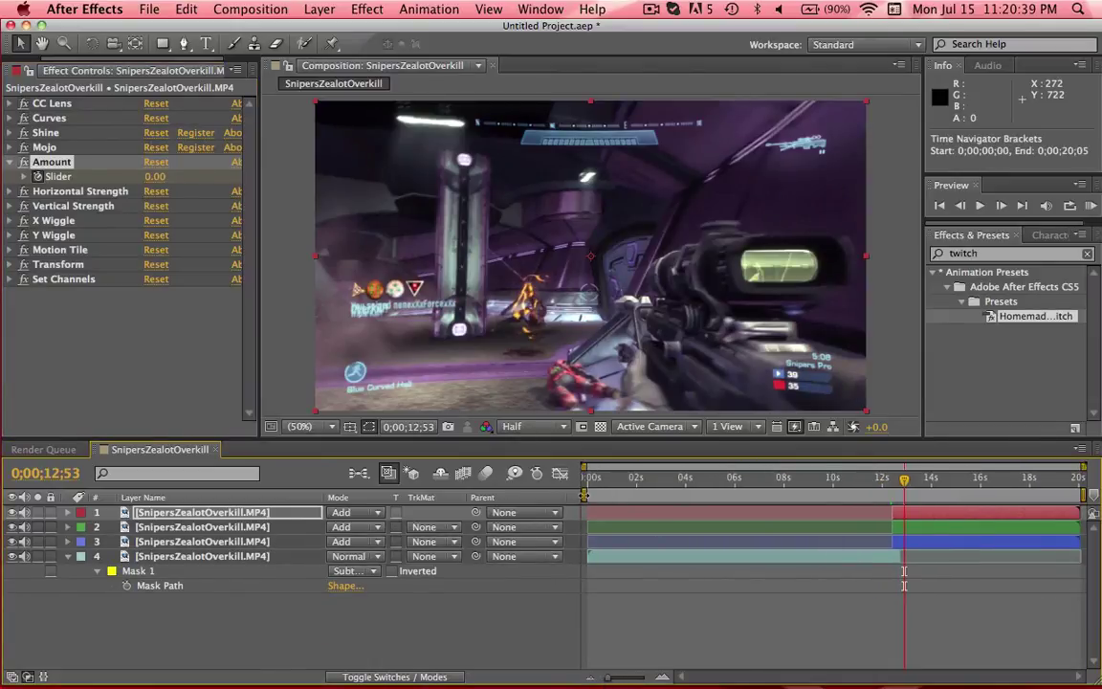
drag(586, 495, 875, 494)
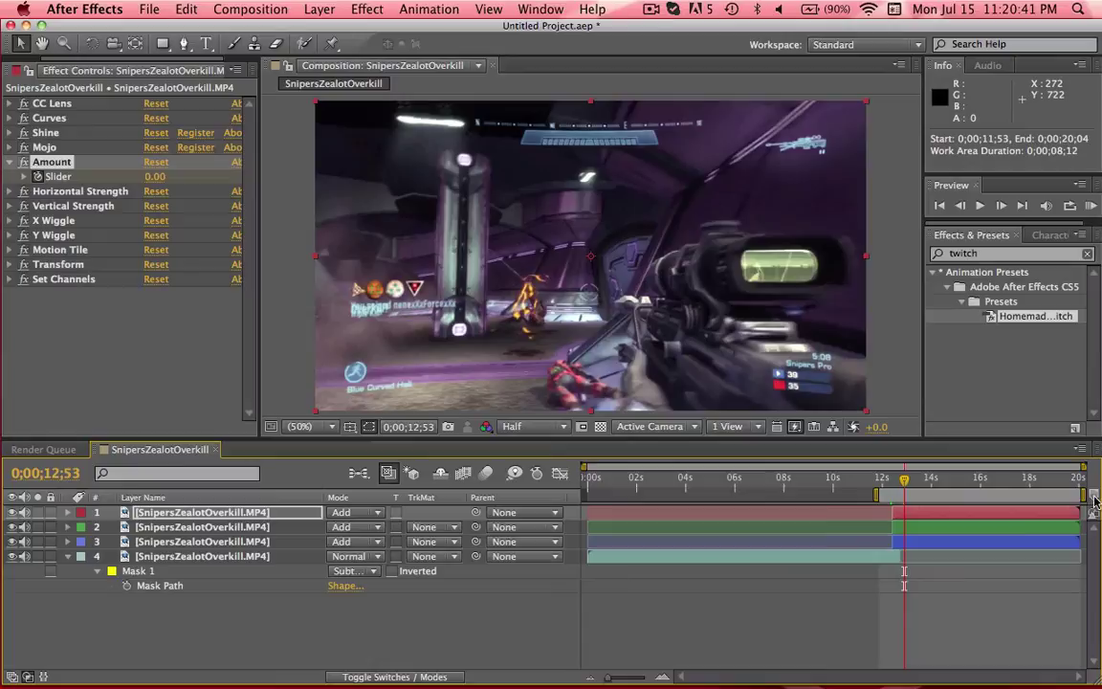
drag(1093, 495, 909, 494)
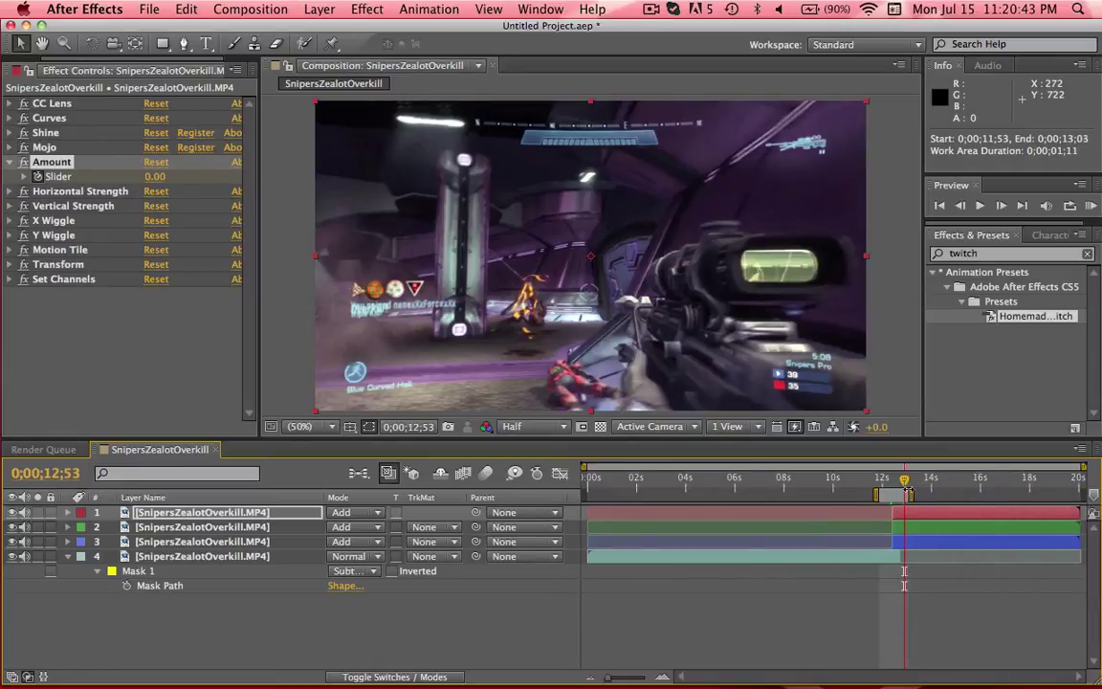
key(XF86AudioRaiseVolume)
drag(636, 681, 641, 681)
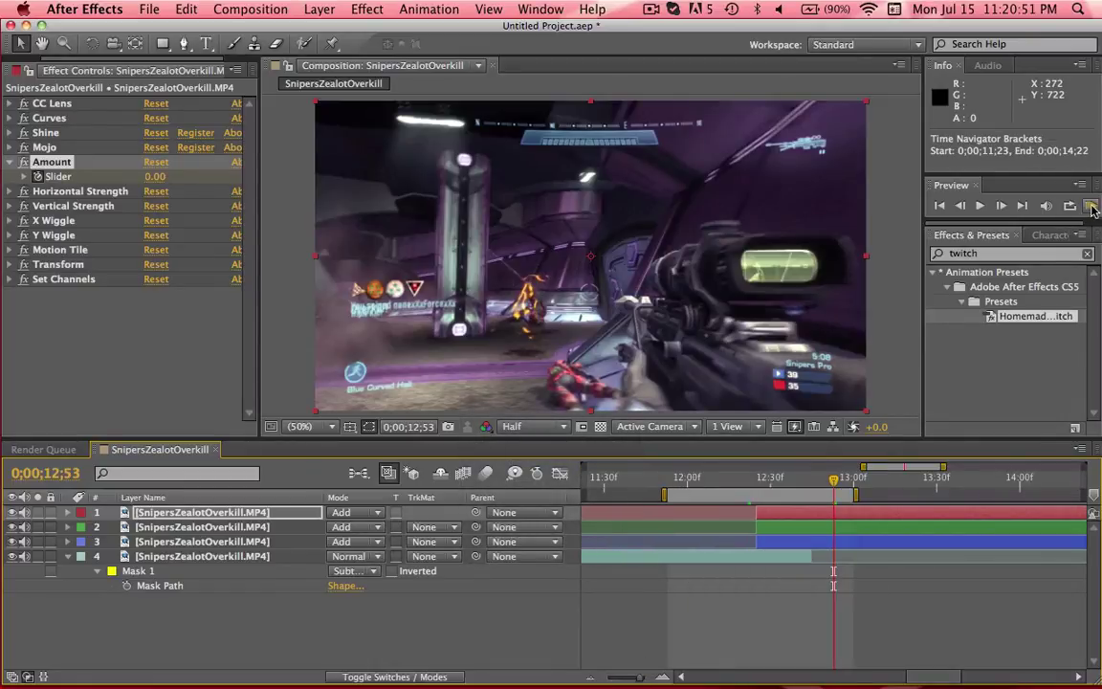
click(1090, 205)
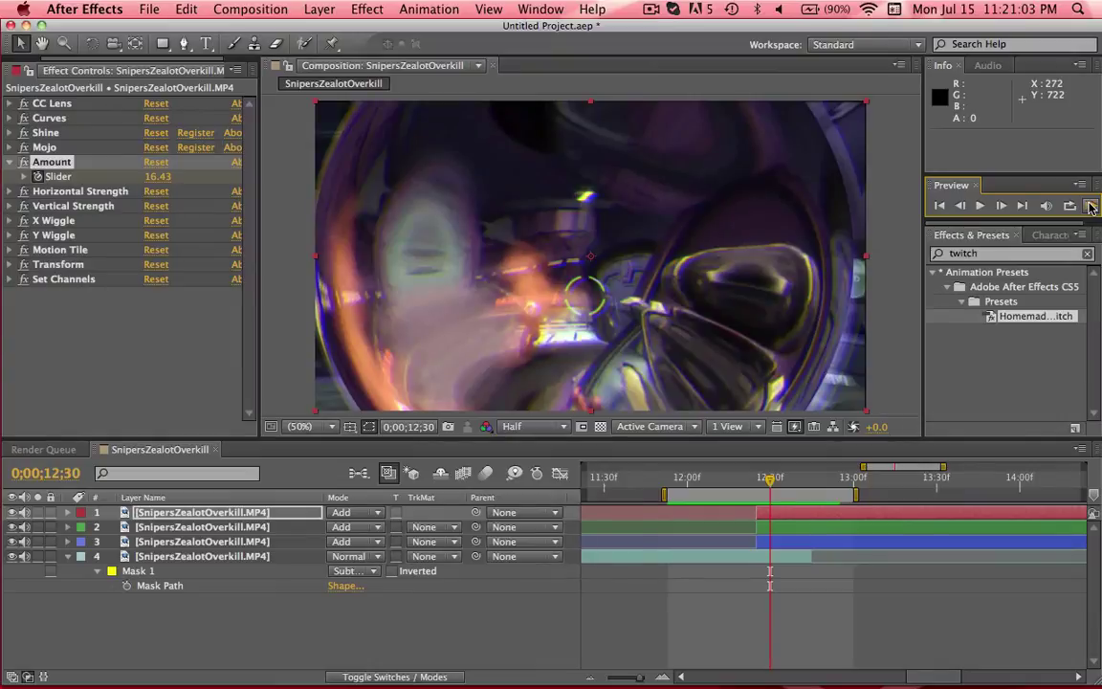
Step: Stop the preview and key layer 4's Mask Expansion at -412 px at 12;25
key(XF86AudioRaiseVolume)
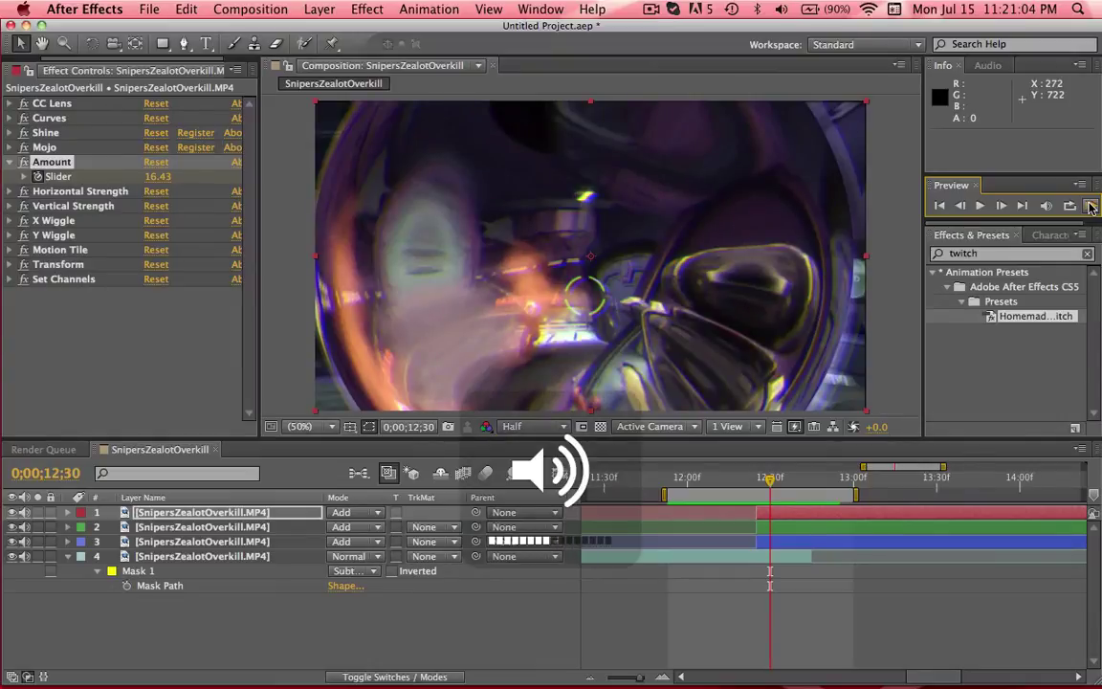
click(754, 481)
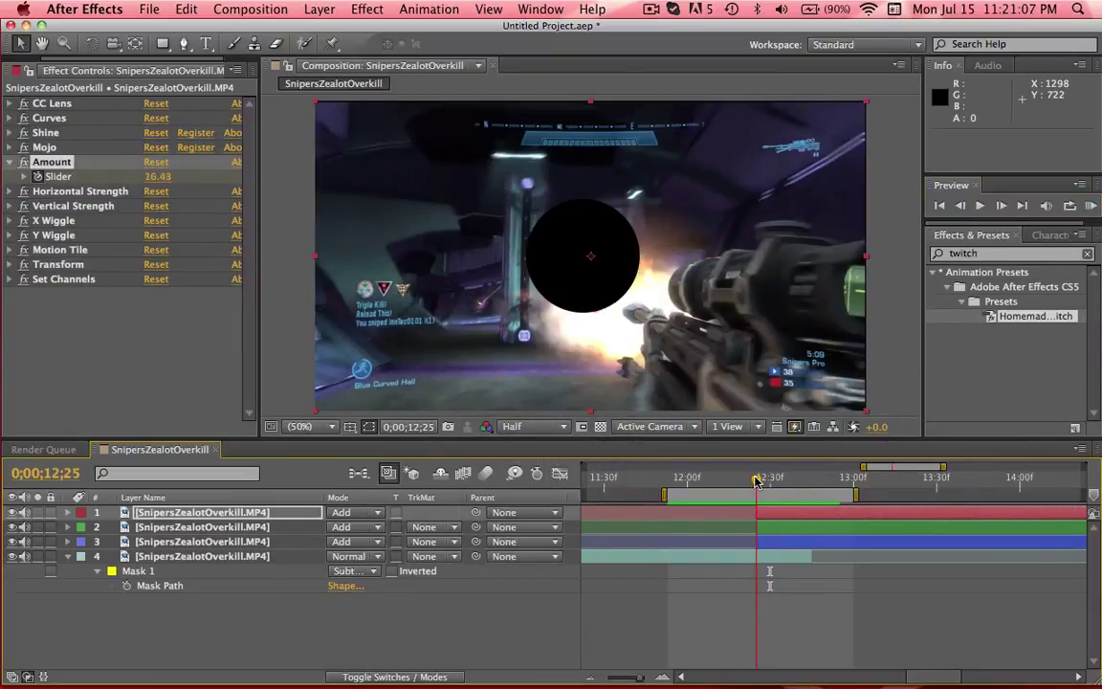
click(199, 556)
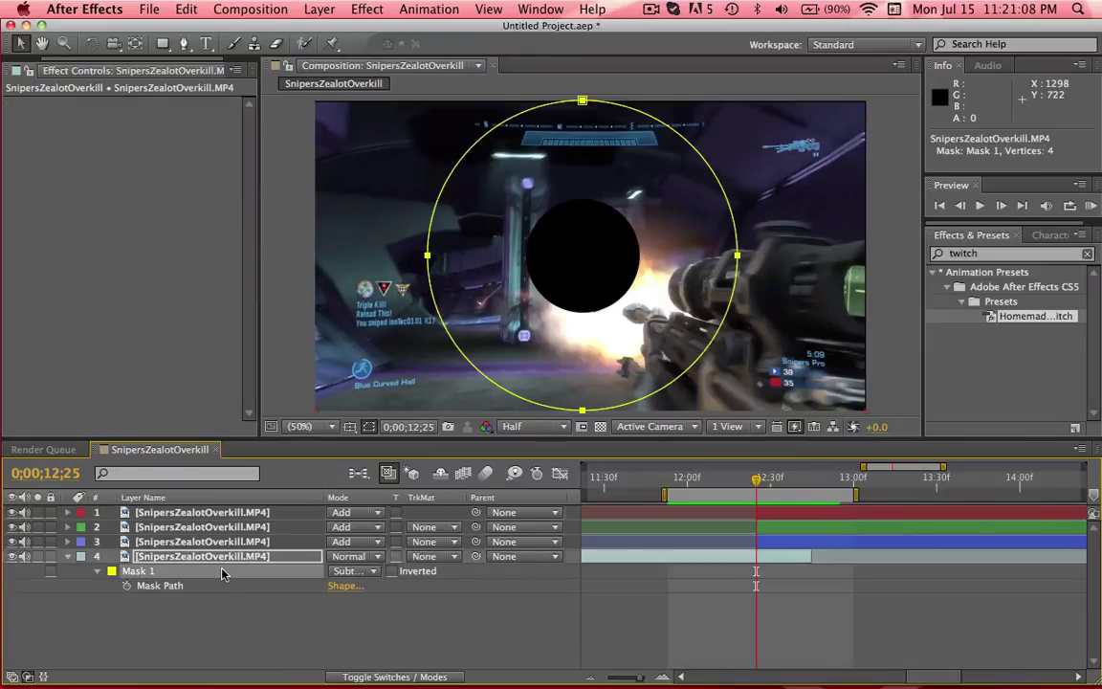
click(97, 571)
click(98, 571)
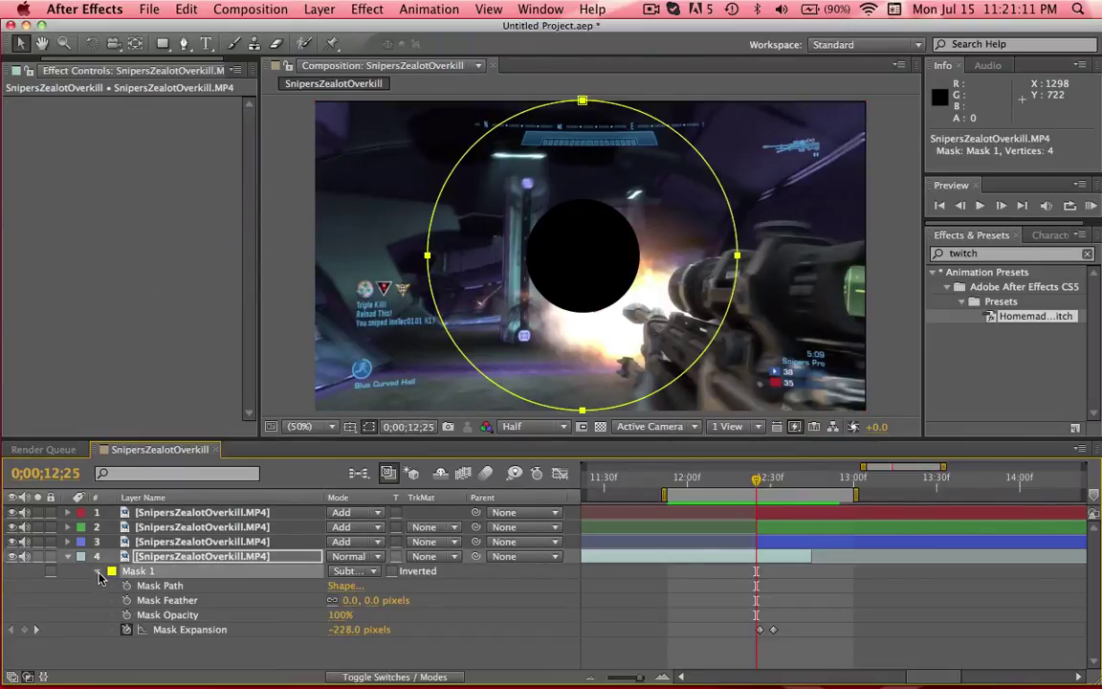
click(760, 483)
drag(761, 482, 755, 483)
drag(343, 629, 182, 630)
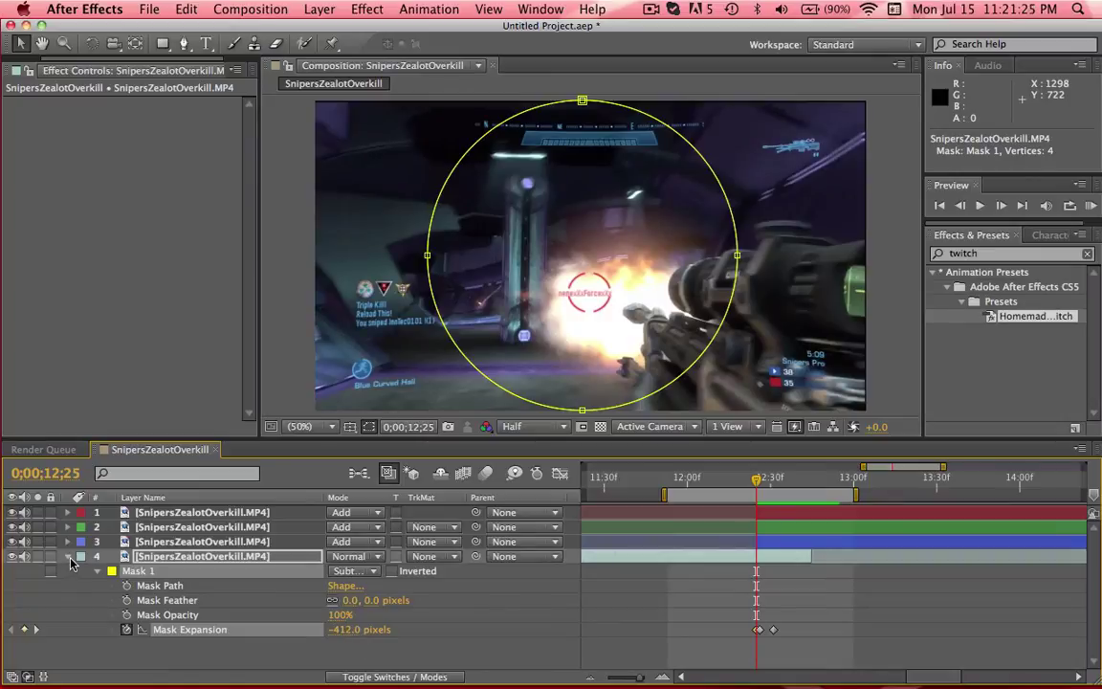
click(69, 558)
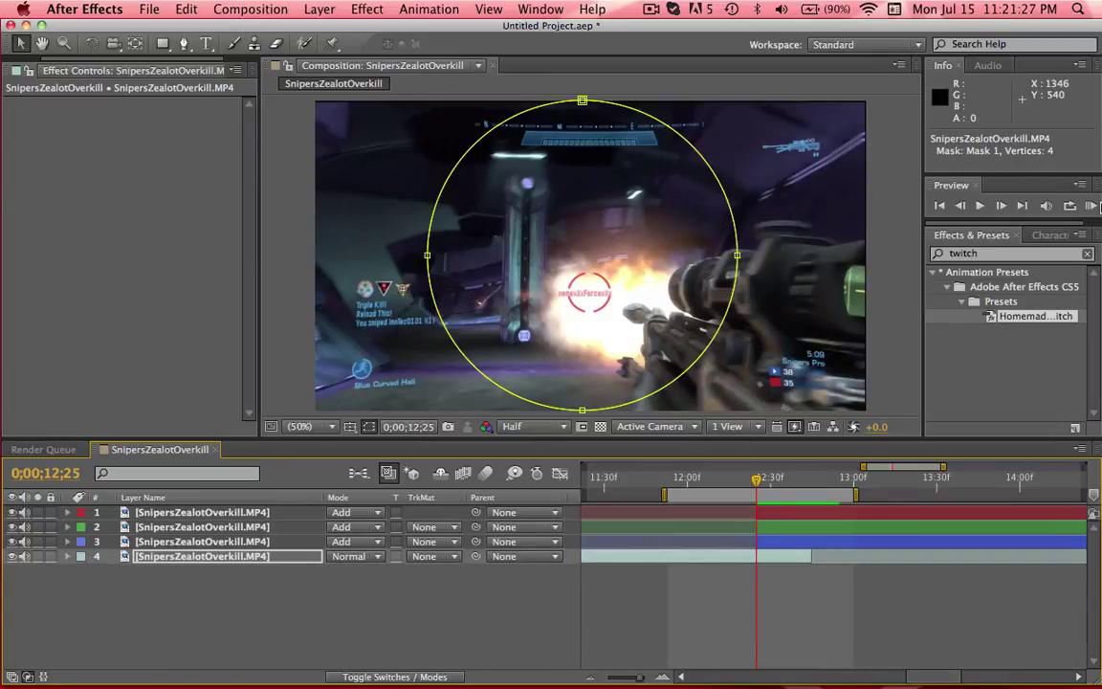
click(450, 605)
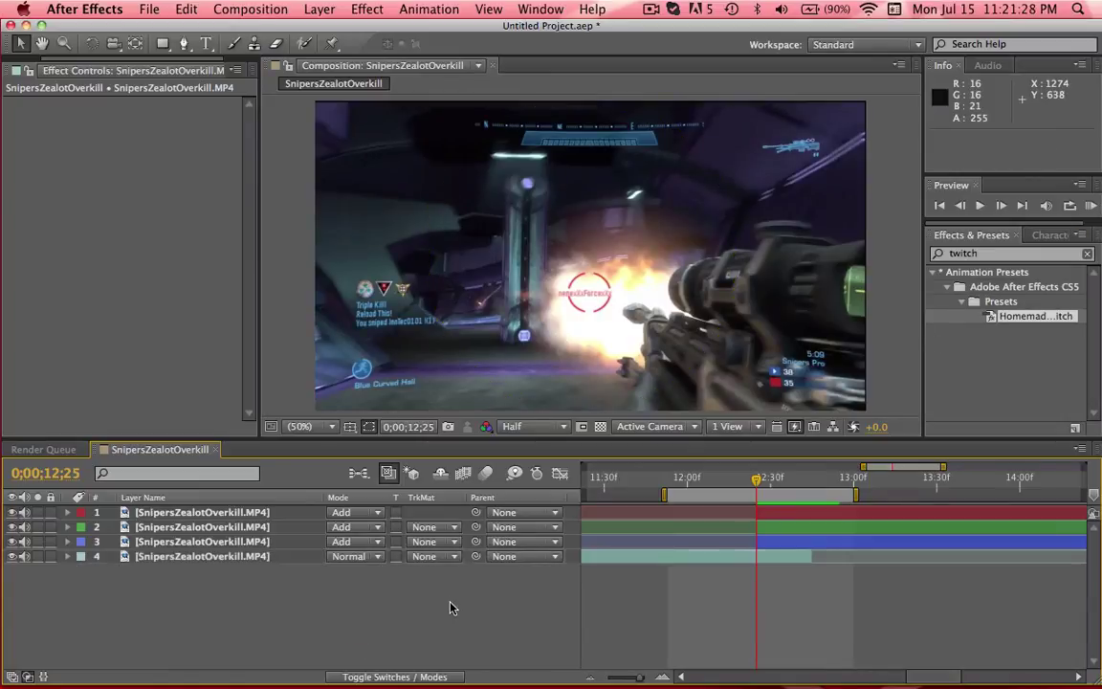
click(1090, 205)
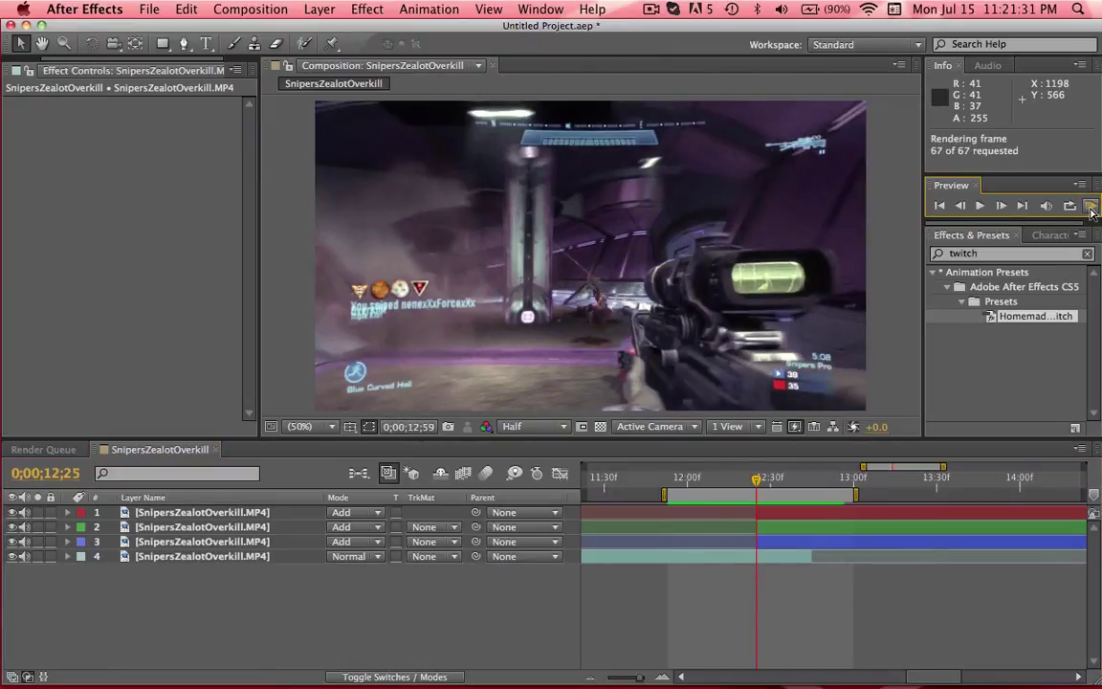
key(XF86AudioRaiseVolume)
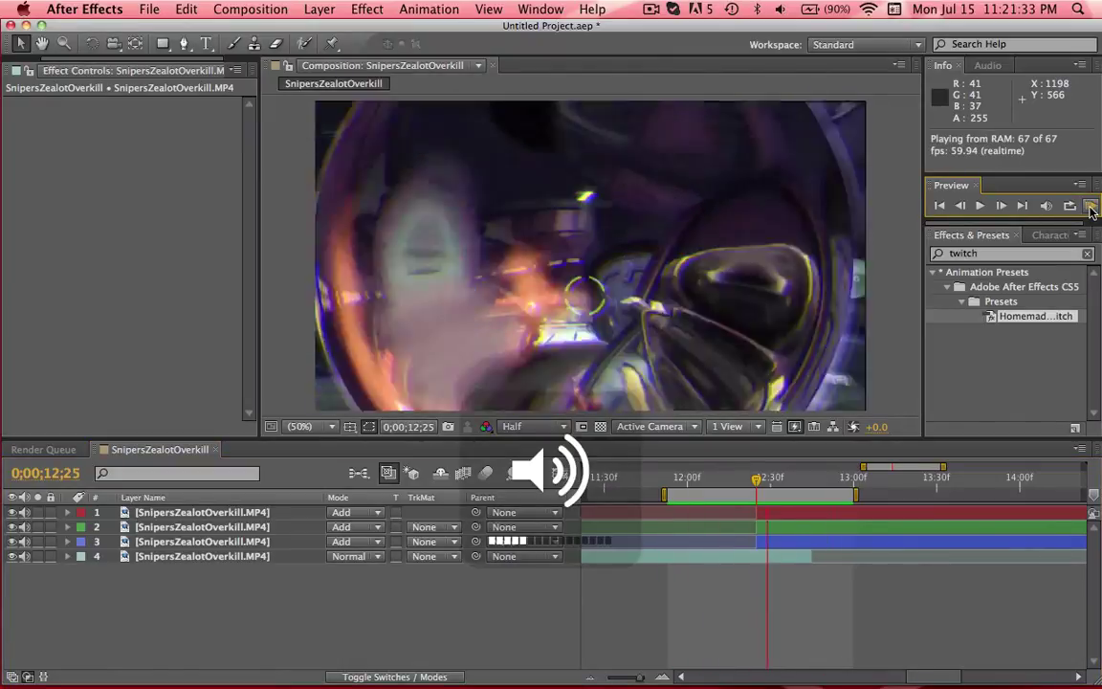
key(XF86AudioLowerVolume)
key(XF86AudioLowerVolume)
key(XF86AudioLowerVolume)
key(XF86AudioLowerVolume)
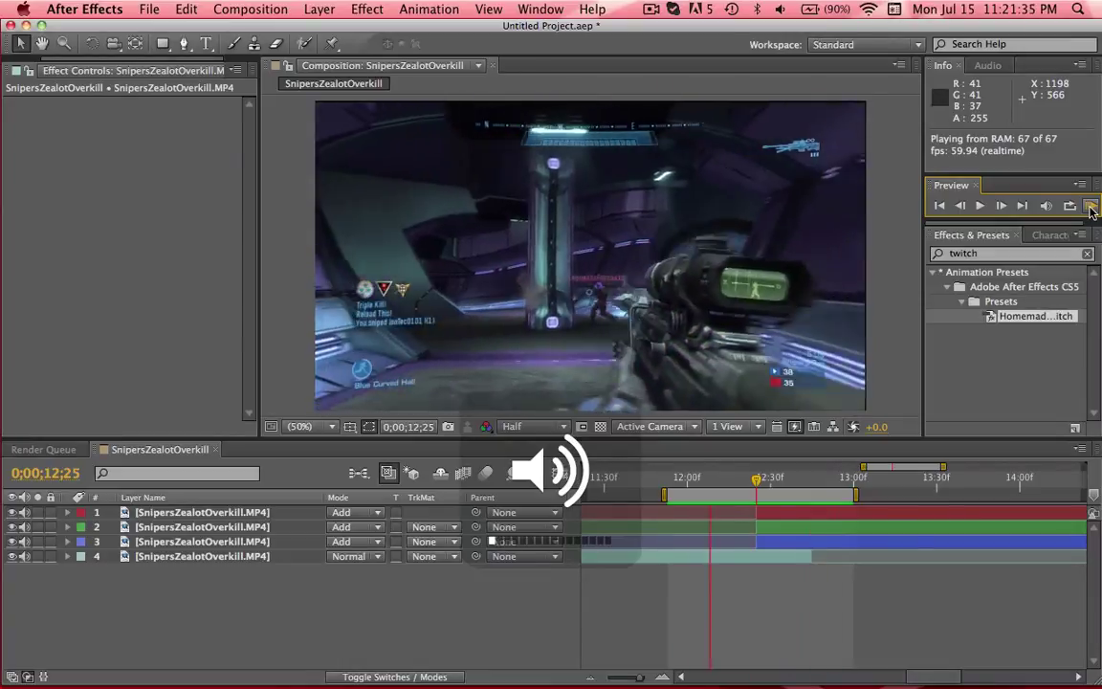
key(XF86AudioLowerVolume)
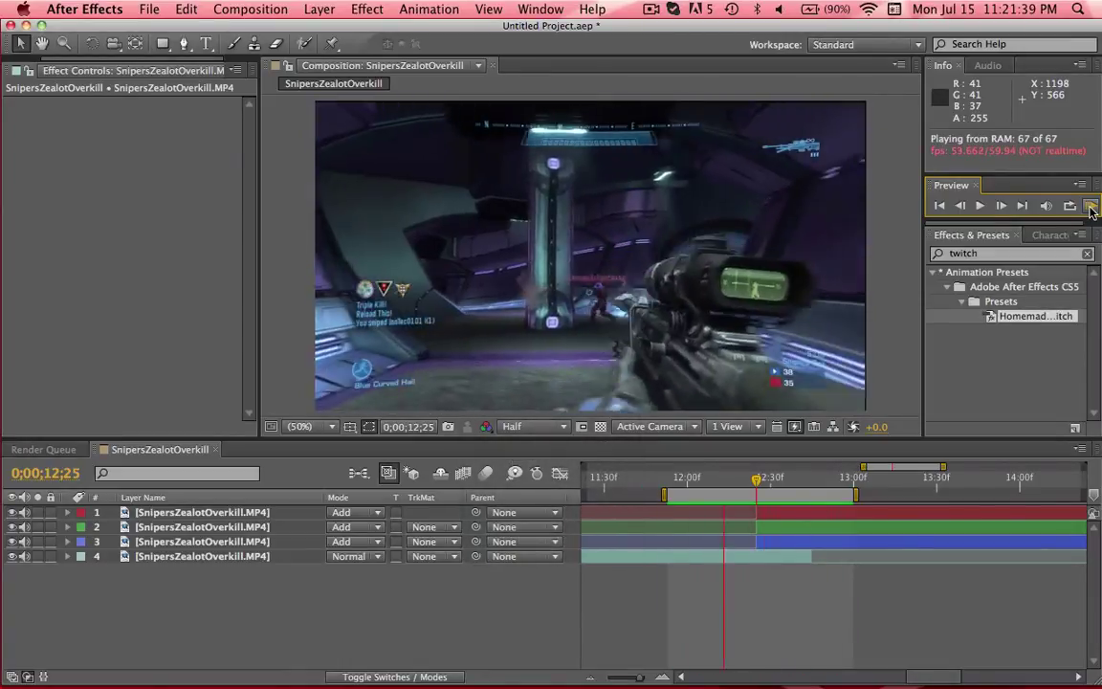
click(761, 478)
drag(761, 479, 820, 490)
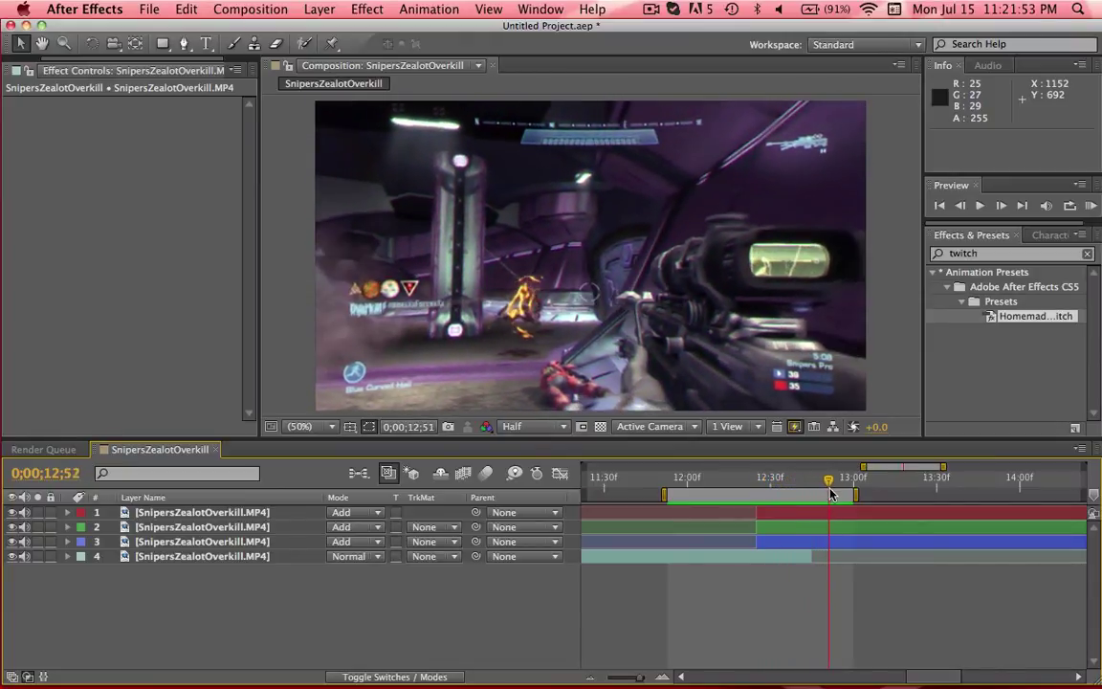
mouse_move(830, 493)
mouse_down()
mouse_move(756, 494)
mouse_move(828, 494)
mouse_up()
Step: Clear the 'twitch' search in Effects & Presets and switch off audio for layers 2 and 3
click(1088, 255)
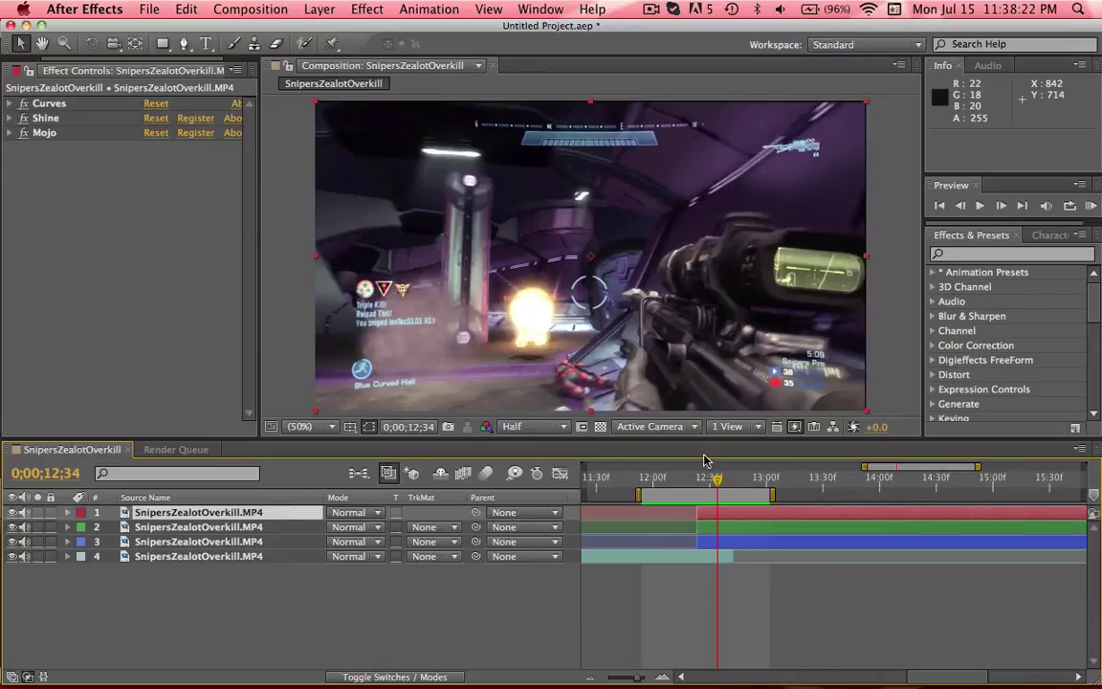
drag(24, 527, 24, 541)
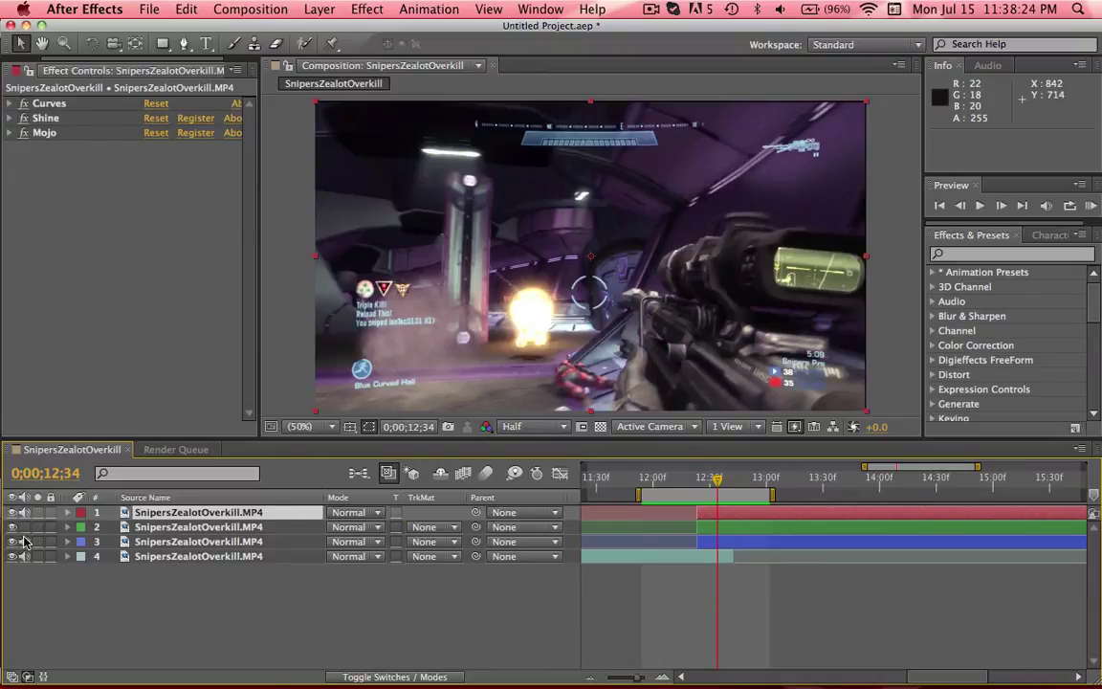